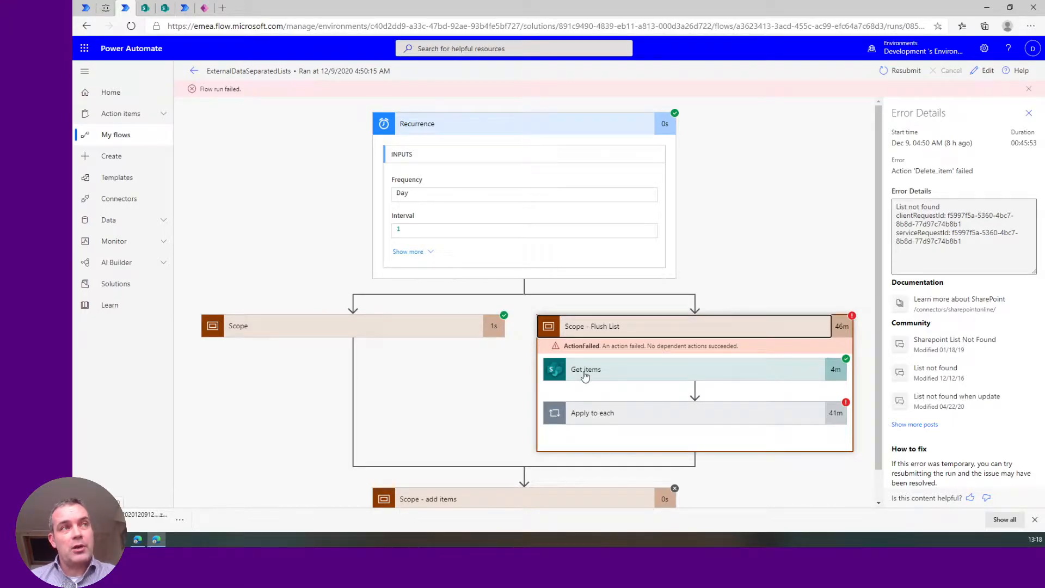
Step: Examine the failed run by expanding the Apply to each loop, the data retrieval scope and the add items scope
{"action": "left_click", "coordinate": [602, 416]}
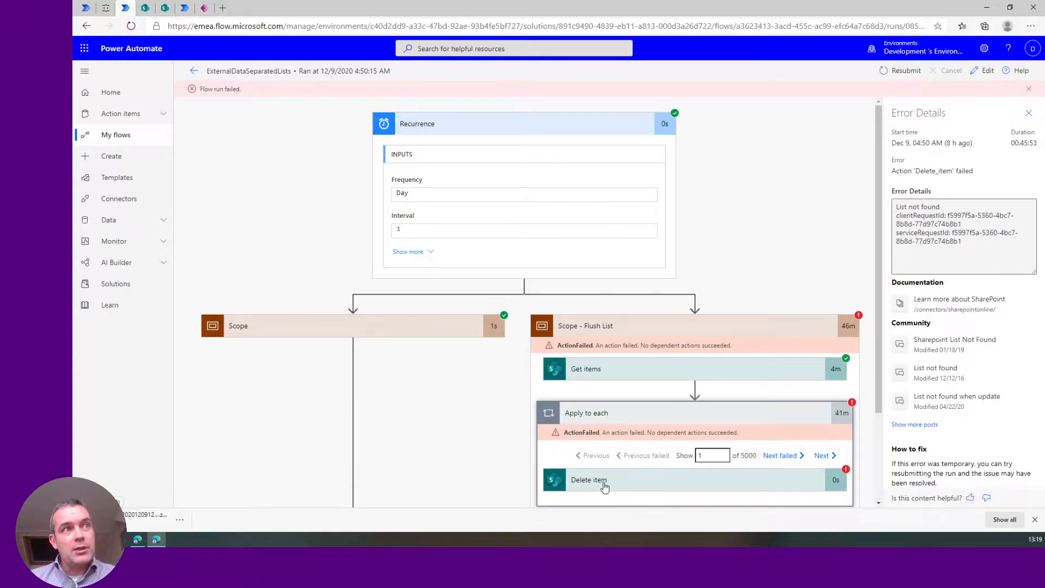
{"action": "scroll", "coordinate": [603, 483], "scroll_direction": "down", "scroll_amount": 2}
{"action": "left_click", "coordinate": [343, 216]}
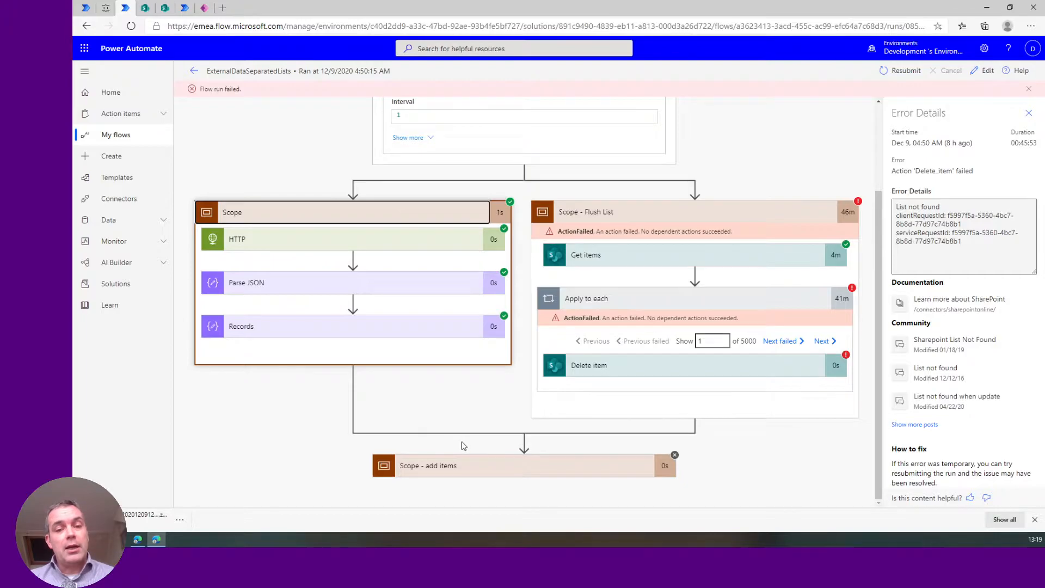
{"action": "left_click", "coordinate": [512, 470]}
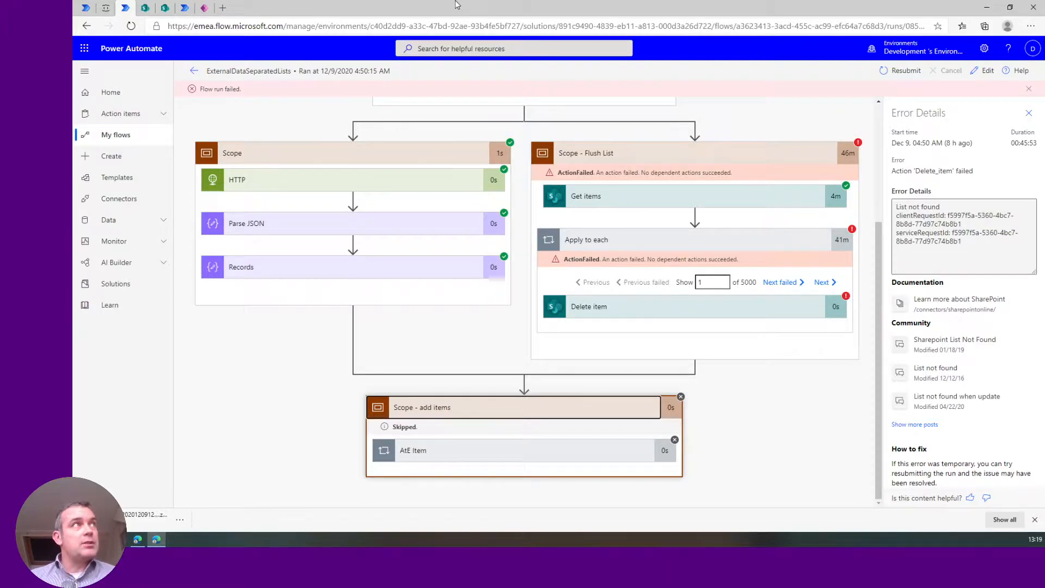
Step: Review the JsonPlaceolder_photos list in SharePoint and compare it with the resources on the JSONPlaceholder site
{"action": "left_click", "coordinate": [145, 8]}
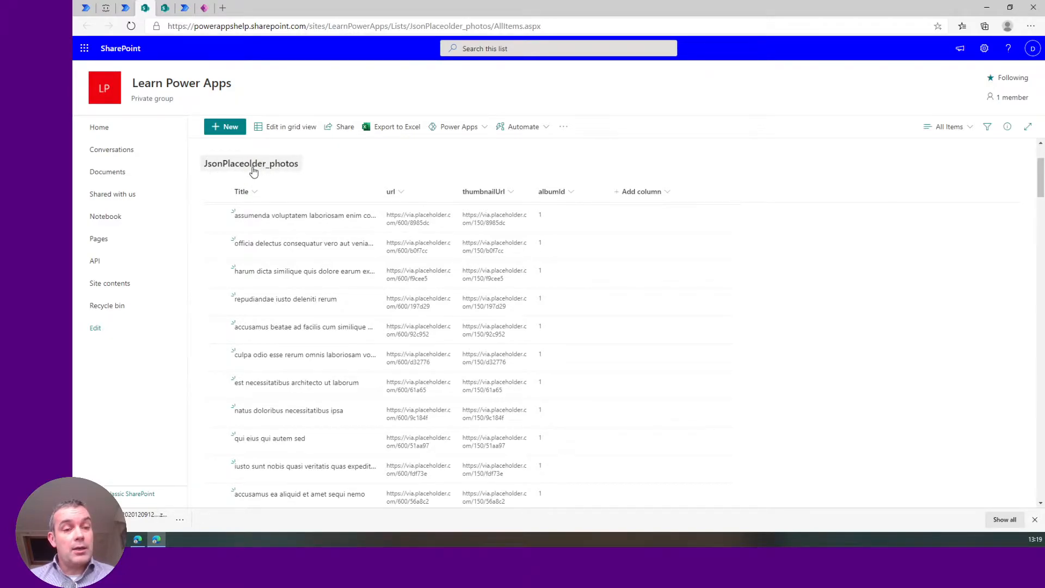
{"action": "left_click", "coordinate": [105, 8]}
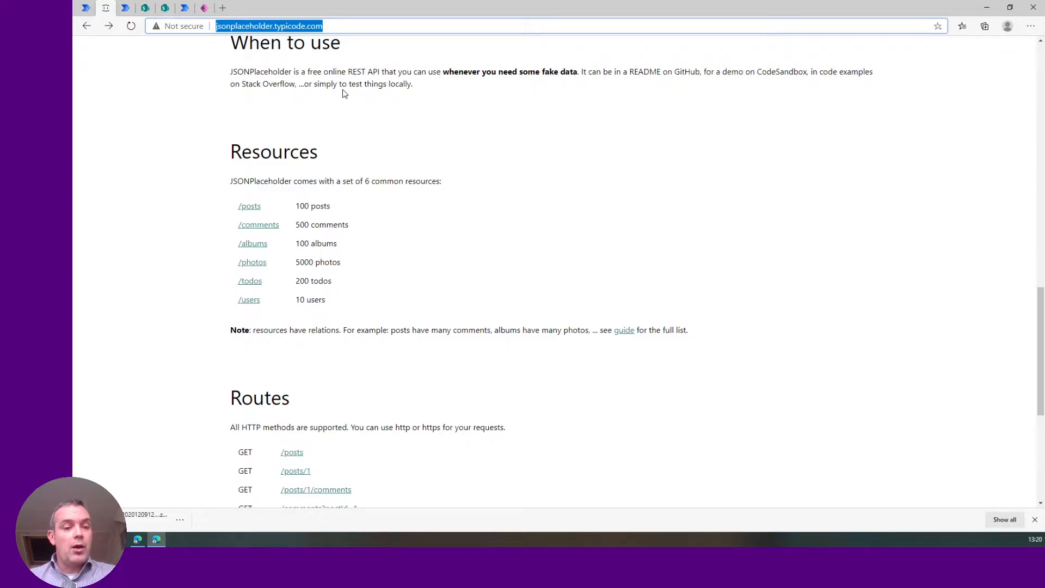
{"action": "left_click", "coordinate": [145, 7]}
{"action": "scroll", "coordinate": [412, 354], "scroll_direction": "down", "scroll_amount": 5}
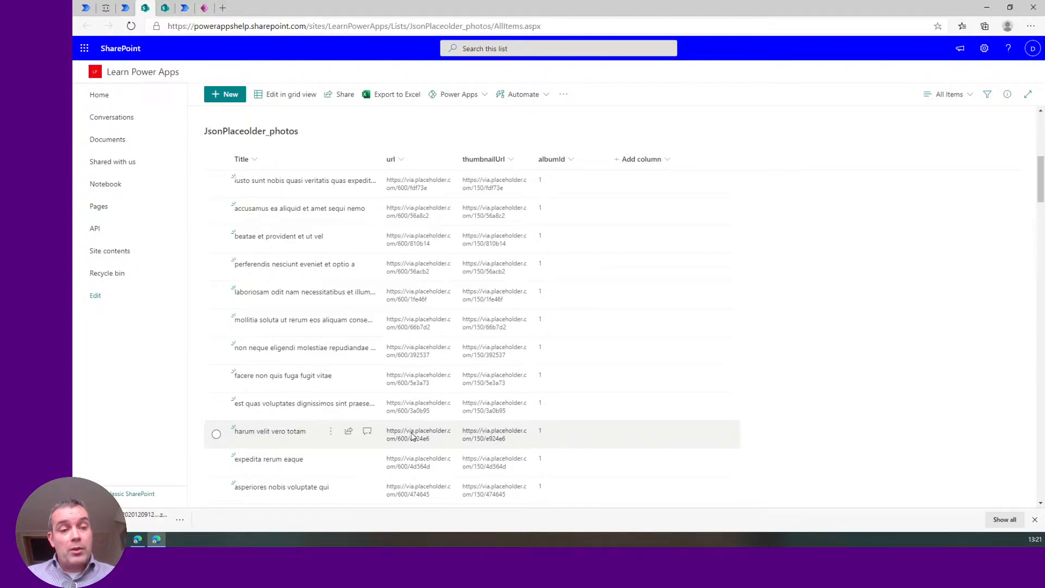
Step: Open the ExternalData list's settings in SharePoint and view its indexed columns
{"action": "left_click", "coordinate": [164, 11]}
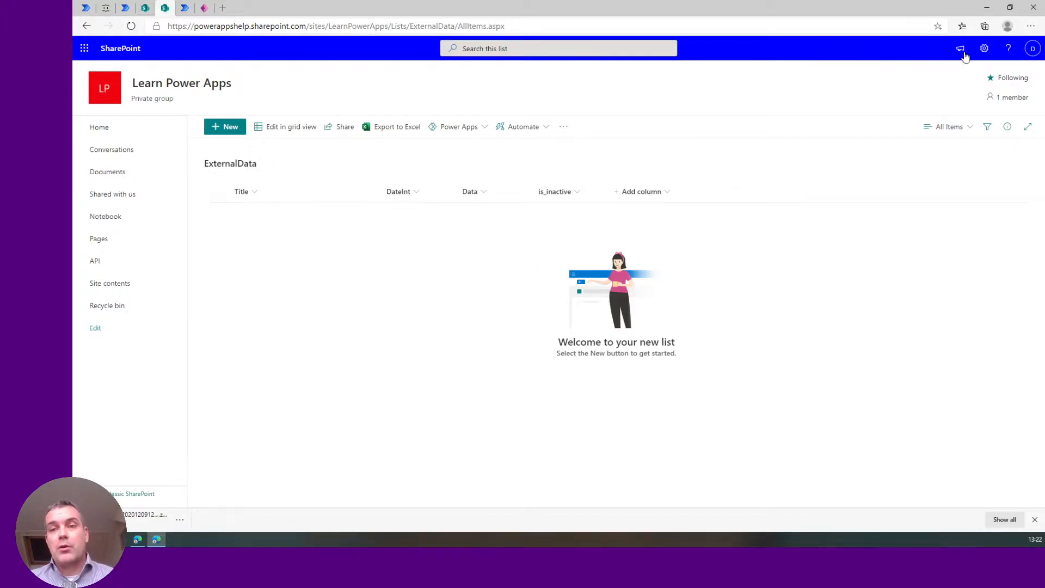
{"action": "left_click", "coordinate": [983, 48]}
{"action": "left_click", "coordinate": [908, 155]}
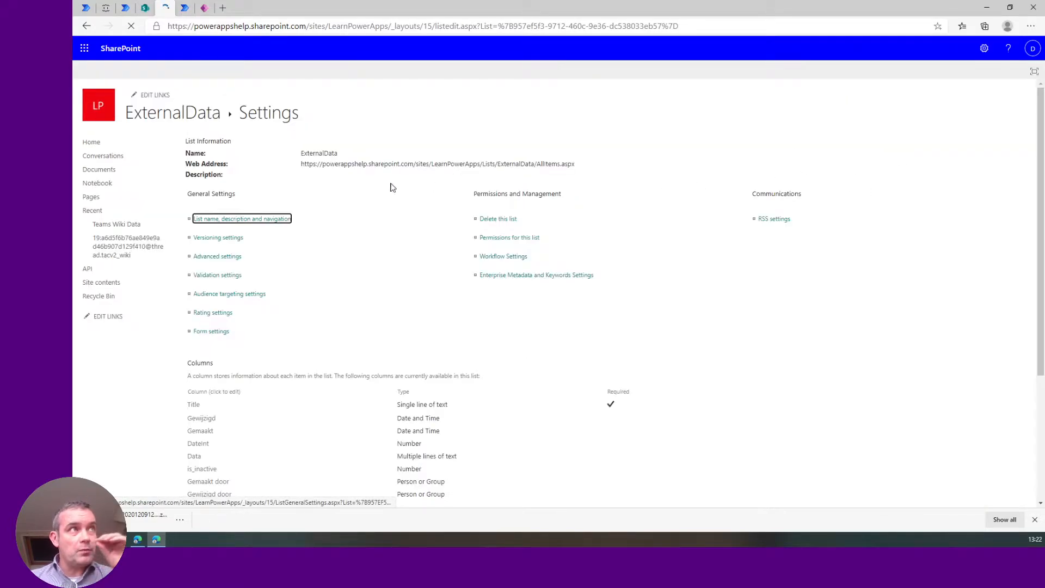
{"action": "scroll", "coordinate": [247, 400], "scroll_direction": "down", "scroll_amount": 3}
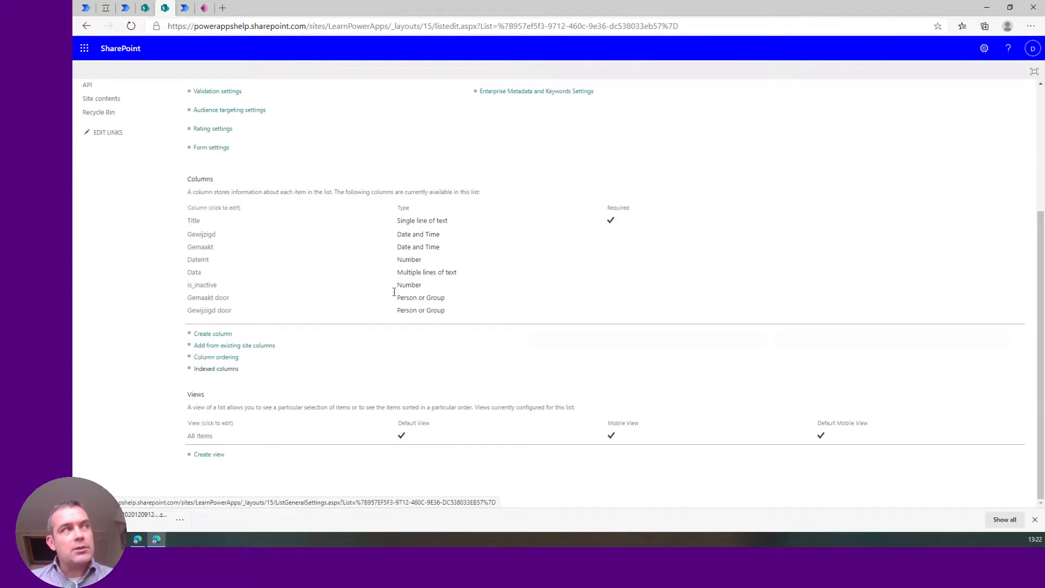
{"action": "left_click", "coordinate": [216, 369]}
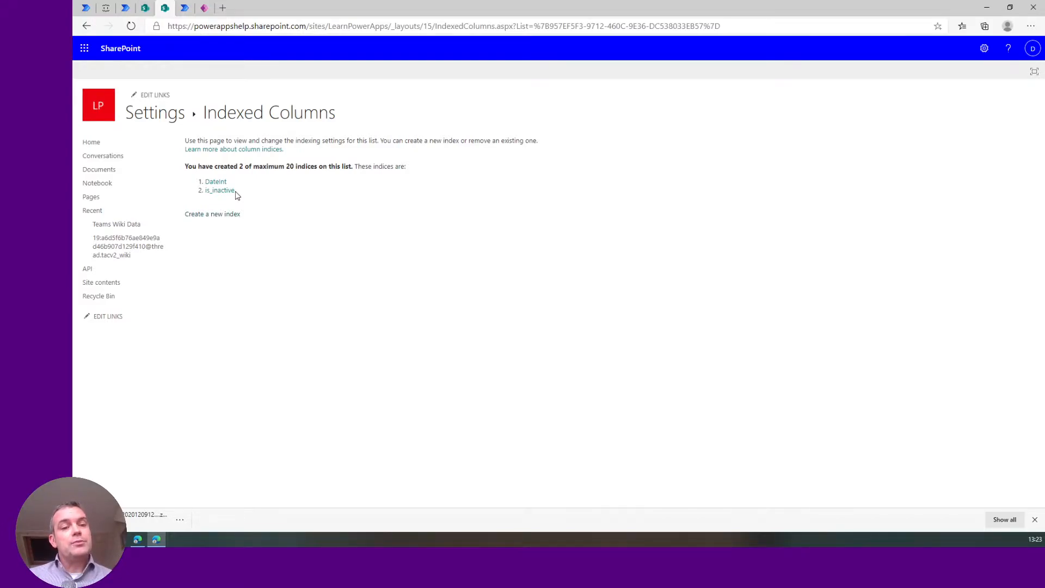
Step: Switch to the External Data Sync flow in Power Automate and inspect the Recurrence schedule and the DateInt expression's date format
{"action": "left_click", "coordinate": [186, 9]}
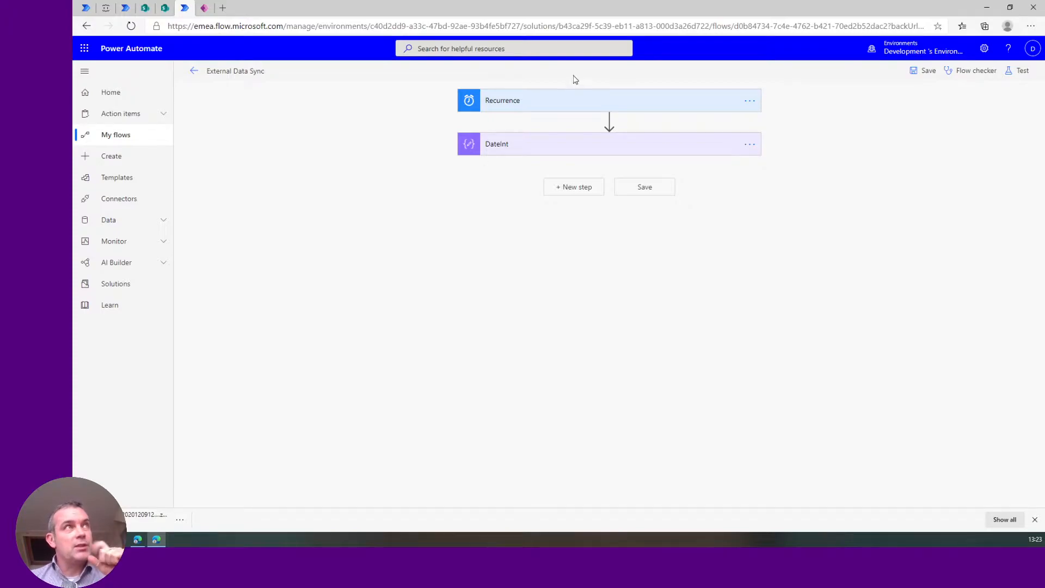
{"action": "left_click", "coordinate": [517, 103]}
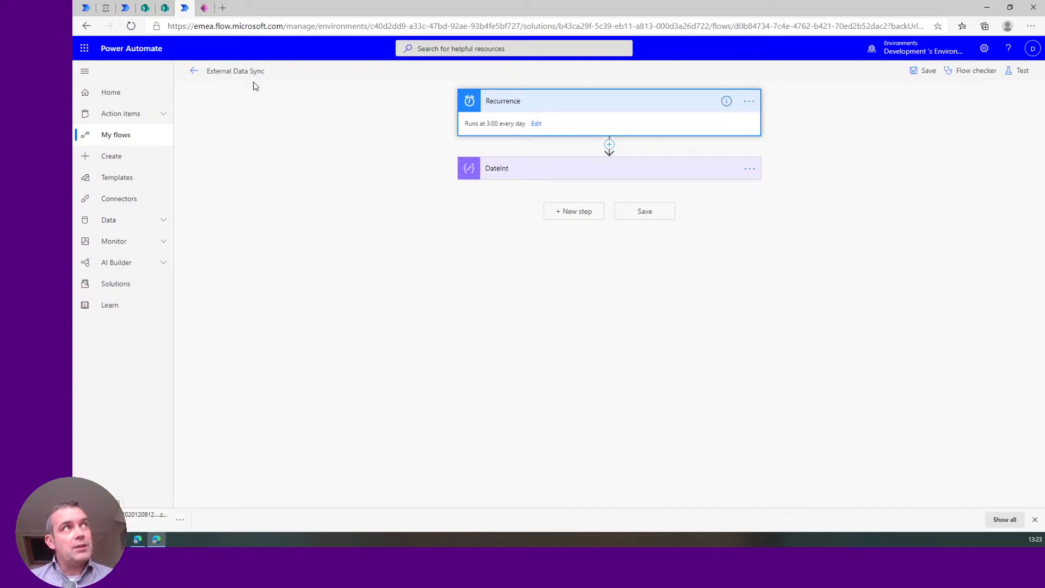
{"action": "left_click", "coordinate": [525, 174]}
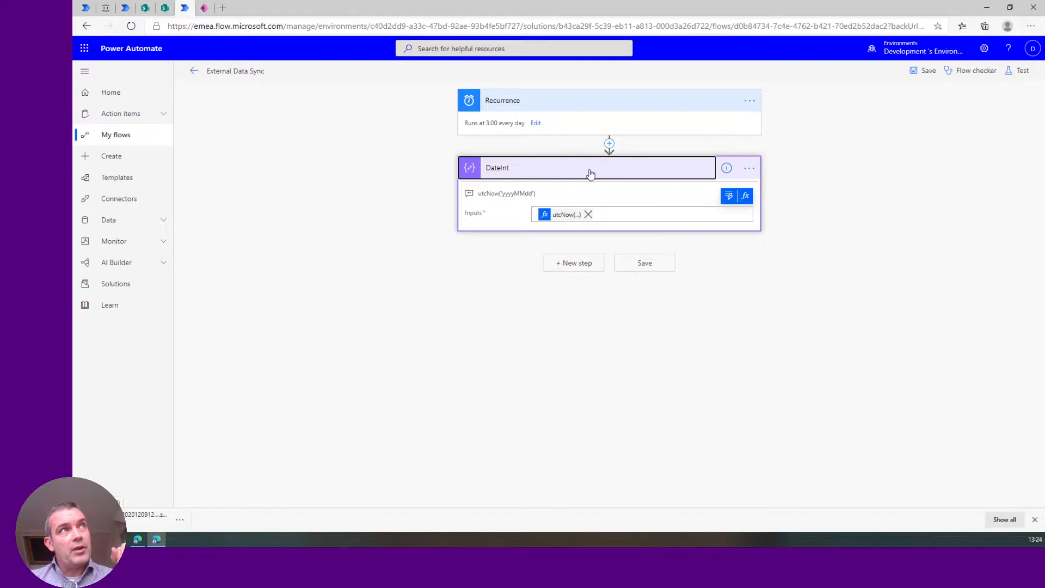
{"action": "left_click_drag", "start_coordinate": [480, 198], "coordinate": [532, 194]}
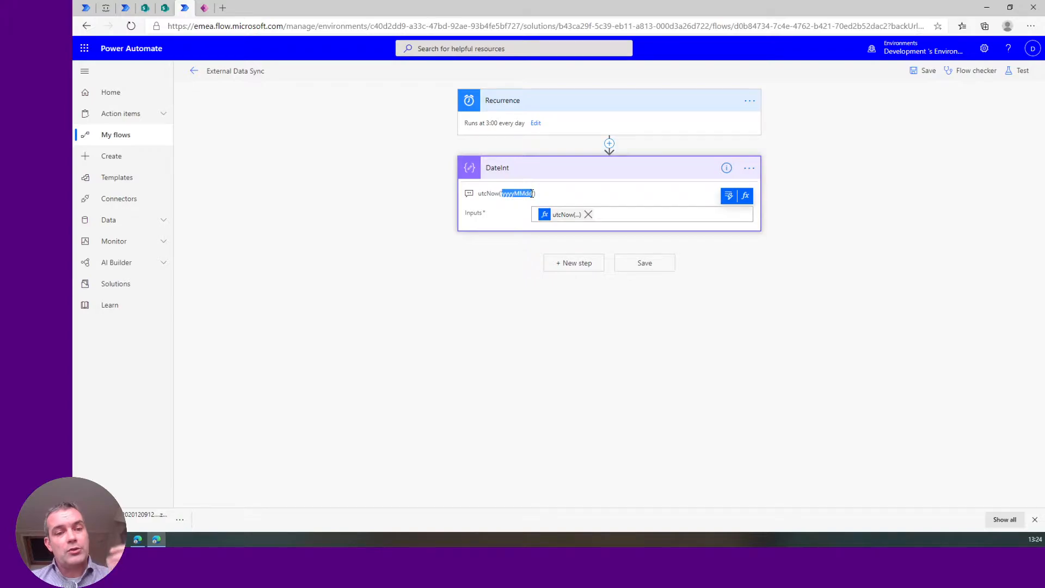
Step: Save the flow, run a manual test and check the output of the DateInt action
{"action": "left_click", "coordinate": [924, 70]}
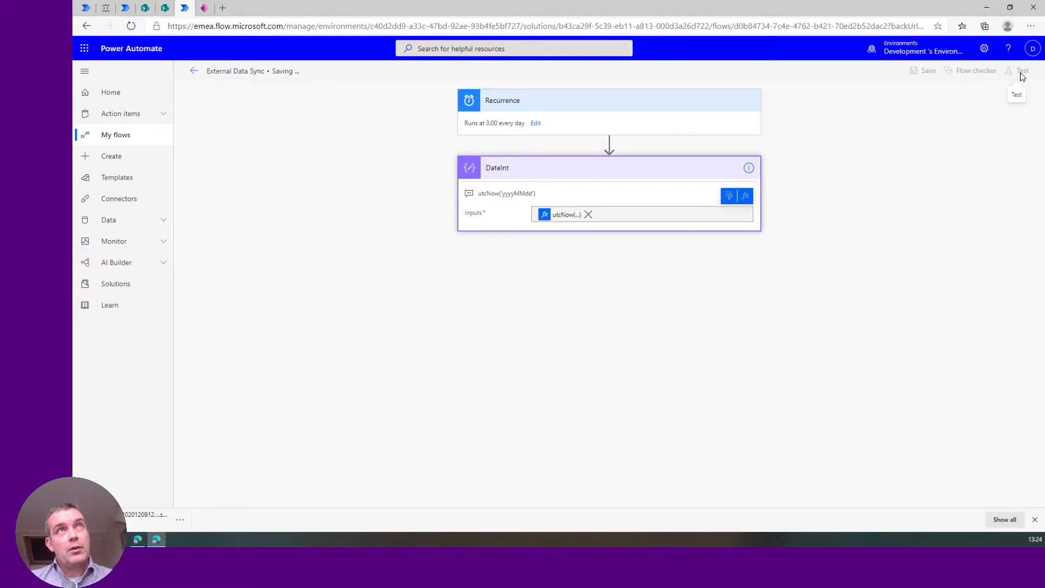
{"action": "left_click", "coordinate": [1021, 72]}
{"action": "left_click", "coordinate": [905, 143]}
{"action": "left_click", "coordinate": [905, 489]}
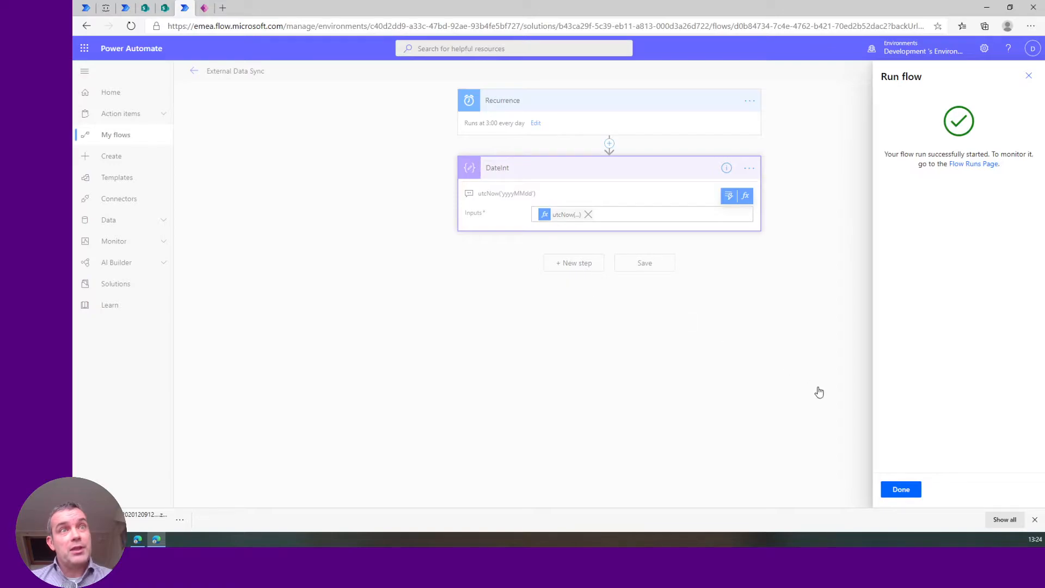
{"action": "left_click", "coordinate": [904, 489]}
{"action": "left_click", "coordinate": [547, 167]}
{"action": "left_click_drag", "start_coordinate": [521, 314], "coordinate": [466, 322]}
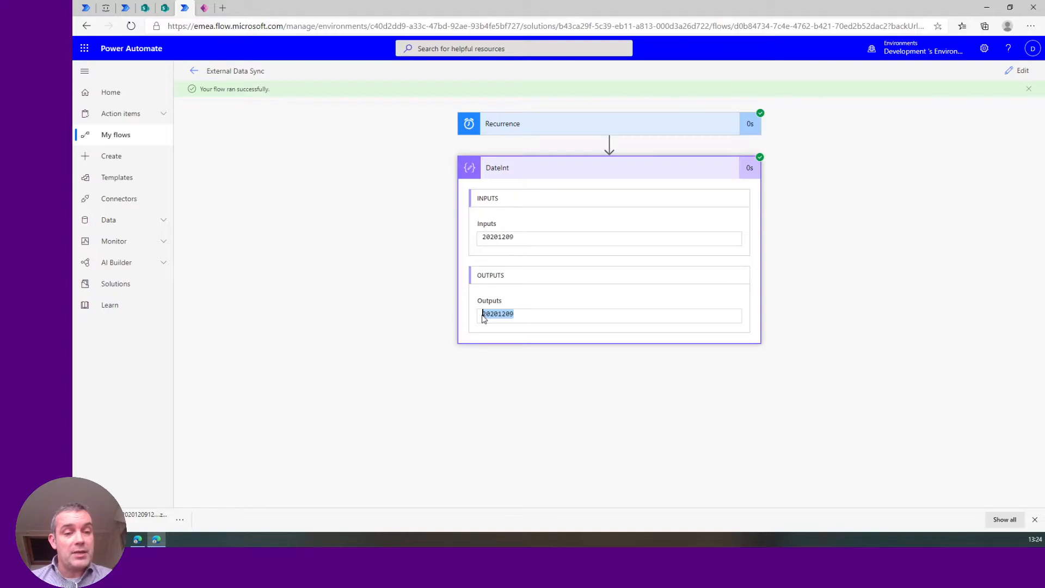
Step: Return to editing the flow, add a Scope action after DateInt and rename it "Scope - Users"
{"action": "left_click", "coordinate": [1018, 71]}
{"action": "left_click", "coordinate": [560, 267]}
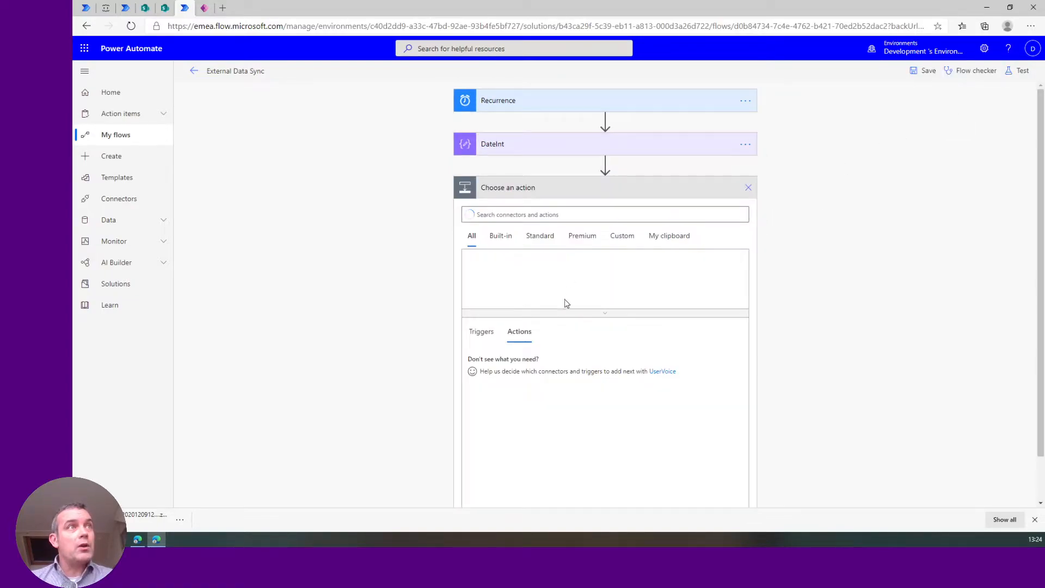
{"action": "type", "text": "scope"}
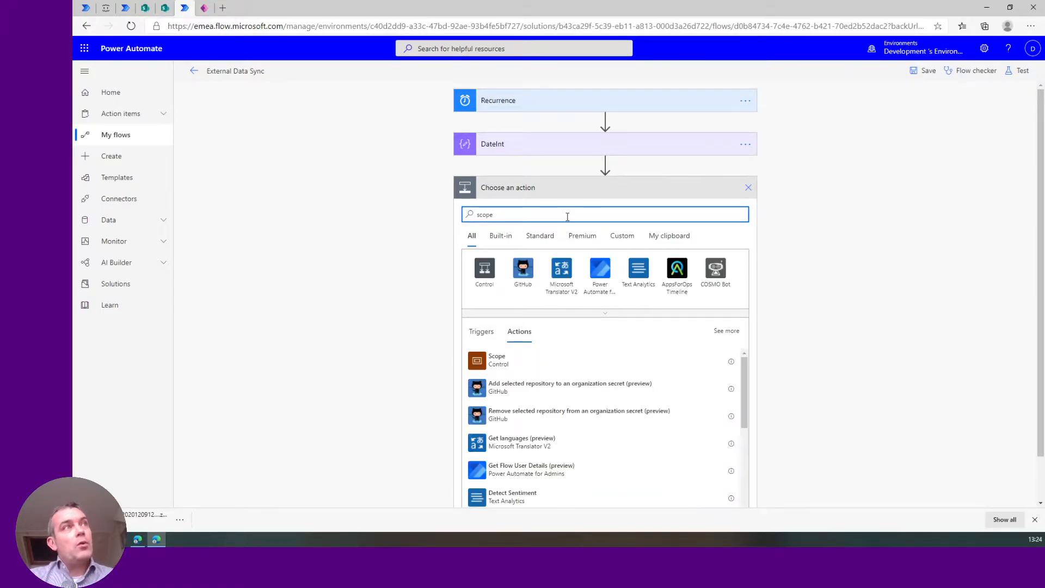
{"action": "left_click", "coordinate": [489, 364]}
{"action": "left_click", "coordinate": [749, 187]}
{"action": "left_click", "coordinate": [784, 210]}
{"action": "left_click", "coordinate": [609, 189]}
{"action": "type", "text": "- "}
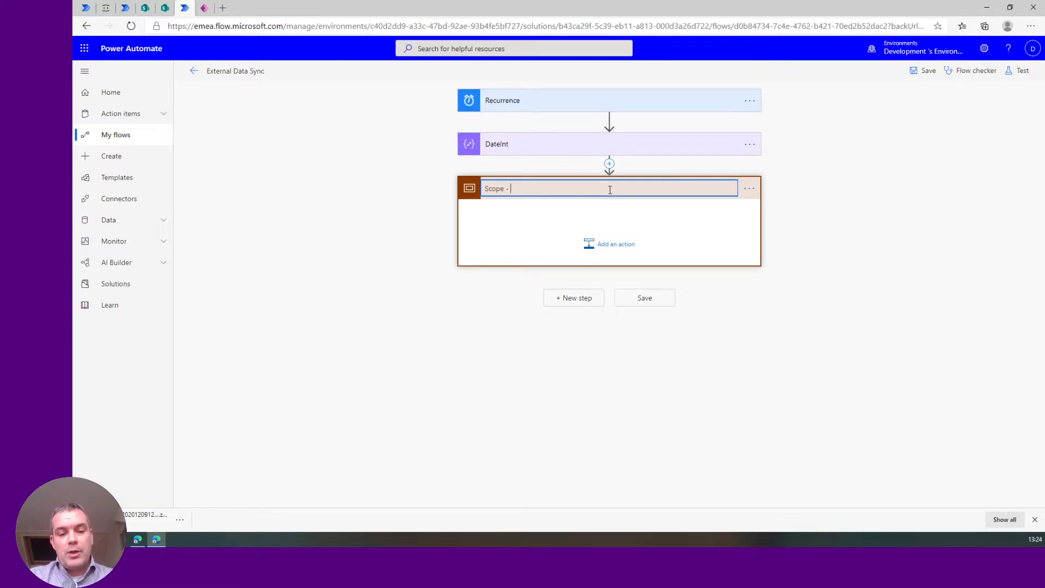
{"action": "type", "text": "Users"}
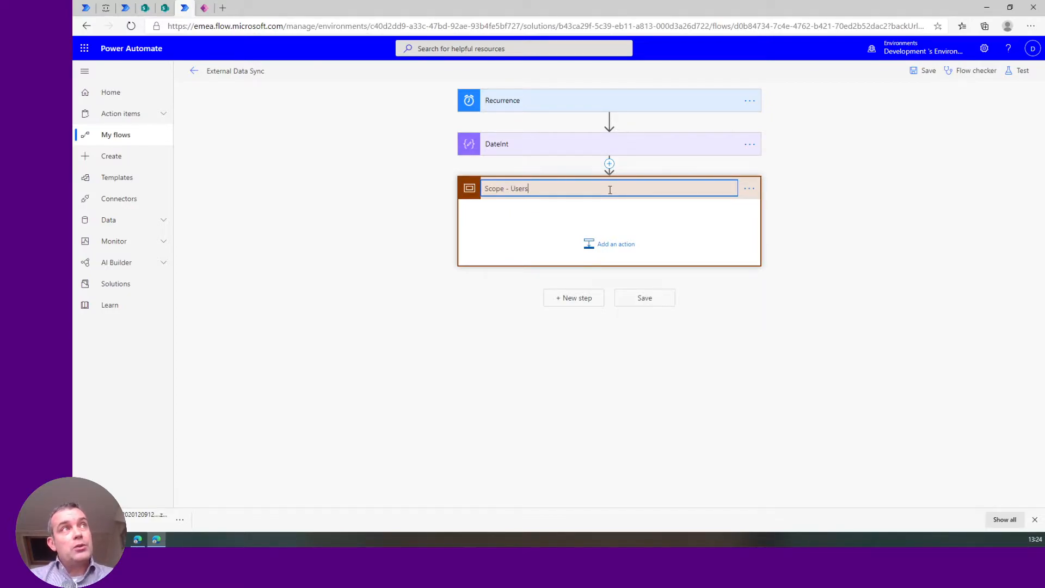
Step: Add a parallel branch after DateInt with a Scope action named "Scope - albums"
{"action": "left_click", "coordinate": [609, 165]}
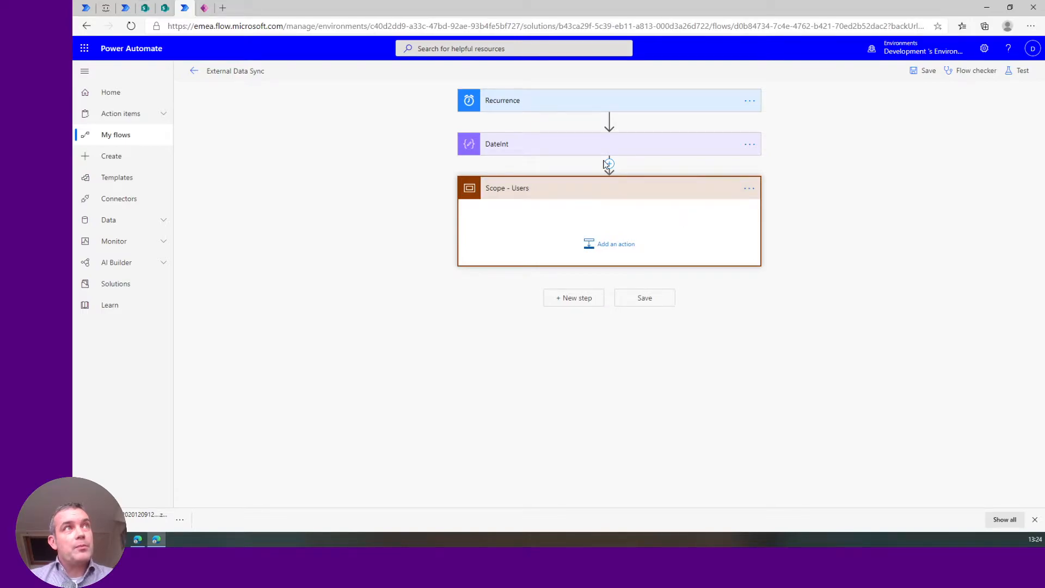
{"action": "left_click", "coordinate": [613, 195]}
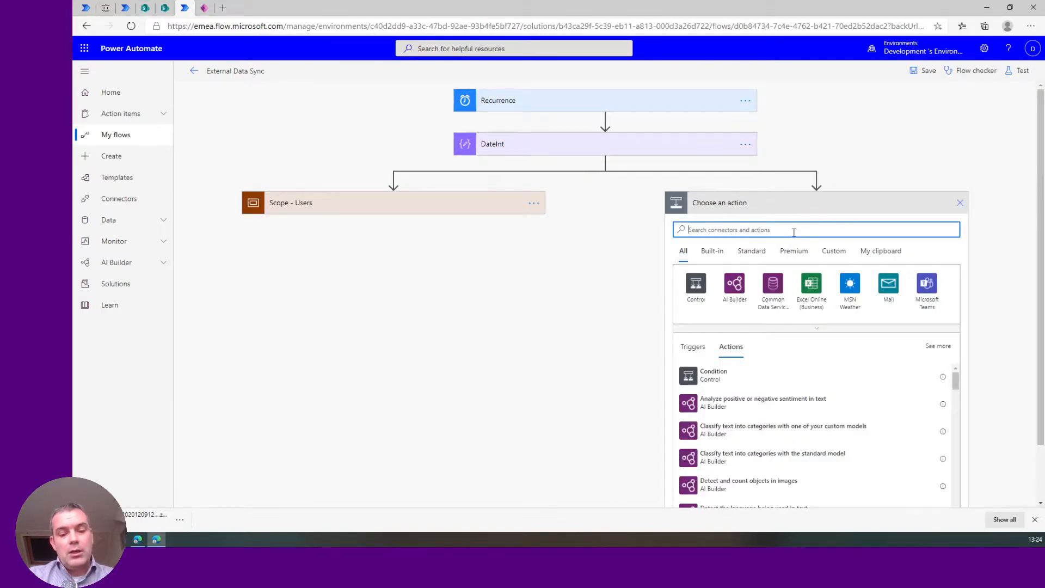
{"action": "type", "text": "scope"}
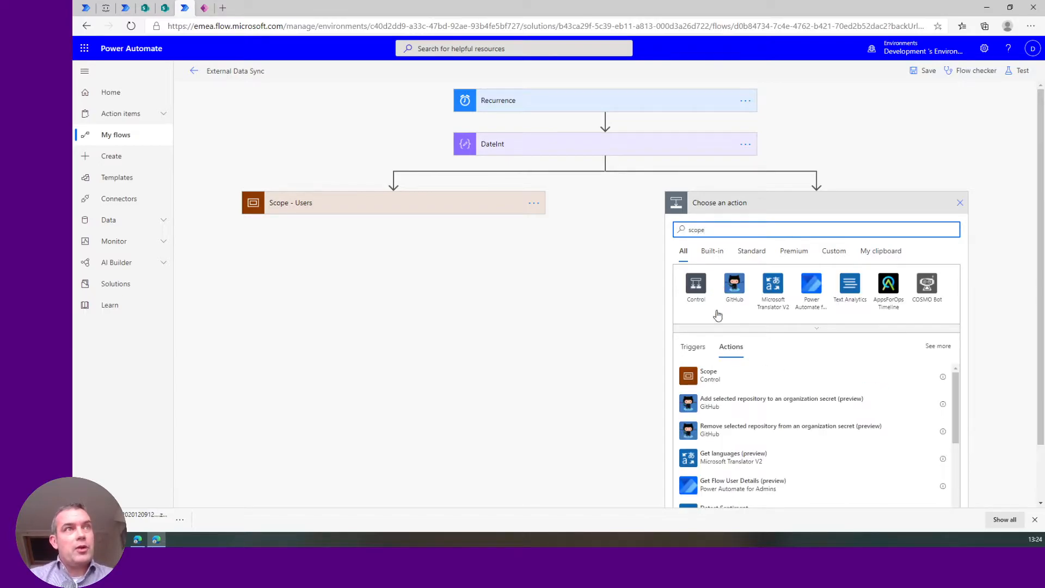
{"action": "left_click", "coordinate": [708, 376]}
{"action": "left_click", "coordinate": [963, 203]}
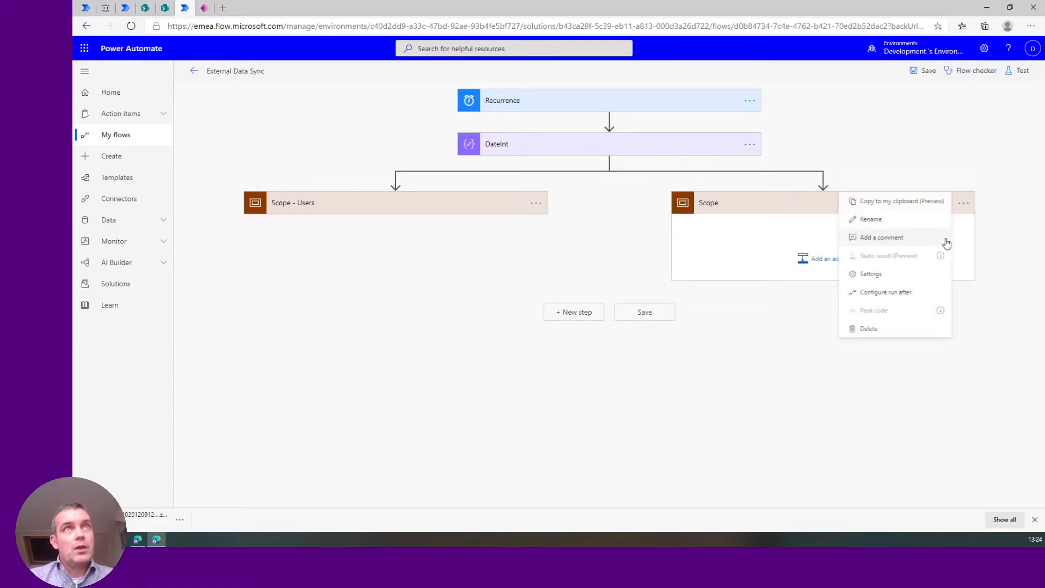
{"action": "left_click", "coordinate": [871, 219]}
{"action": "left_click", "coordinate": [791, 203]}
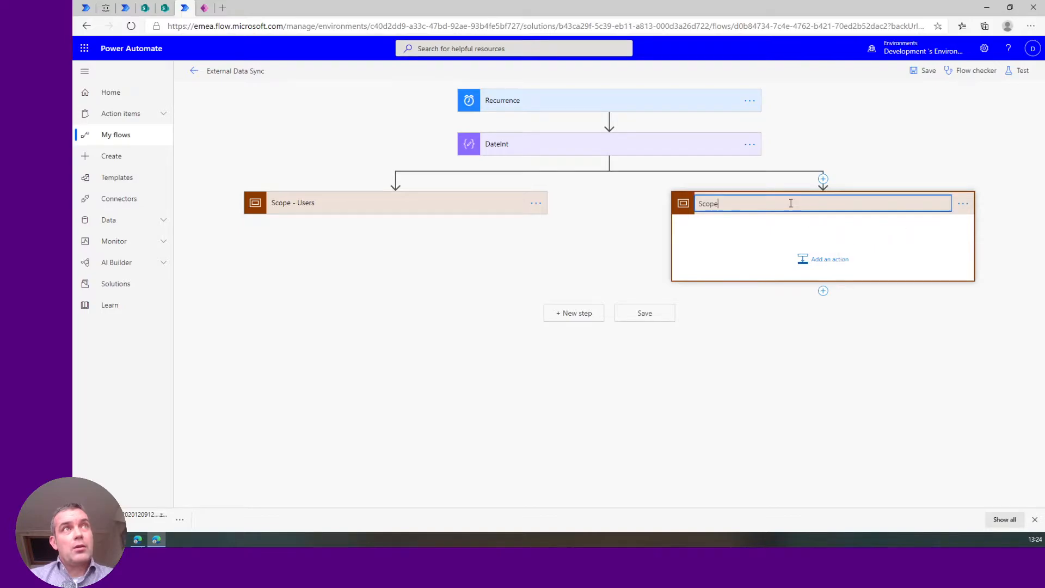
{"action": "type", "text": "- albumn"}
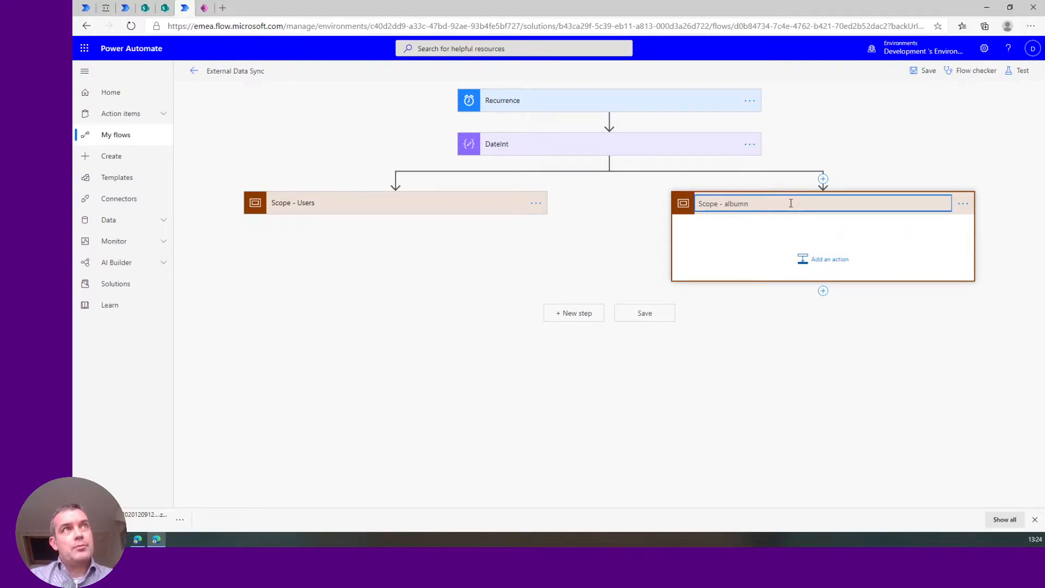
{"action": "key", "text": "BackSpace"}
{"action": "type", "text": "s"}
Step: Add a third parallel branch after DateInt with a Scope action named "Scope - photos"
{"action": "left_click", "coordinate": [609, 162]}
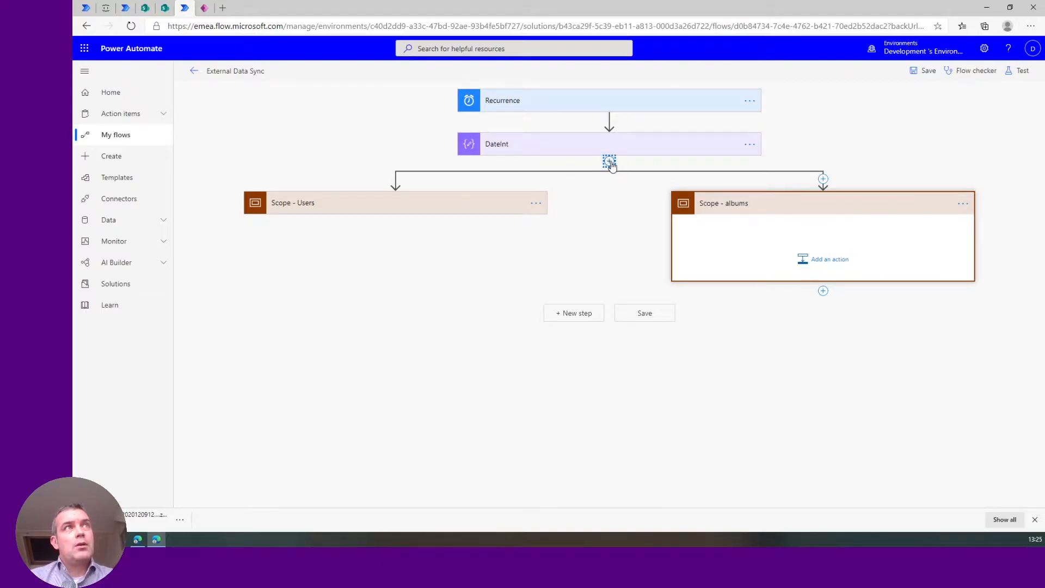
{"action": "left_click", "coordinate": [626, 194]}
{"action": "type", "text": "scope"}
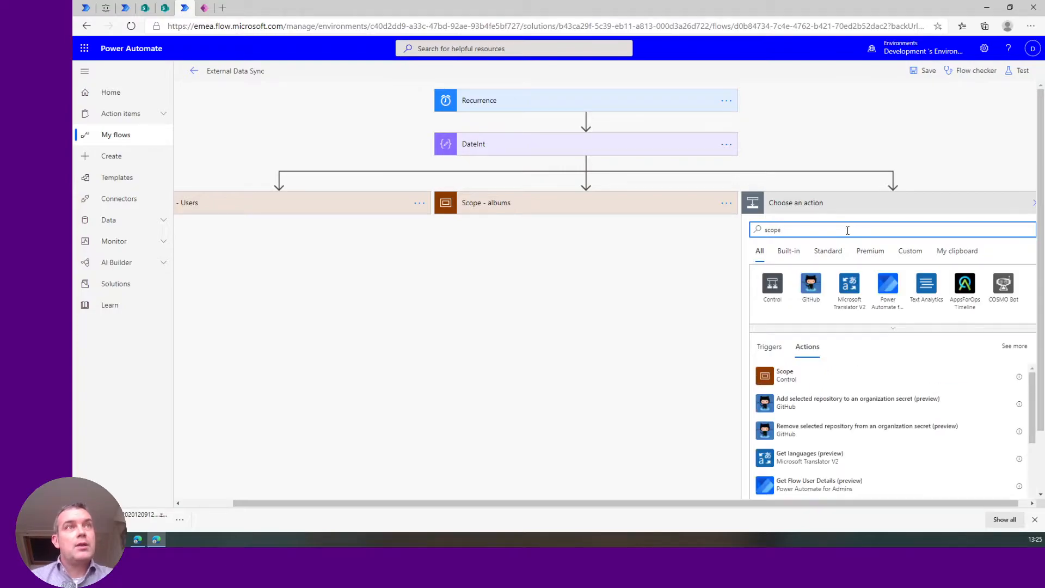
{"action": "left_click", "coordinate": [784, 375]}
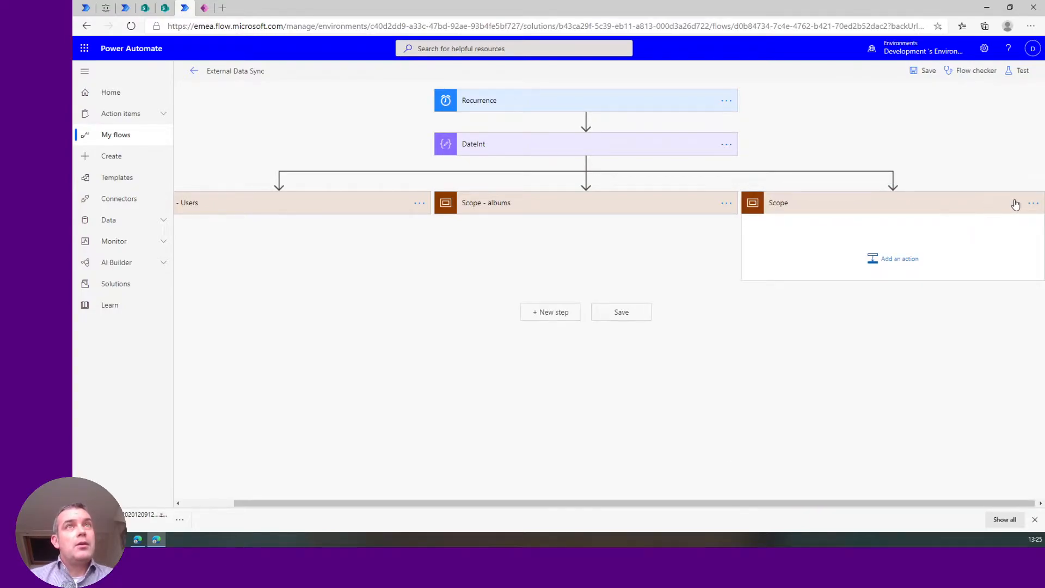
{"action": "left_click", "coordinate": [1032, 203]}
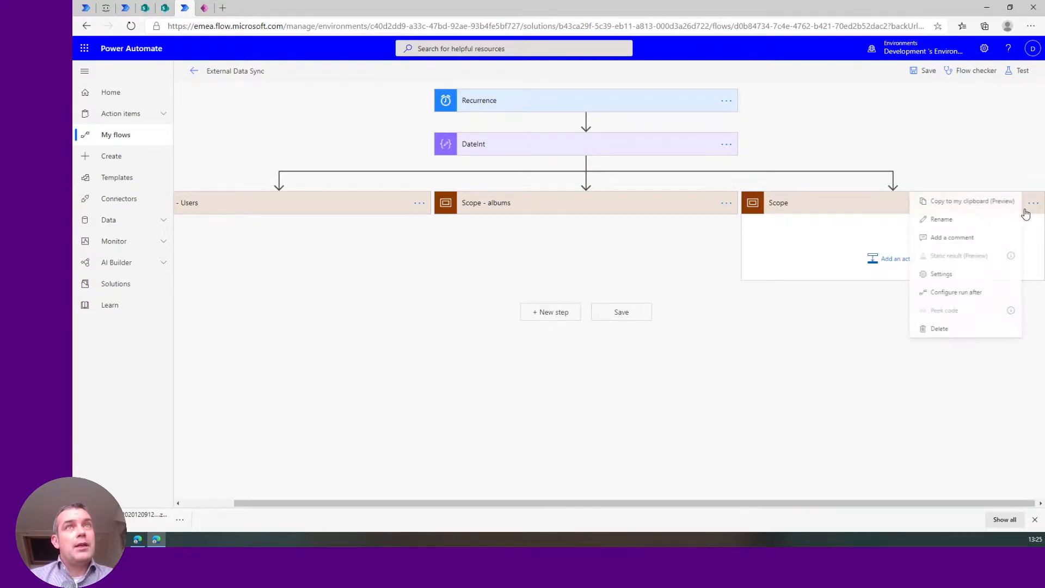
{"action": "left_click", "coordinate": [941, 220]}
{"action": "left_click", "coordinate": [808, 205]}
{"action": "type", "text": "- photos"}
{"action": "key", "text": "Return"}
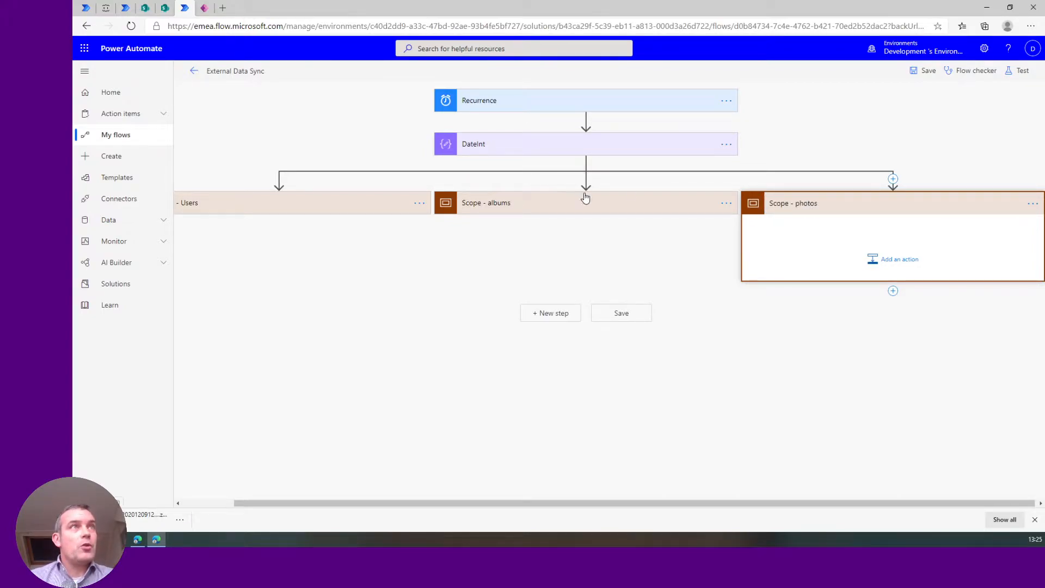
Step: Collapse the photos scope and expand the Users scope so it is ready for its first action
{"action": "left_click", "coordinate": [844, 212]}
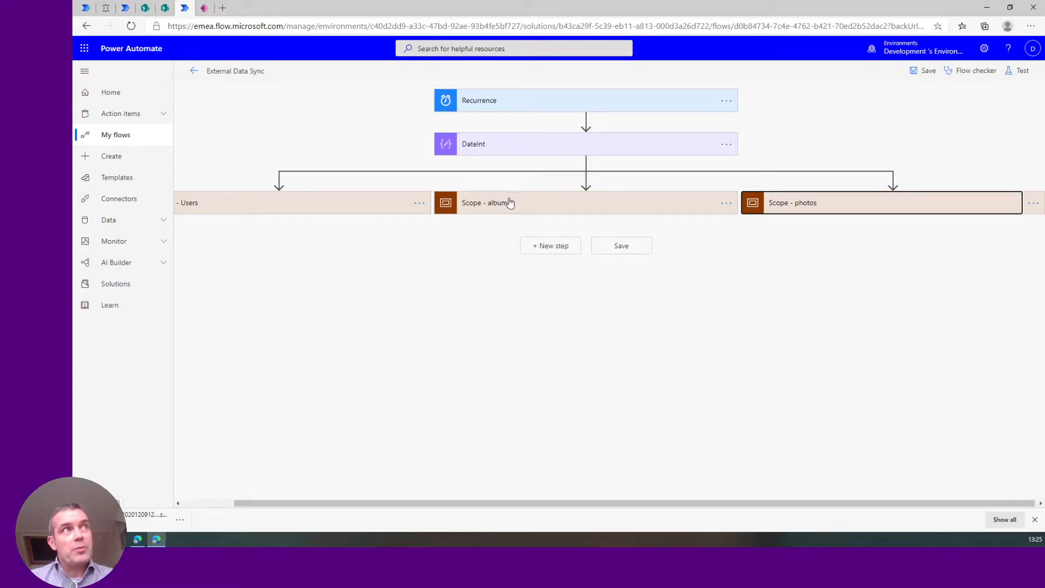
{"action": "left_click", "coordinate": [311, 207]}
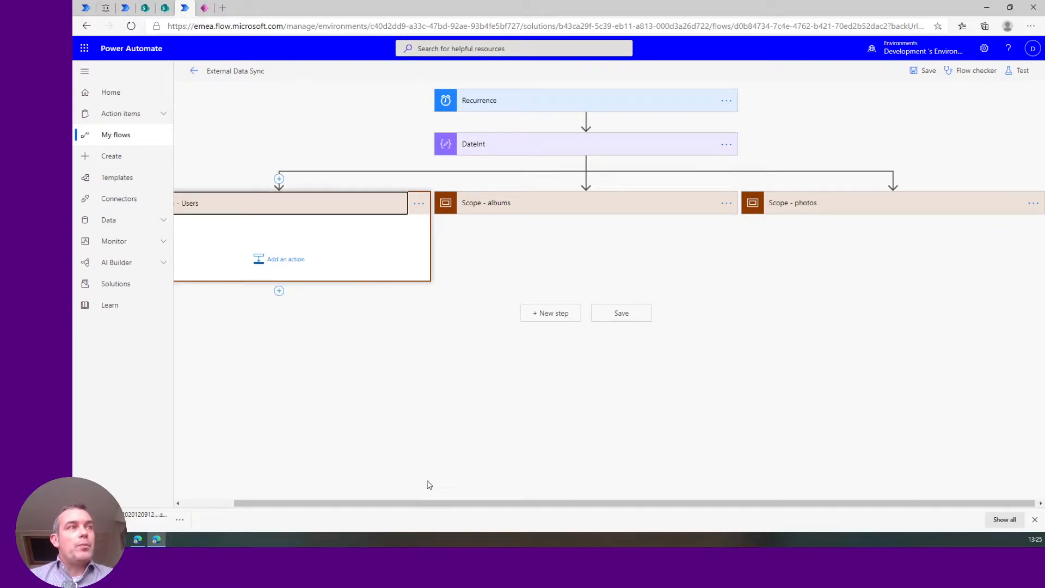
{"action": "left_click_drag", "start_coordinate": [419, 502], "coordinate": [187, 460]}
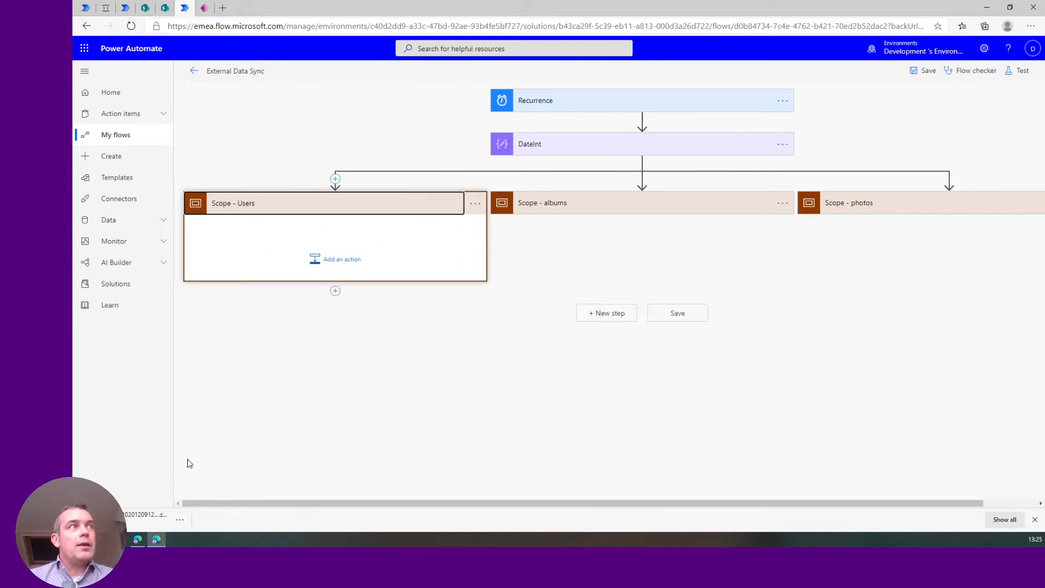
Step: Switch to the JSONPlaceholder site, open its /users resource and copy that page's web address
{"action": "left_click", "coordinate": [107, 8]}
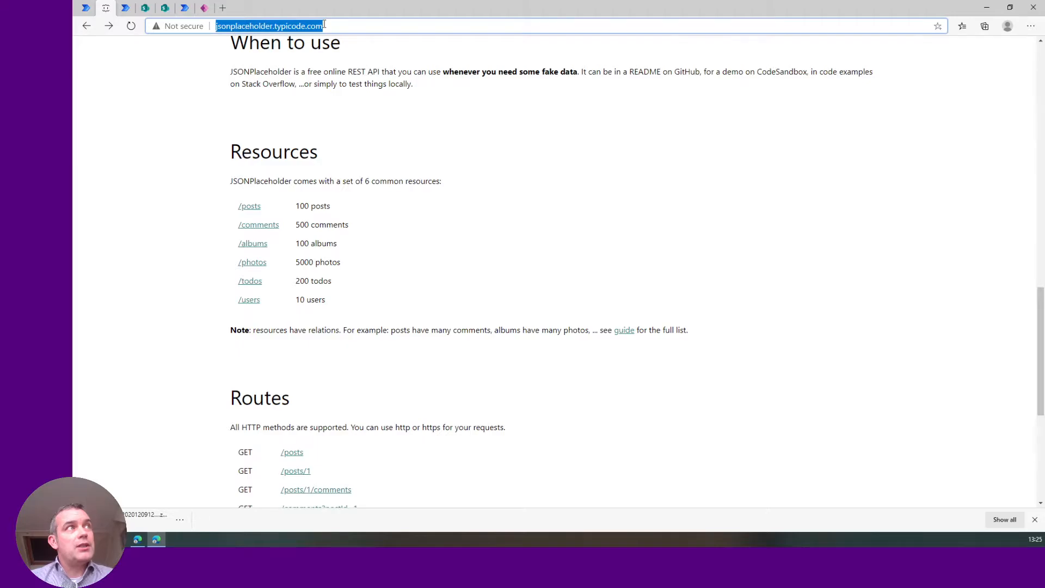
{"action": "left_click", "coordinate": [251, 301]}
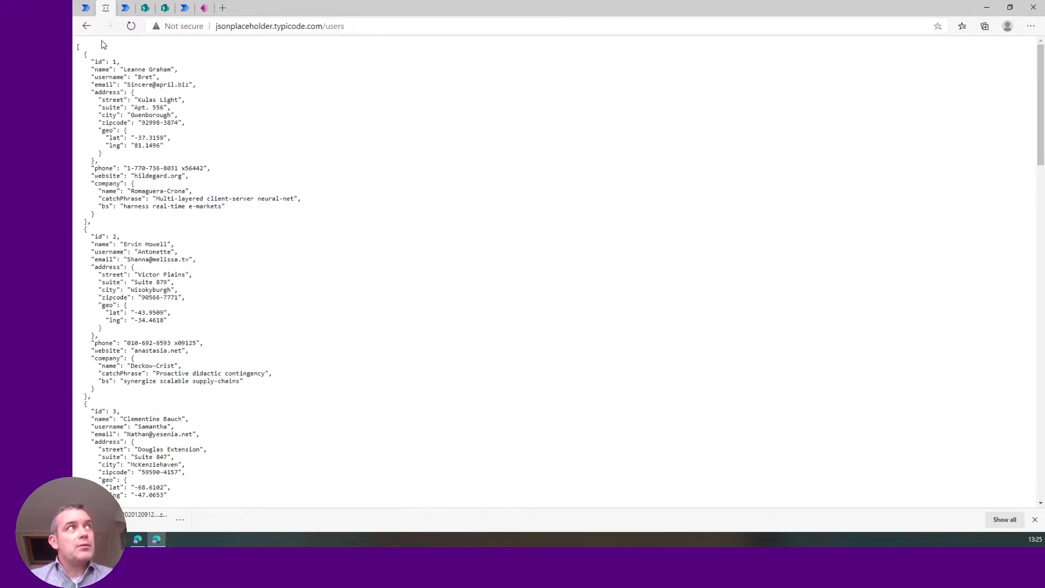
{"action": "left_click_drag", "start_coordinate": [78, 47], "coordinate": [217, 481]}
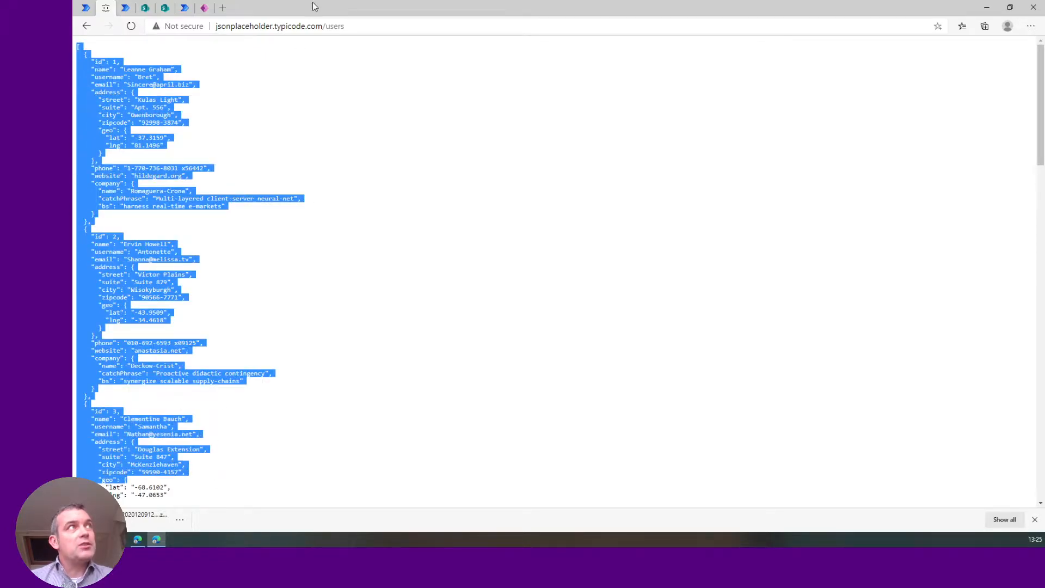
{"action": "left_click", "coordinate": [216, 28]}
{"action": "key", "text": "ctrl+c"}
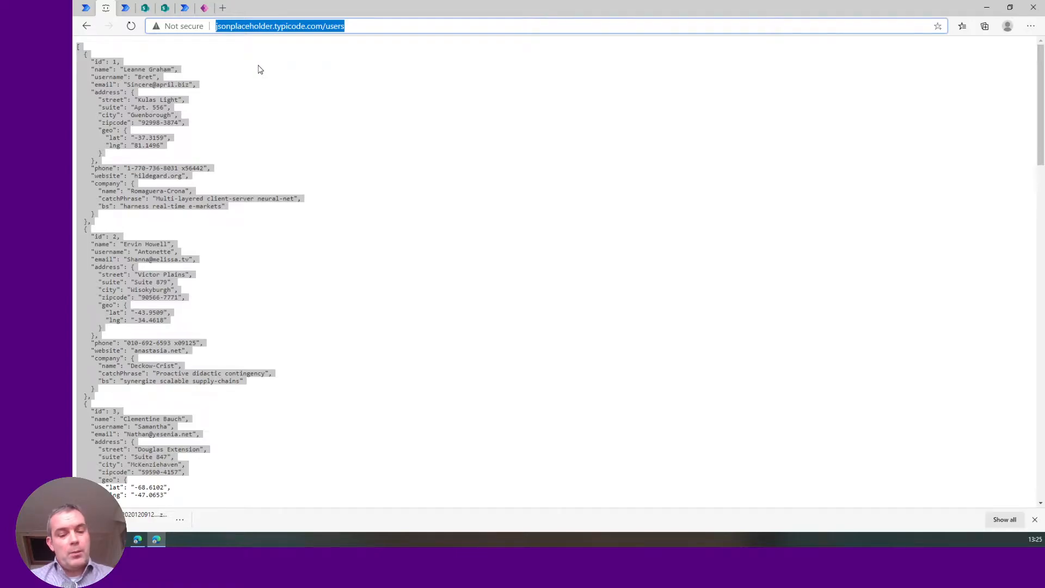
Step: Return to the External Data Sync flow in Power Automate and add a premium HTTP action inside Scope - Users
{"action": "left_click", "coordinate": [165, 8]}
{"action": "left_click", "coordinate": [185, 8]}
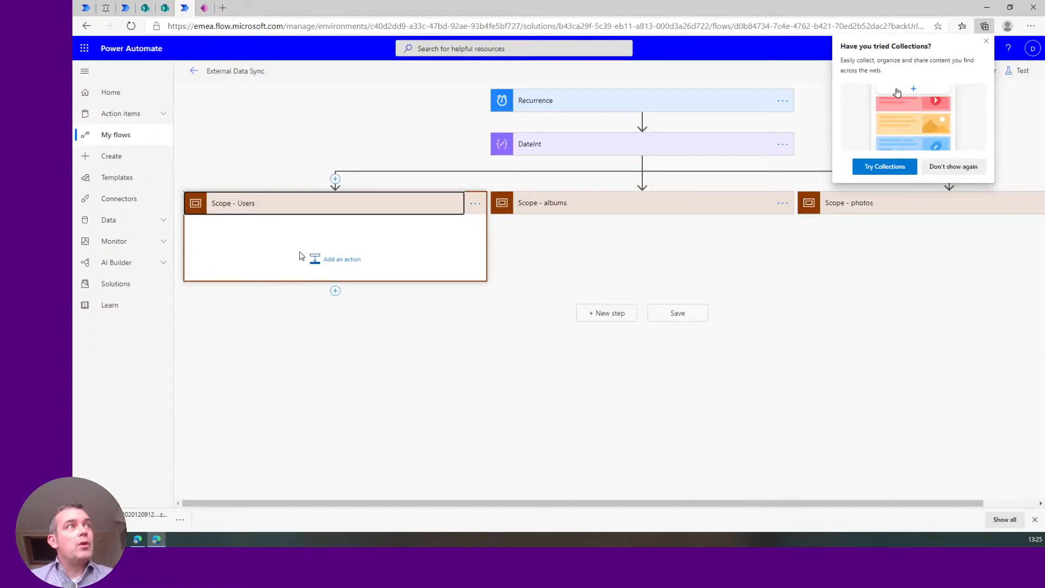
{"action": "left_click", "coordinate": [330, 268]}
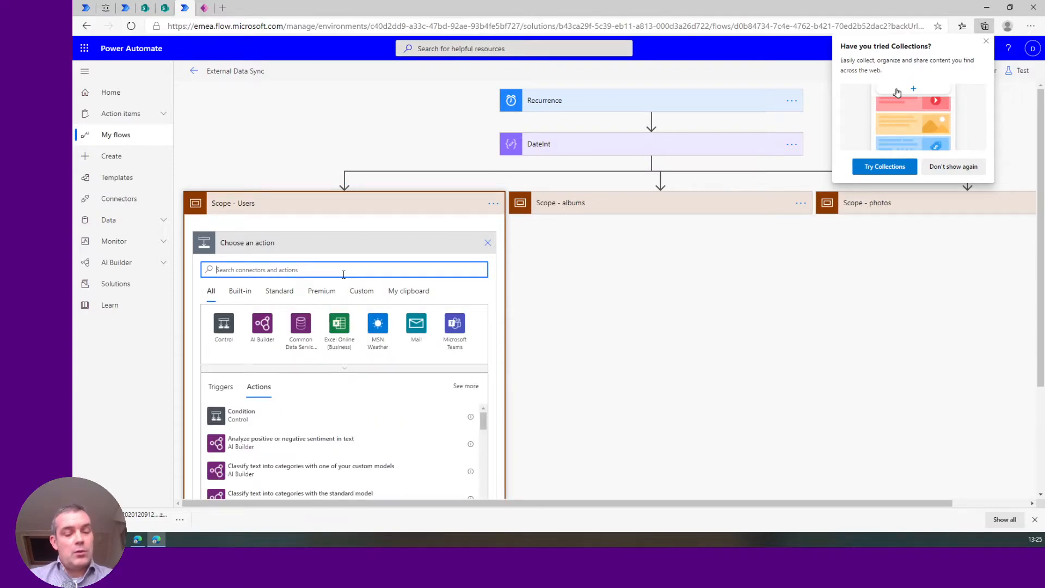
{"action": "type", "text": "http"}
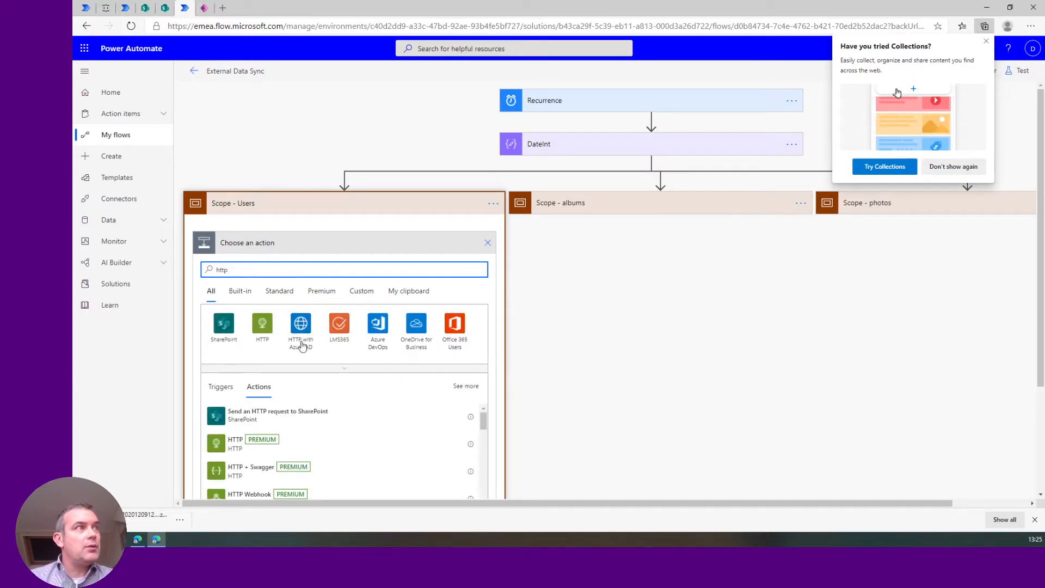
{"action": "left_click", "coordinate": [239, 444]}
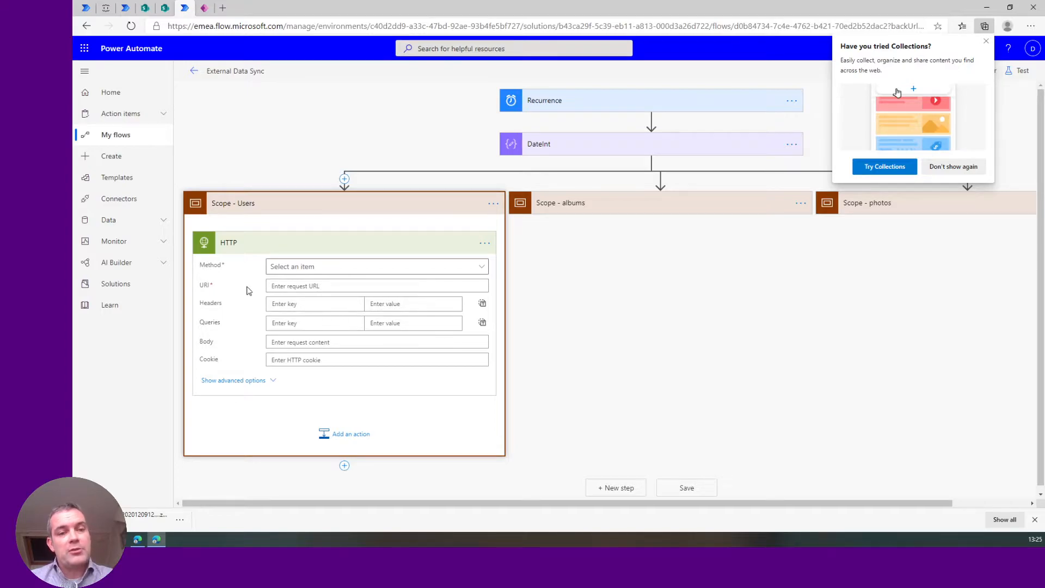
{"action": "left_click", "coordinate": [292, 266]}
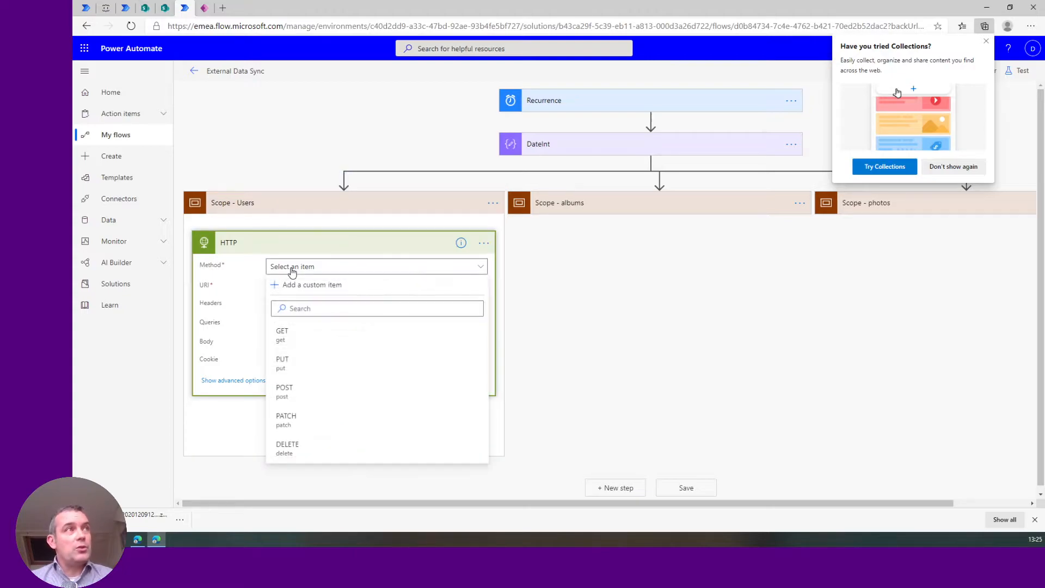
{"action": "left_click", "coordinate": [282, 333]}
{"action": "left_click", "coordinate": [282, 287]}
{"action": "key", "text": "ctrl+v"}
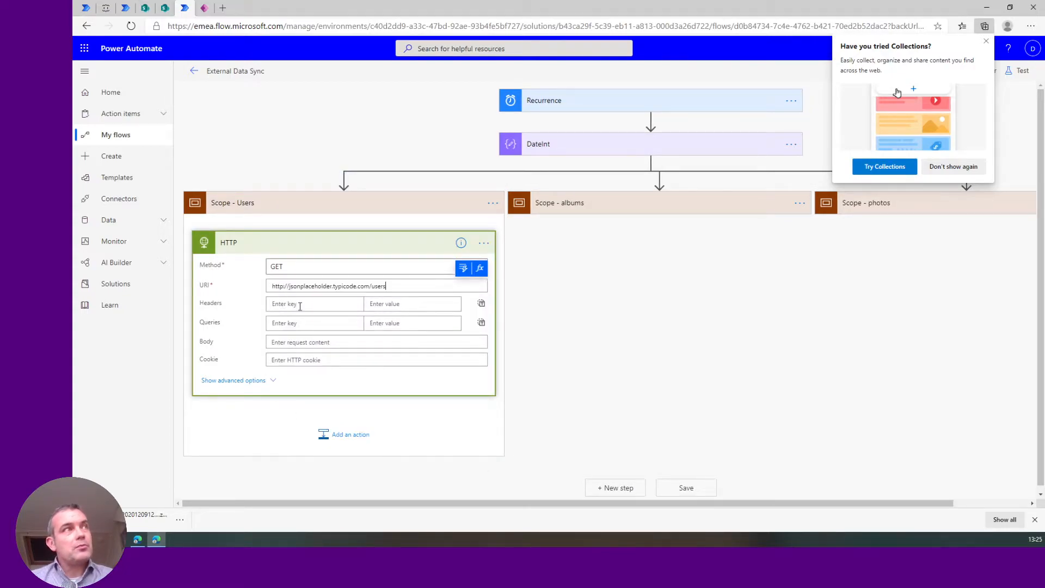
{"action": "left_click_drag", "start_coordinate": [386, 286], "coordinate": [246, 290]}
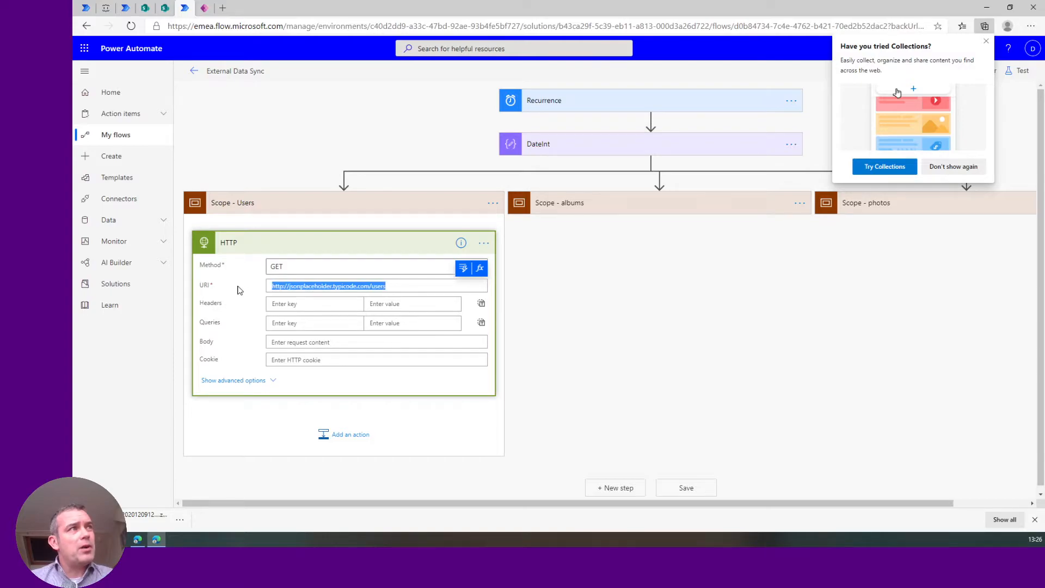
{"action": "left_click_drag", "start_coordinate": [386, 286], "coordinate": [208, 290]}
{"action": "left_click", "coordinate": [280, 285]}
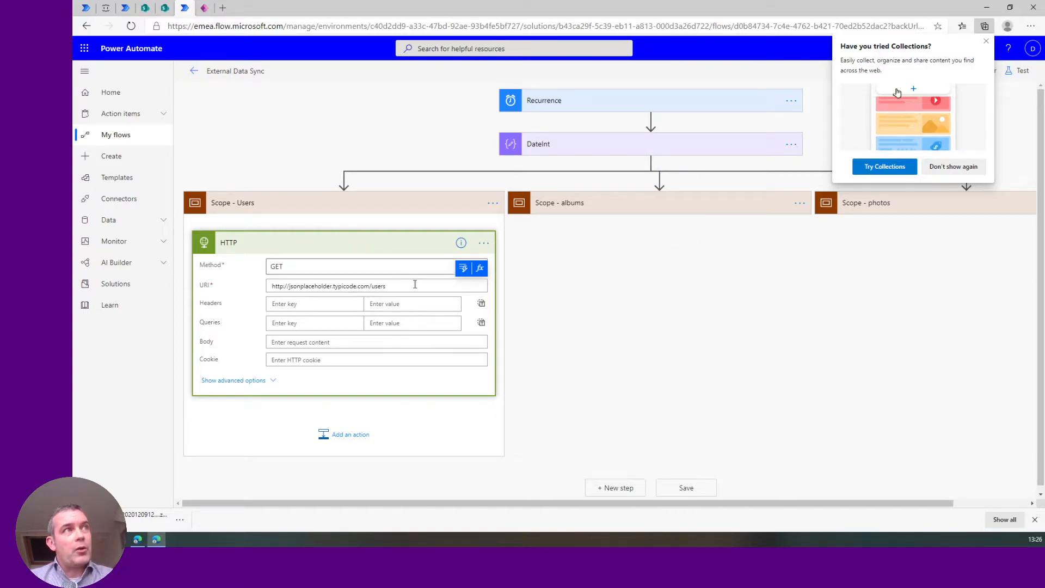
{"action": "left_click", "coordinate": [260, 380]}
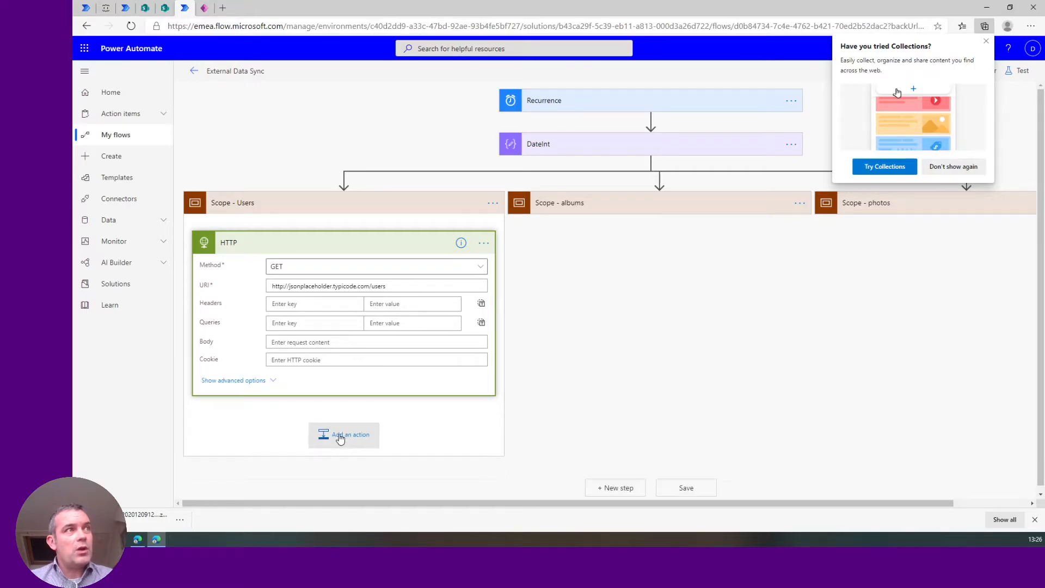
Step: Add a Compose action after HTTP in Scope - Users, with the HTTP Body as its input
{"action": "left_click", "coordinate": [341, 437]}
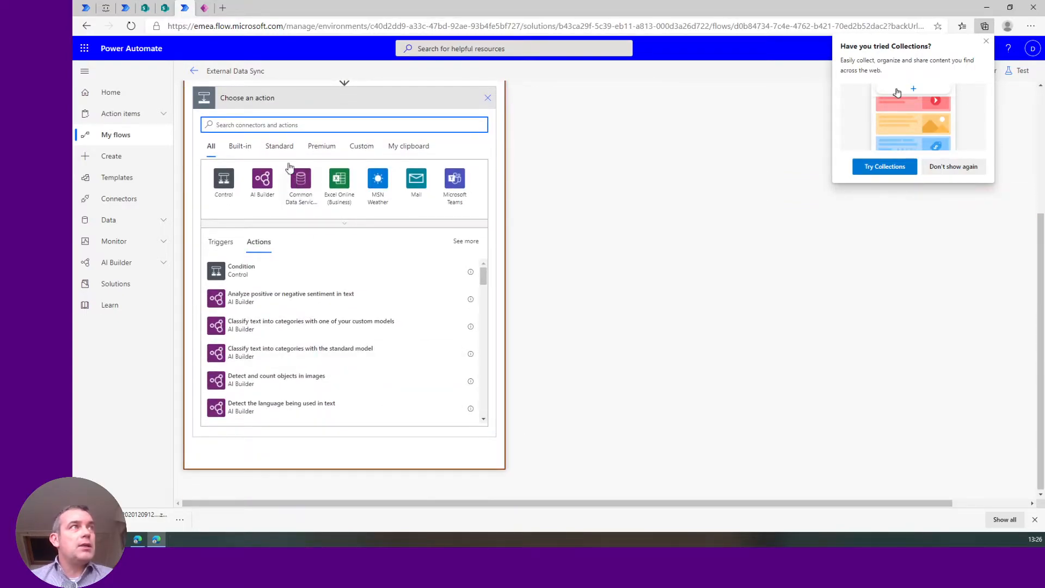
{"action": "type", "text": "conpose"}
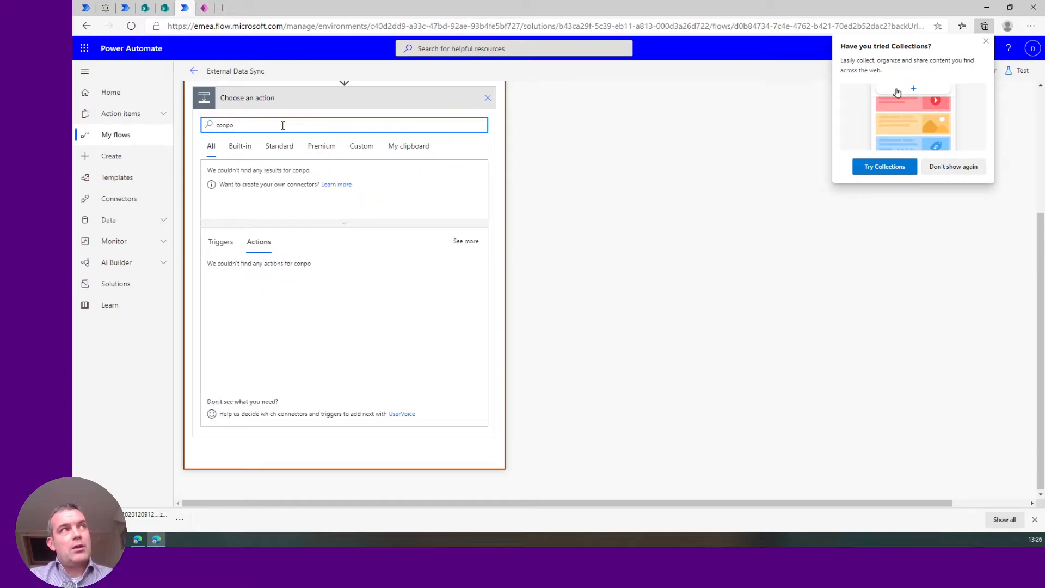
{"action": "left_click", "coordinate": [250, 271]}
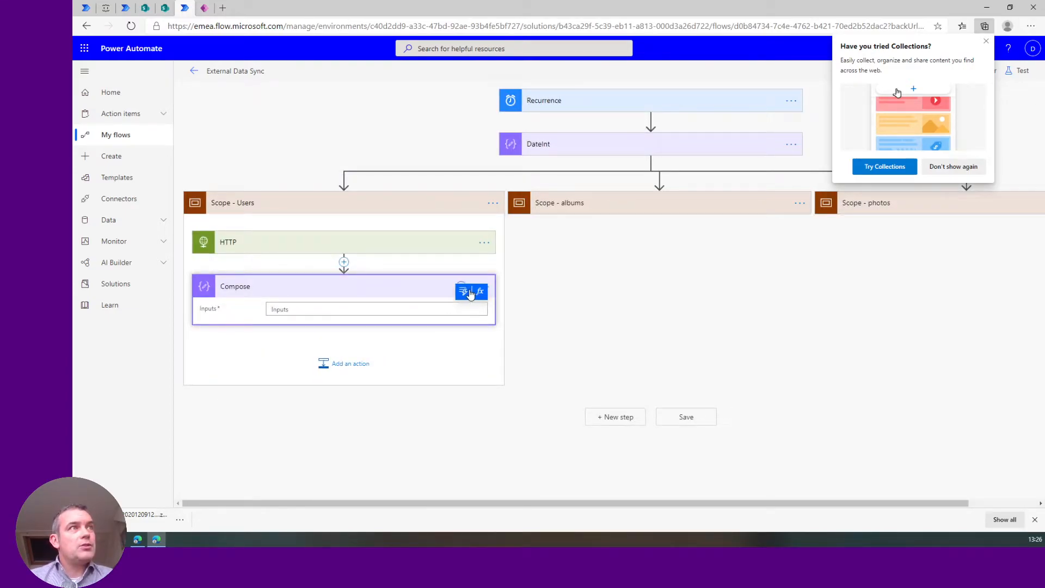
{"action": "left_click", "coordinate": [469, 292]}
{"action": "left_click", "coordinate": [276, 185]}
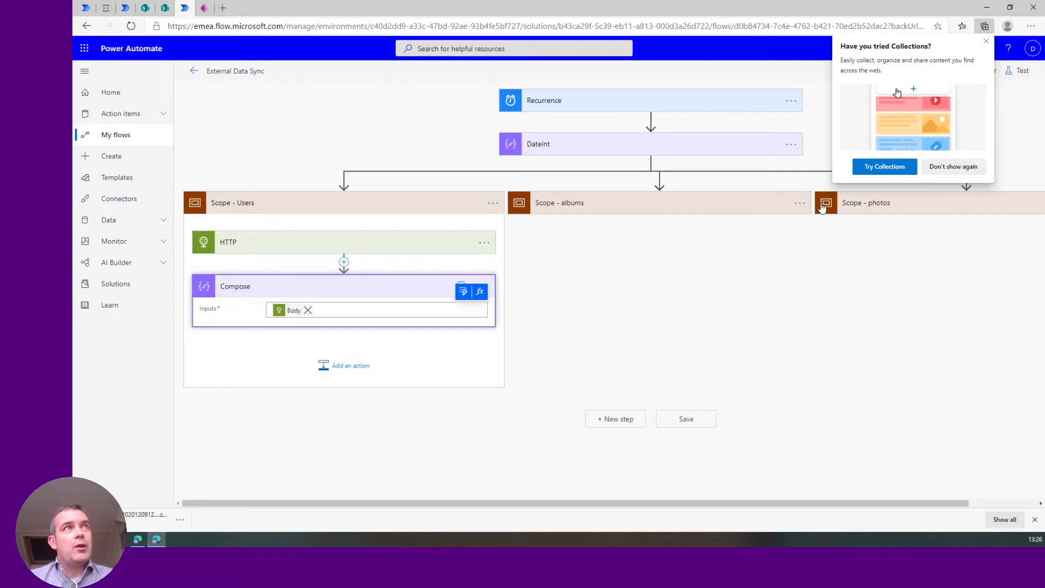
Step: Save the flow and run a manual test of it, dismissing the browser's Collections tip
{"action": "left_click", "coordinate": [1018, 70]}
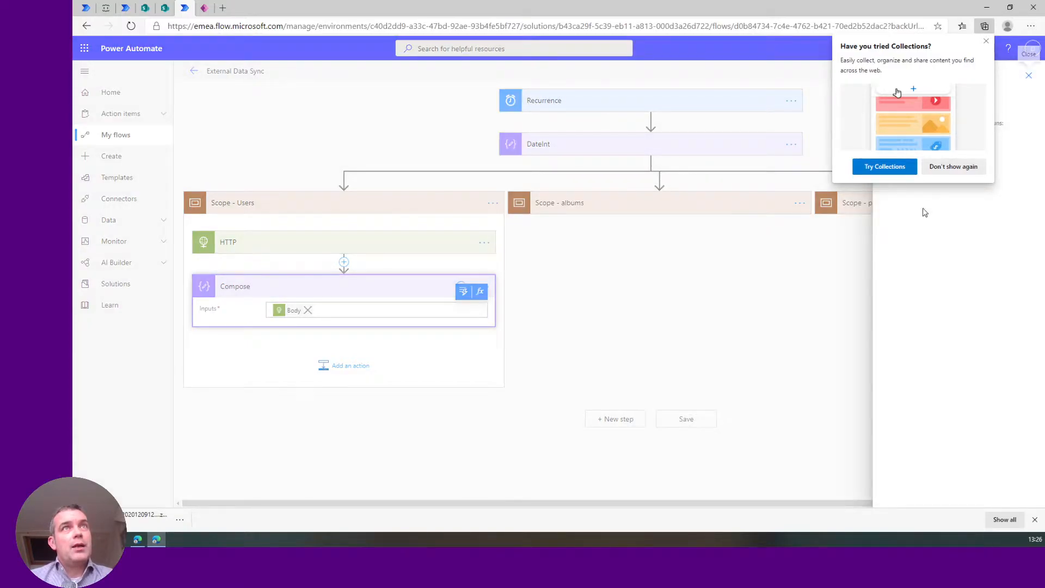
{"action": "left_click", "coordinate": [985, 41]}
{"action": "left_click", "coordinate": [907, 133]}
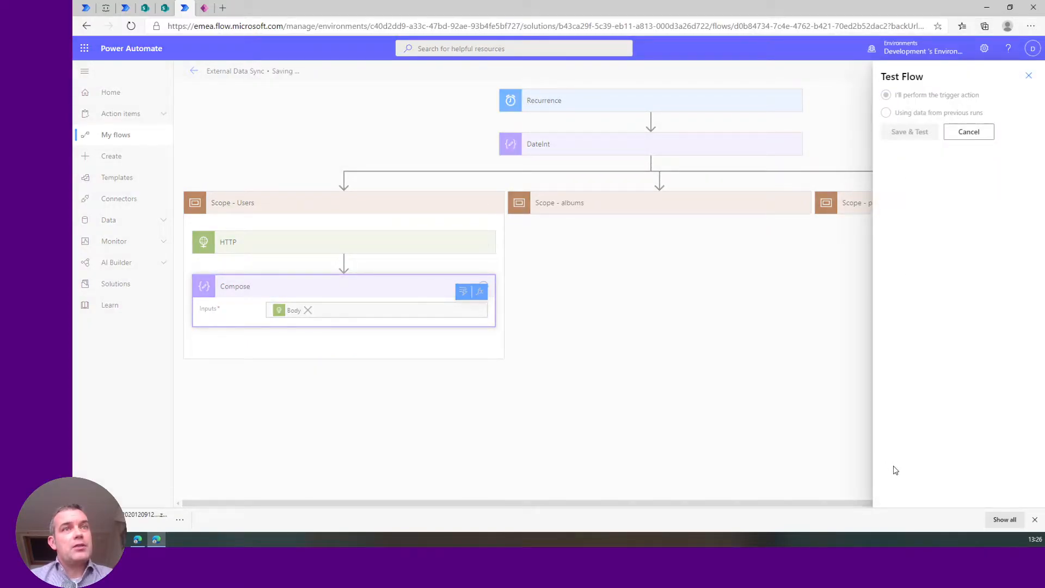
{"action": "left_click", "coordinate": [901, 489]}
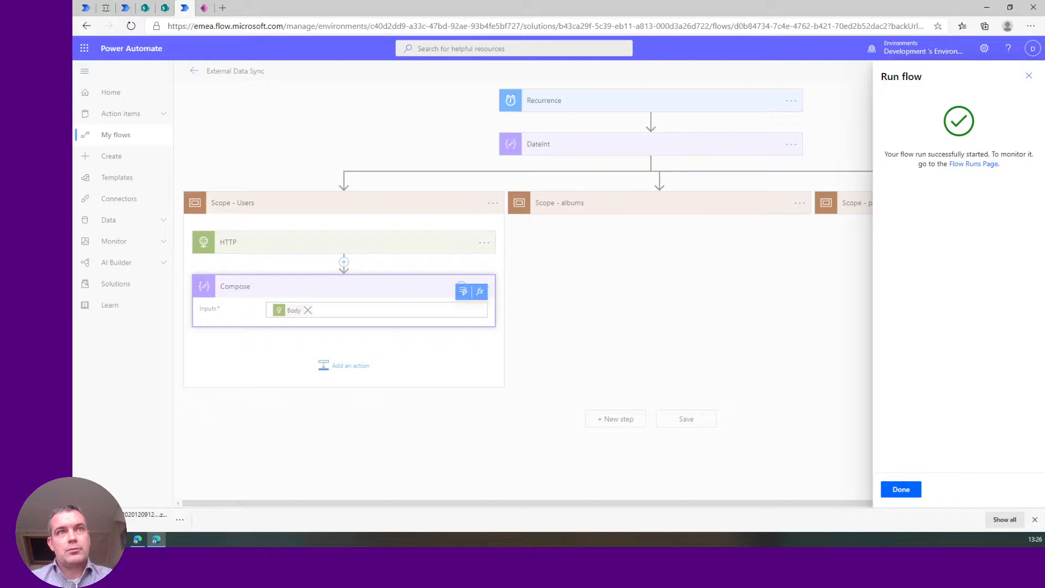
{"action": "left_click", "coordinate": [902, 488]}
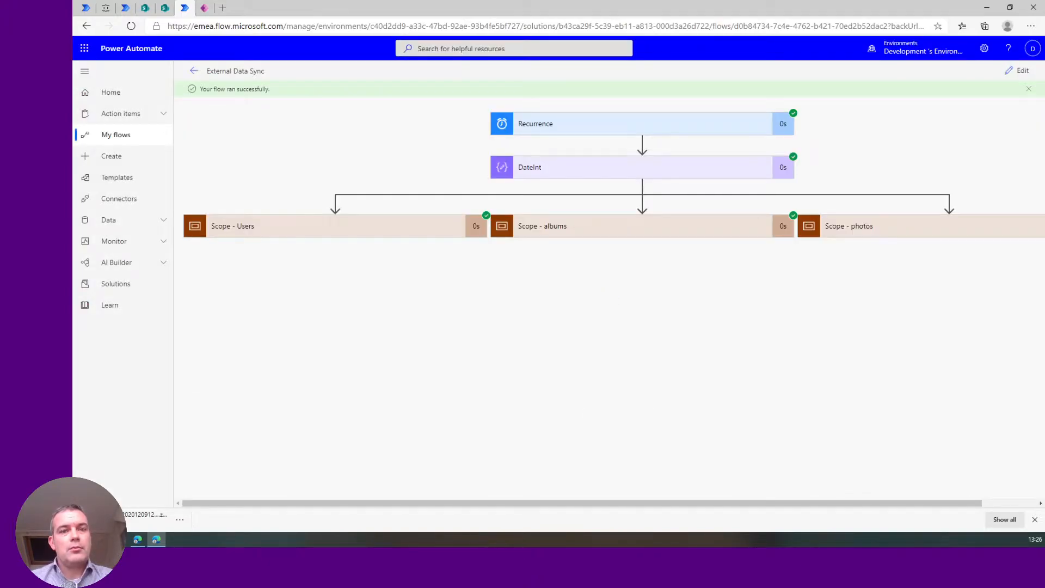
Step: Examine the HTTP and Compose inputs and outputs of the test run in Scope - Users, and return to editing
{"action": "left_click", "coordinate": [362, 227]}
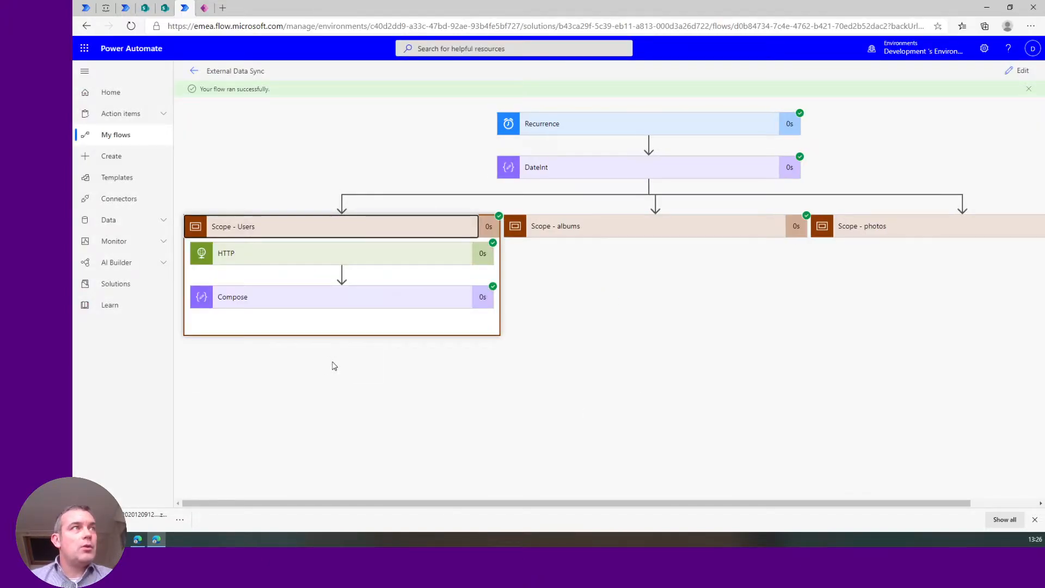
{"action": "left_click", "coordinate": [305, 260]}
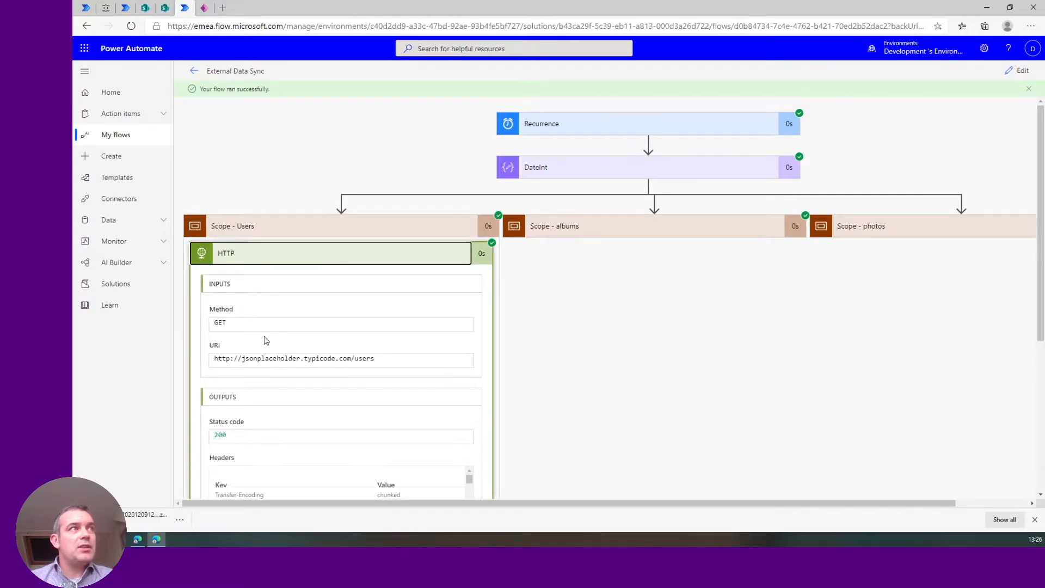
{"action": "scroll", "coordinate": [272, 381], "scroll_direction": "down", "scroll_amount": 3}
{"action": "scroll", "coordinate": [289, 438], "scroll_direction": "down", "scroll_amount": 1}
{"action": "left_click", "coordinate": [280, 434]}
{"action": "scroll", "coordinate": [268, 271], "scroll_direction": "down", "scroll_amount": 4}
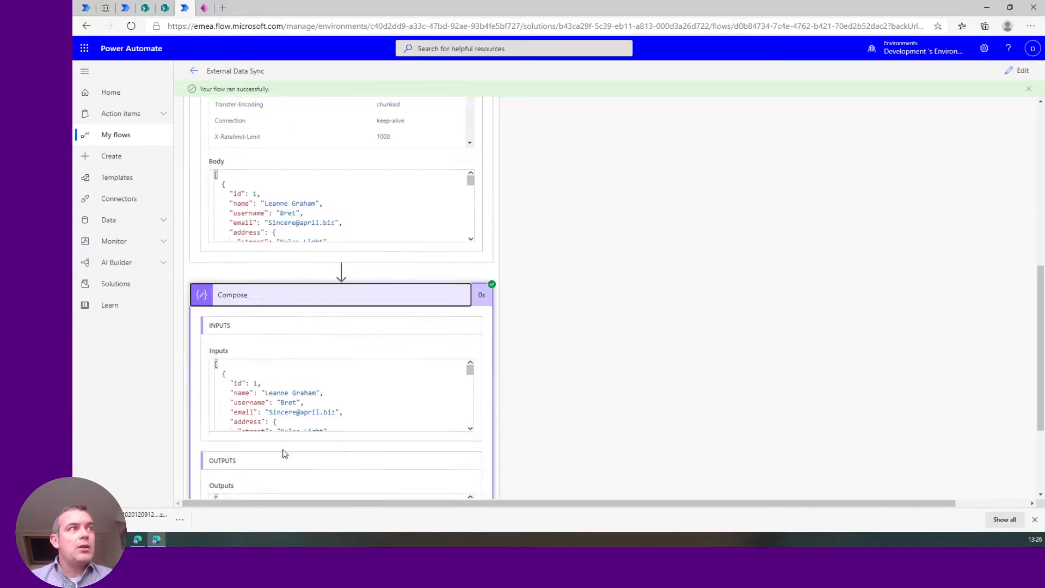
{"action": "left_click", "coordinate": [1017, 74]}
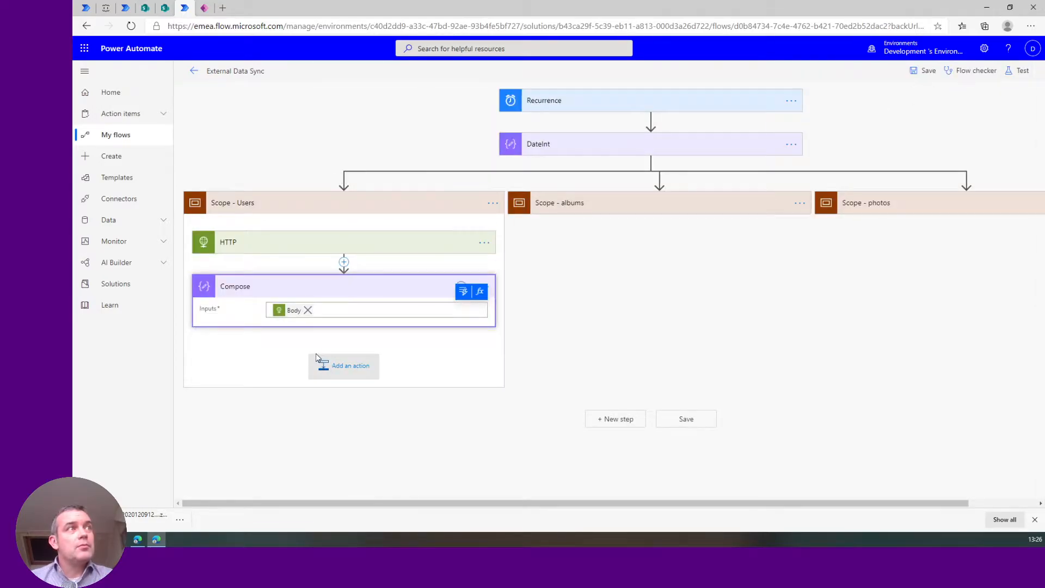
Step: Try adding a Select action after Compose in Scope - Users, with the HTTP Body as its From source
{"action": "left_click", "coordinate": [333, 368]}
{"action": "type", "text": "select"}
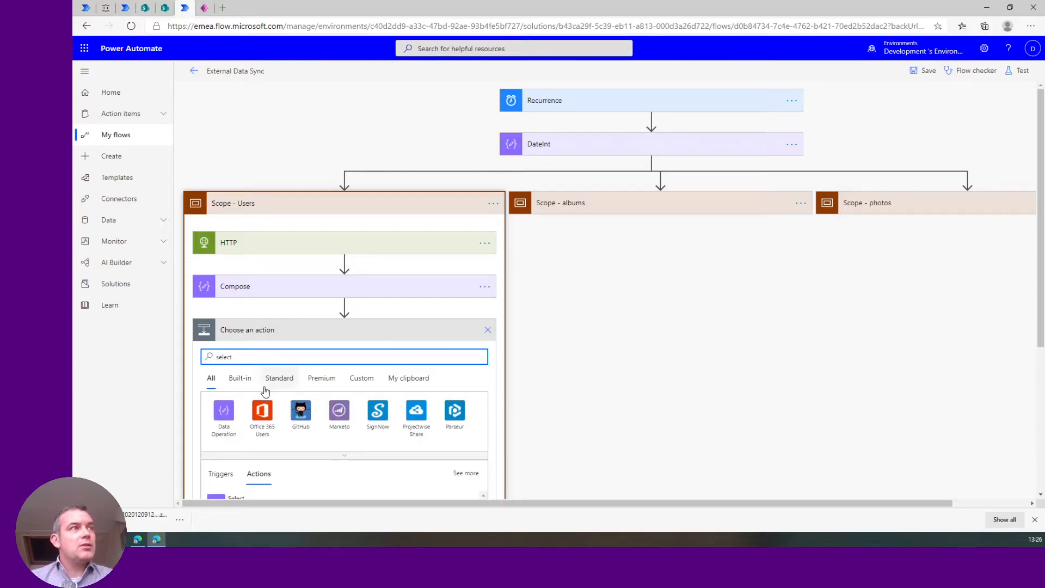
{"action": "scroll", "coordinate": [265, 390], "scroll_direction": "down", "scroll_amount": 3}
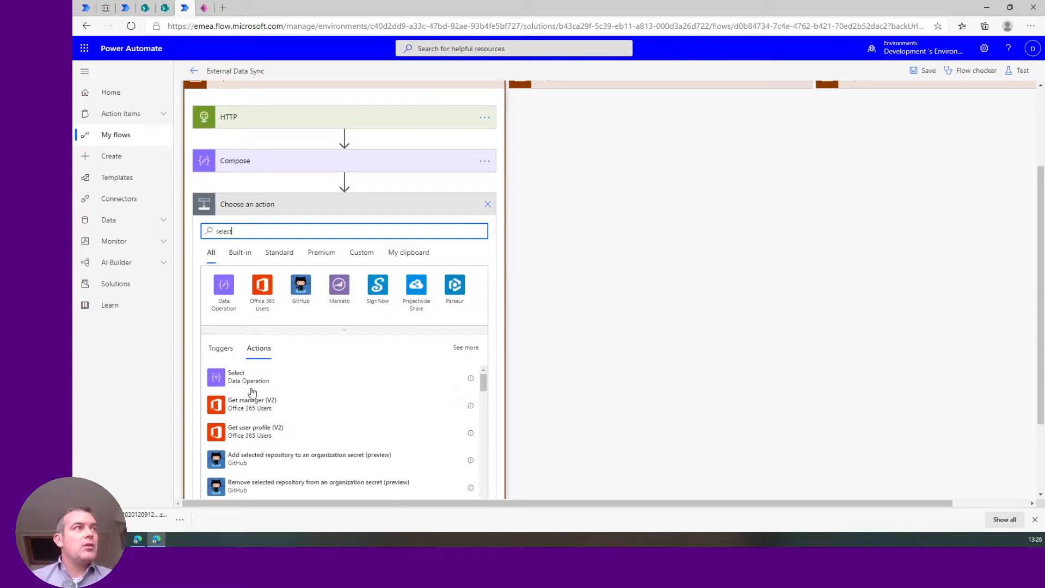
{"action": "left_click", "coordinate": [284, 378]}
{"action": "left_click", "coordinate": [316, 355]}
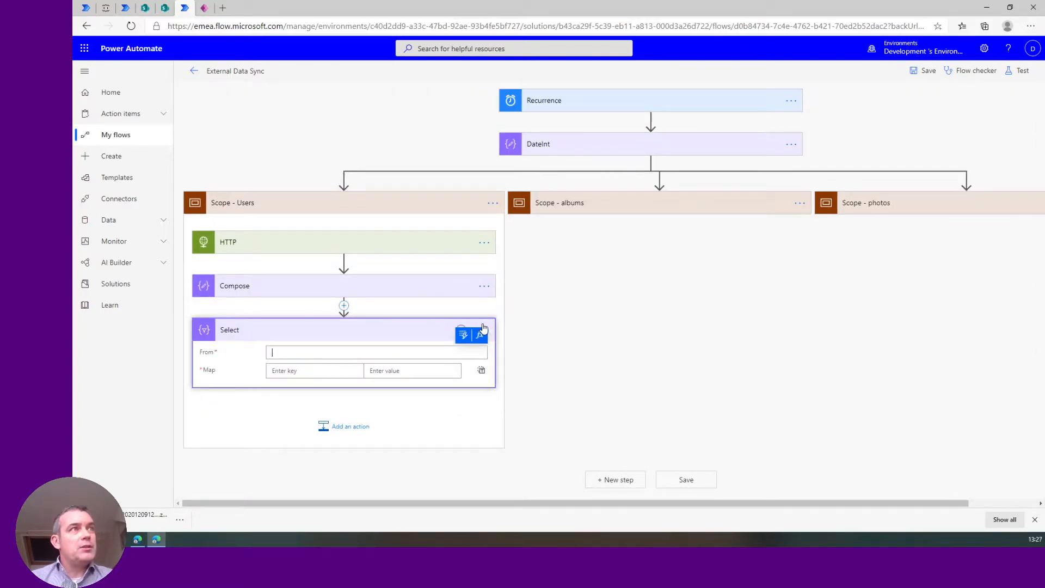
{"action": "left_click", "coordinate": [467, 333]}
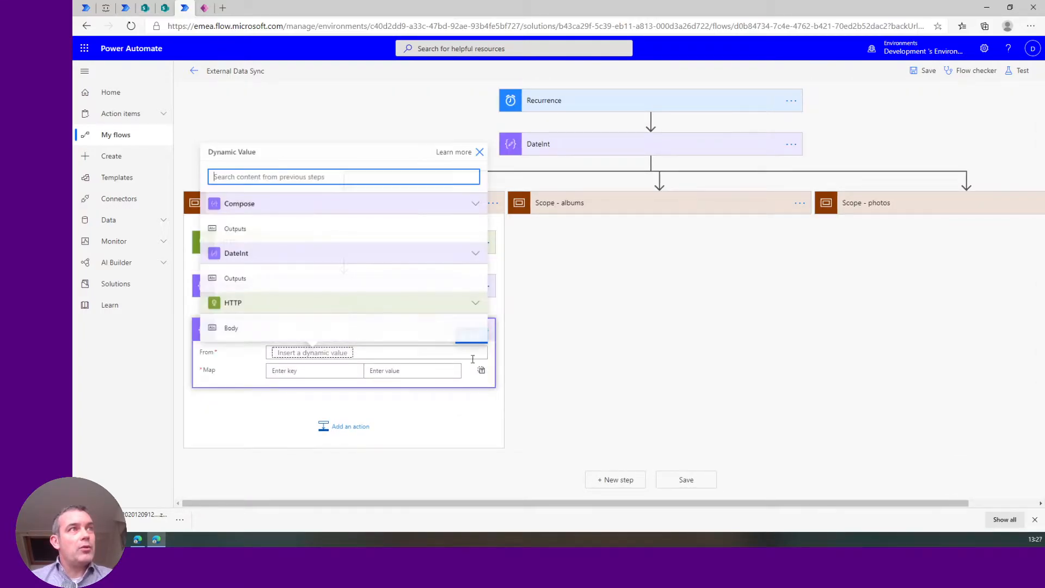
{"action": "left_click", "coordinate": [282, 328]}
{"action": "left_click", "coordinate": [393, 373]}
{"action": "scroll", "coordinate": [711, 483], "scroll_direction": "down", "scroll_amount": 3}
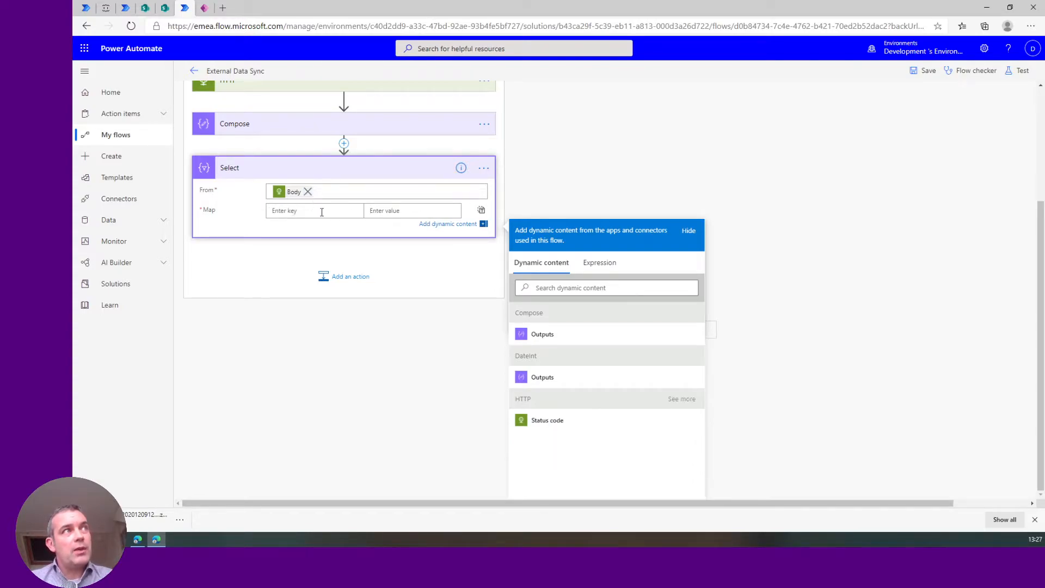
Step: Clear the Select action's From source and delete the Select action from Scope - Users
{"action": "left_click", "coordinate": [308, 192]}
{"action": "left_click", "coordinate": [484, 170]}
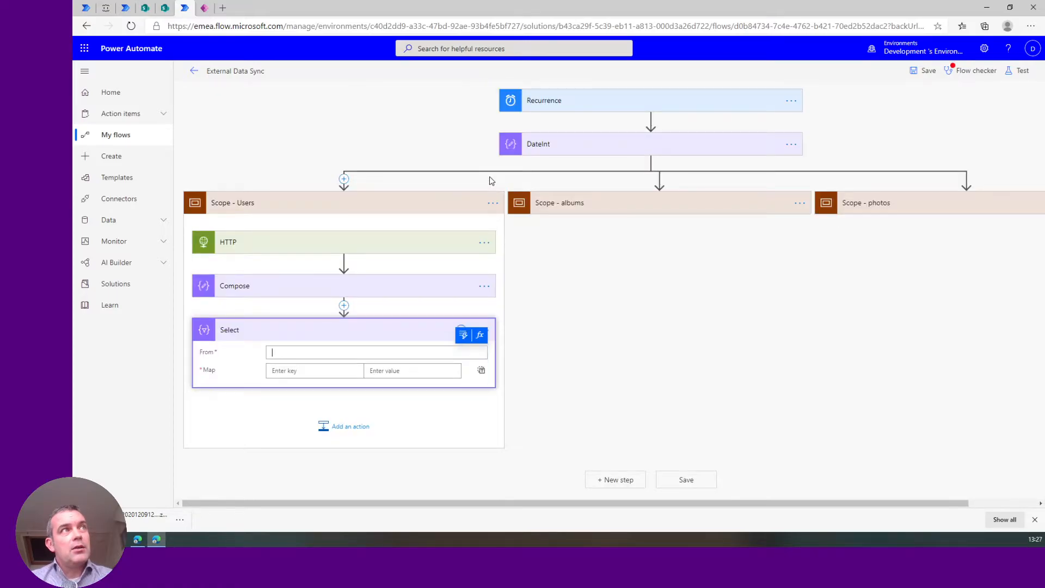
{"action": "left_click", "coordinate": [484, 330]}
{"action": "left_click", "coordinate": [524, 454]}
{"action": "left_click", "coordinate": [578, 303]}
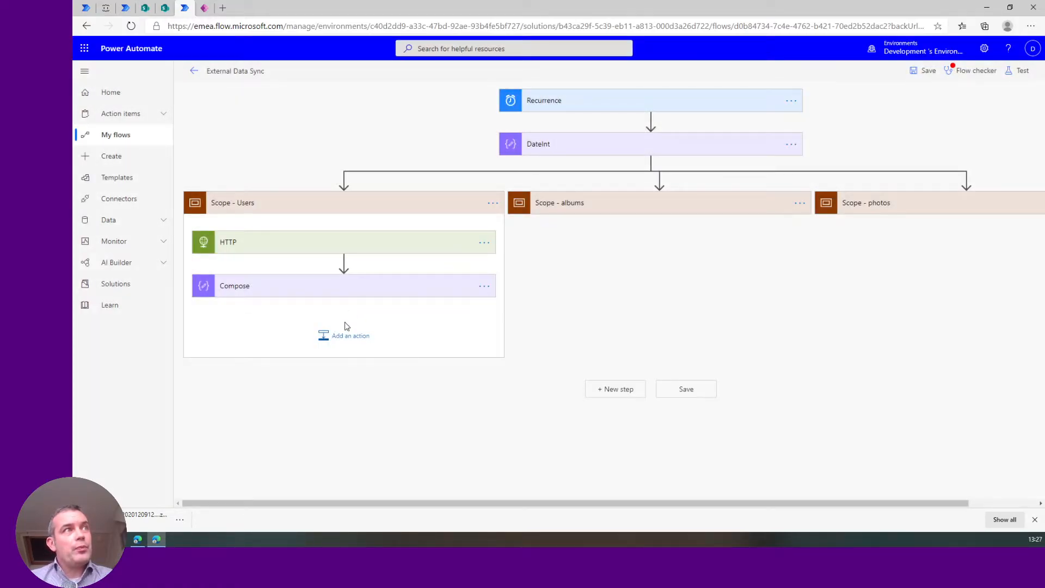
Step: Add a Parse JSON action after Compose in Scope - Users
{"action": "left_click", "coordinate": [344, 334]}
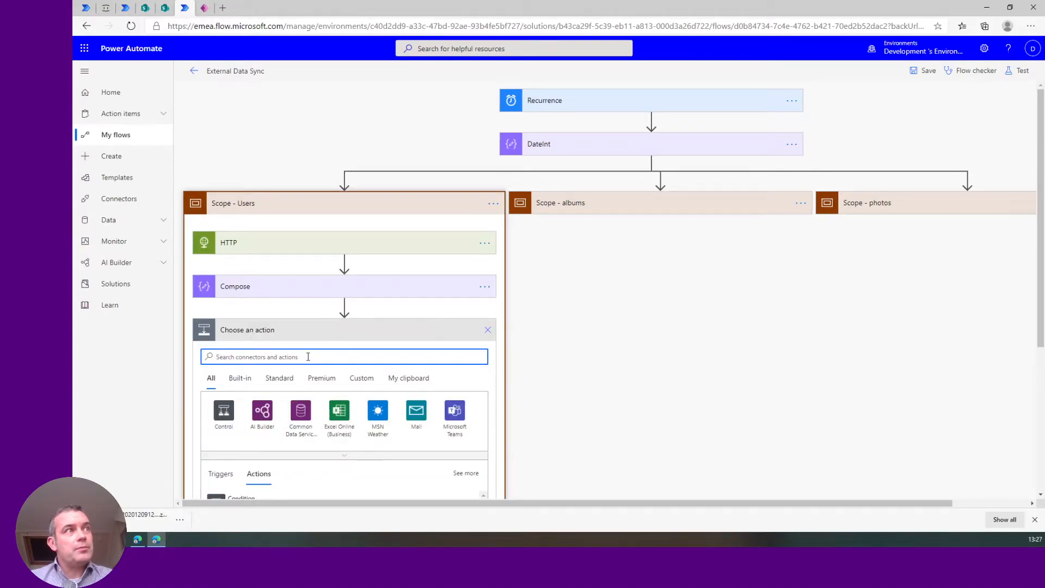
{"action": "type", "text": "parse"}
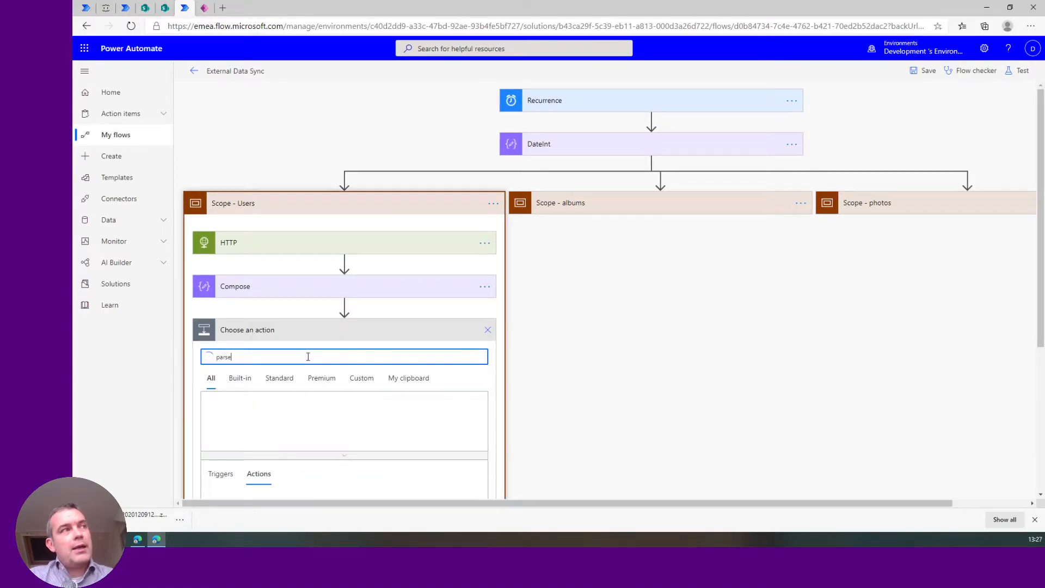
{"action": "scroll", "coordinate": [264, 389], "scroll_direction": "down", "scroll_amount": 4}
{"action": "left_click", "coordinate": [234, 297]}
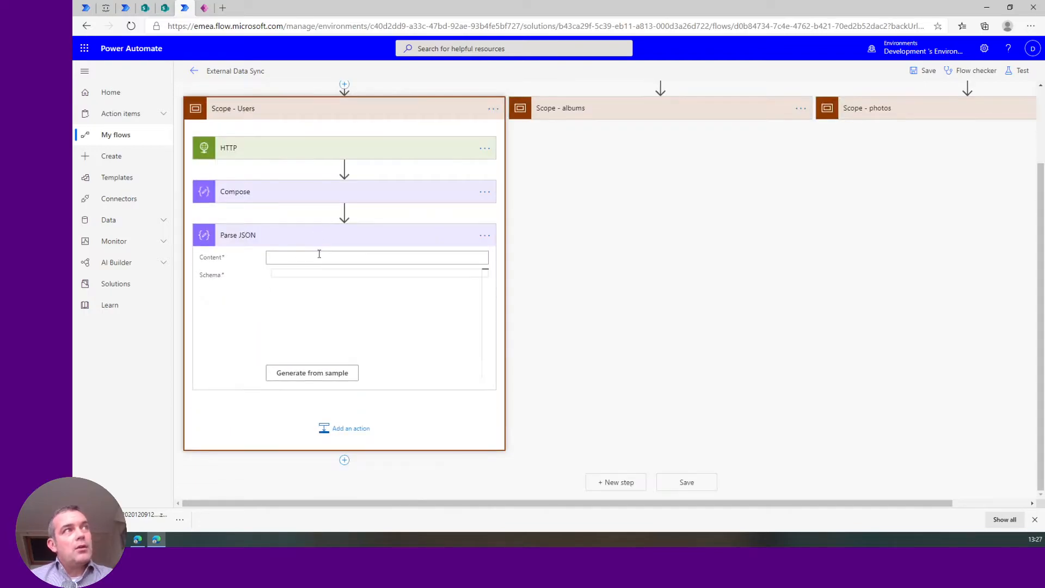
Step: Set the Parse JSON content to the HTTP Body and enter {} as a placeholder schema
{"action": "left_click", "coordinate": [314, 260]}
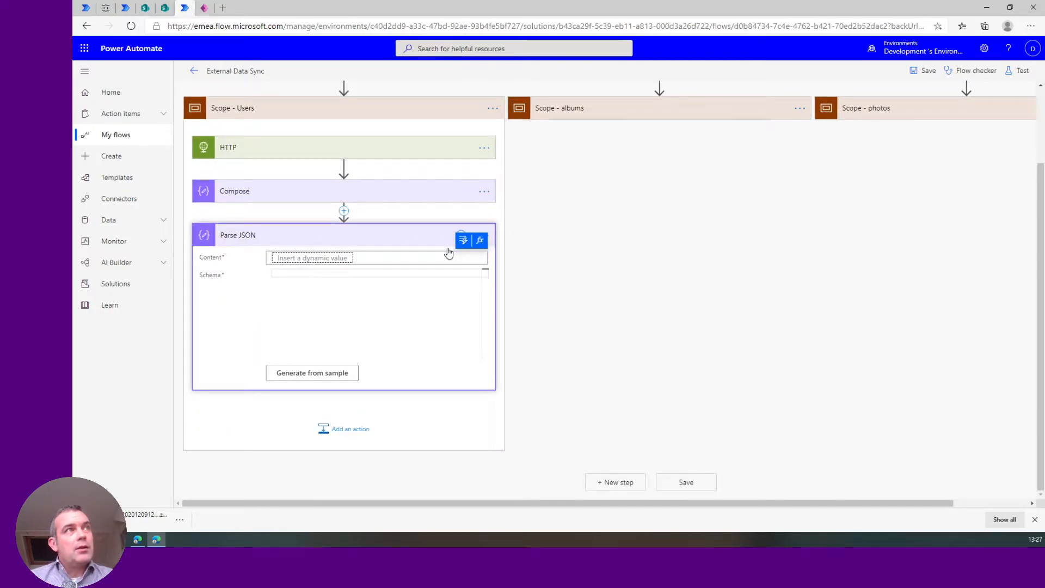
{"action": "left_click", "coordinate": [462, 240]}
{"action": "left_click", "coordinate": [264, 452]}
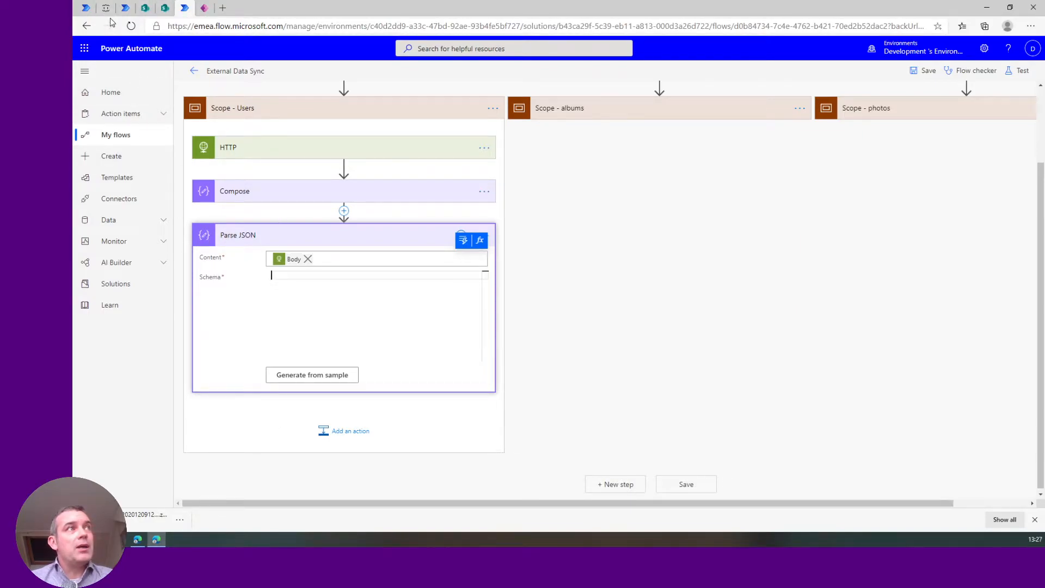
{"action": "type", "text": "{}"}
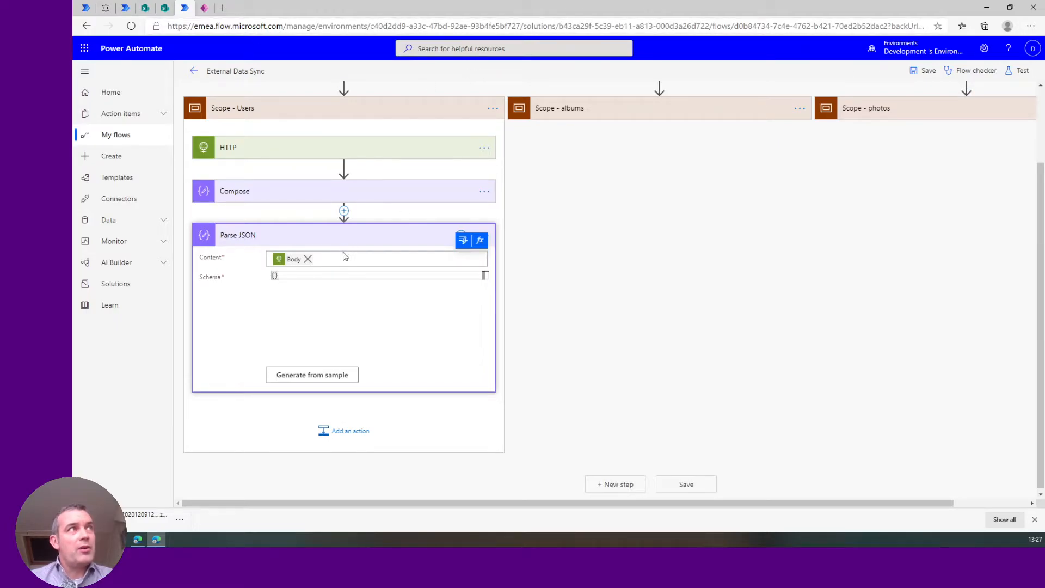
Step: Copy all the JSON from the jsonplaceholder.typicode.com/users page and generate the Parse JSON schema from it as the sample payload
{"action": "left_click", "coordinate": [109, 10]}
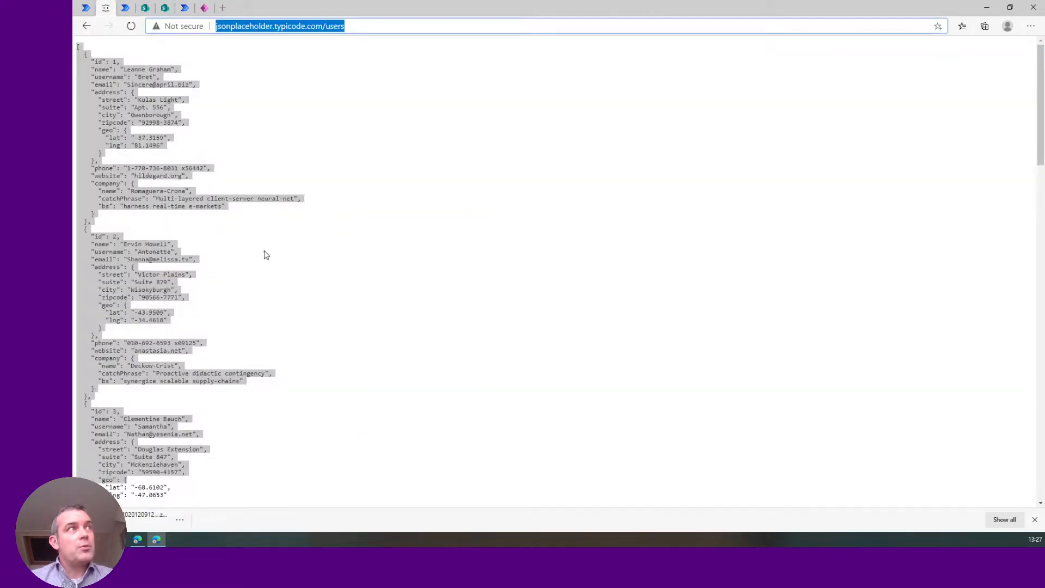
{"action": "left_click", "coordinate": [244, 275]}
{"action": "key", "text": "ctrl+a"}
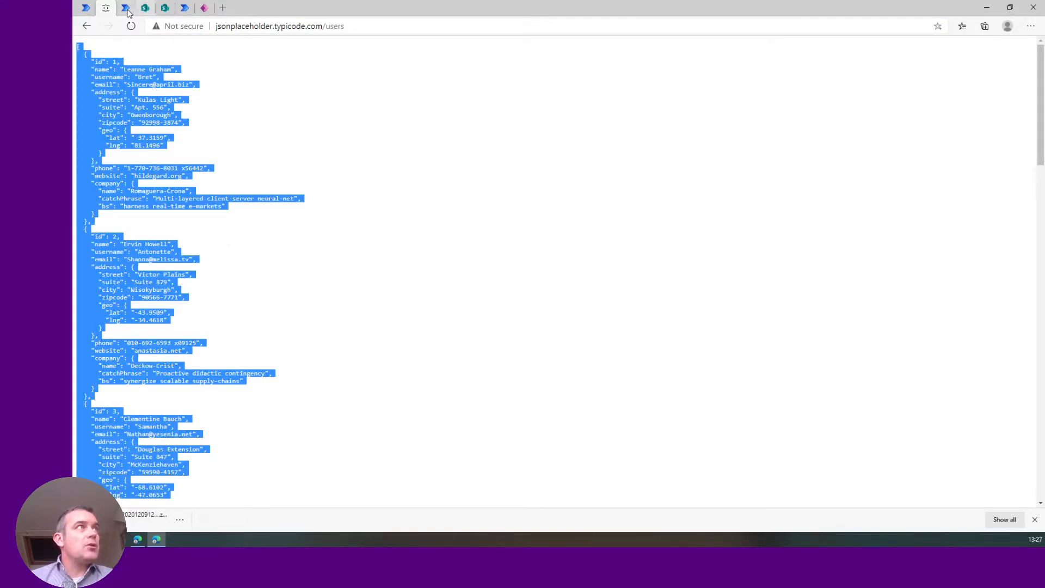
{"action": "left_click", "coordinate": [183, 10]}
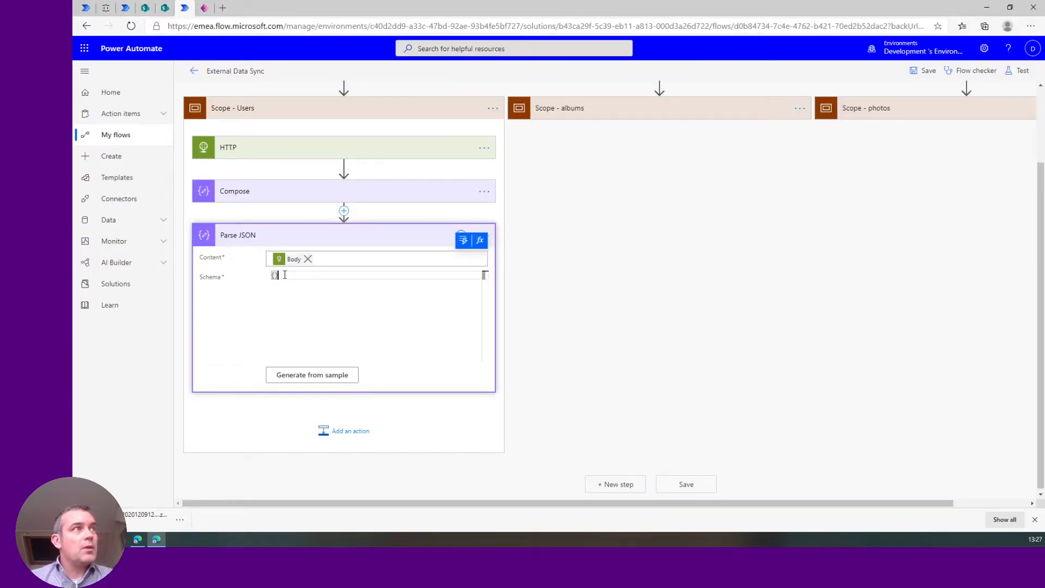
{"action": "left_click", "coordinate": [312, 374]}
{"action": "key", "text": "ctrl+v"}
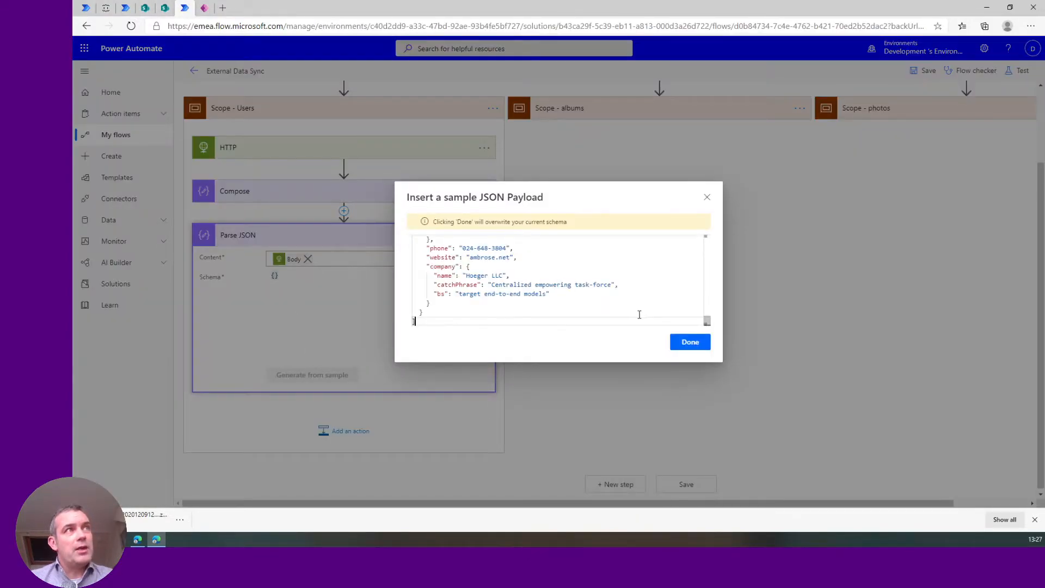
{"action": "left_click", "coordinate": [701, 344]}
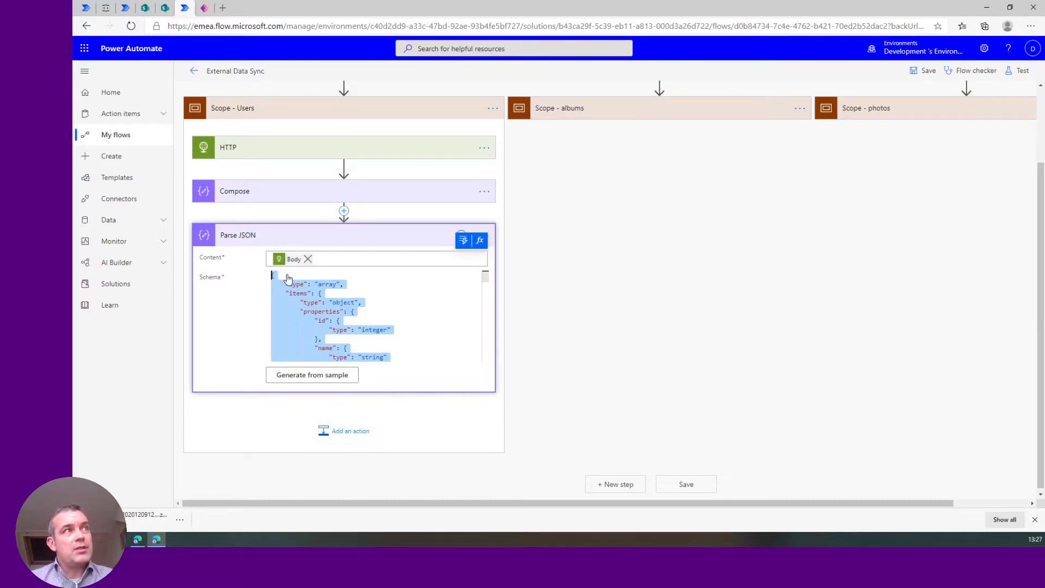
Step: Add a Select action after Parse JSON in Scope - Users, with the Parse JSON Body as its From source
{"action": "left_click", "coordinate": [343, 435]}
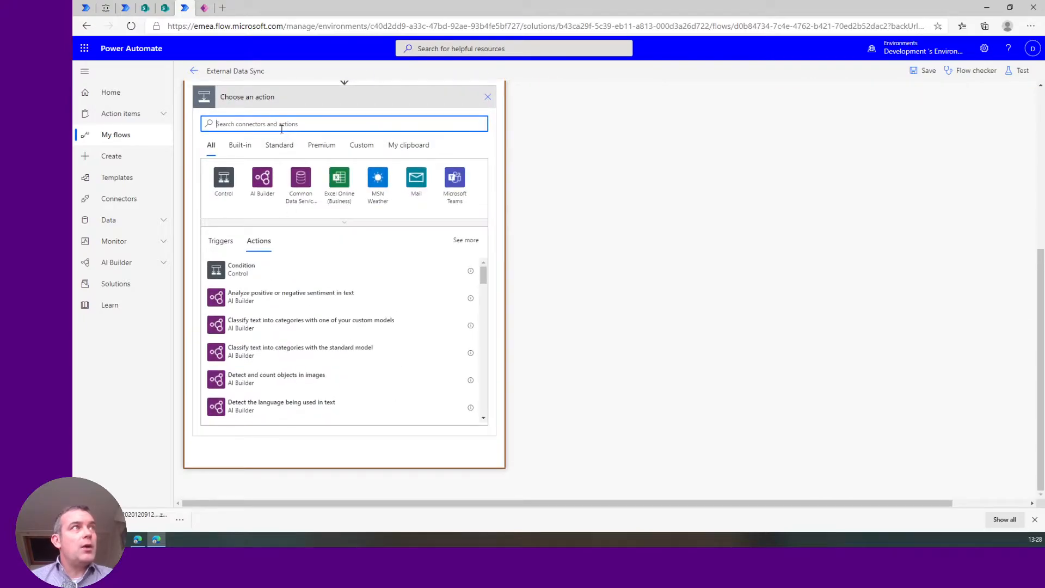
{"action": "type", "text": "select"}
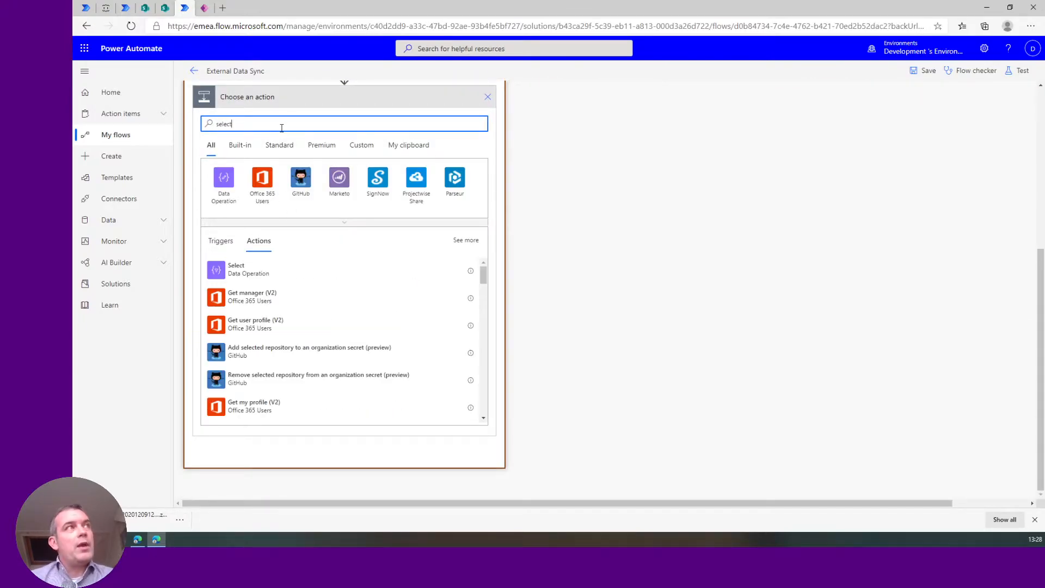
{"action": "left_click", "coordinate": [217, 272]}
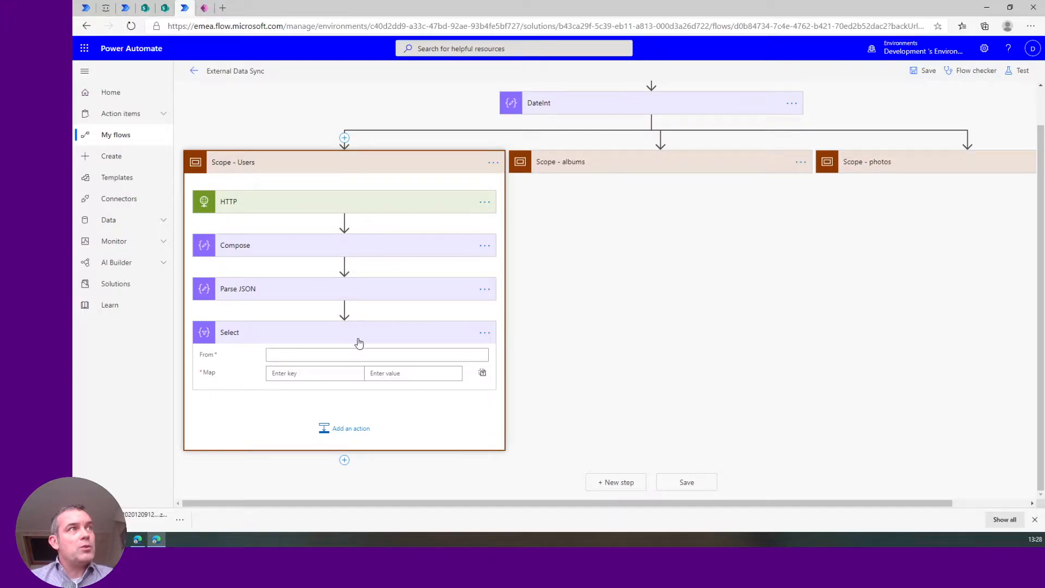
{"action": "left_click", "coordinate": [467, 339]}
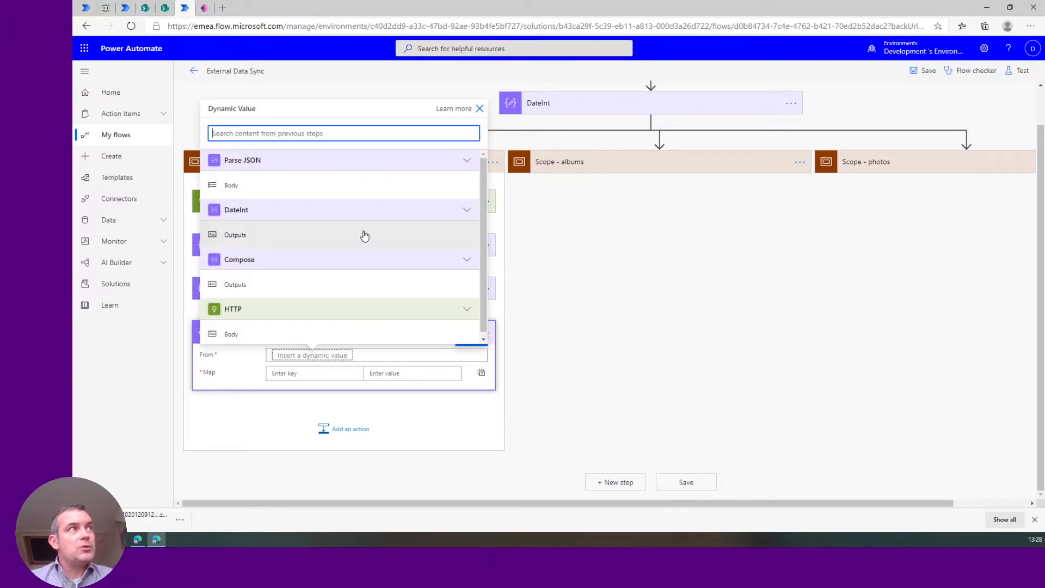
{"action": "left_click", "coordinate": [297, 212]}
Step: Map the keys id and name in the Select action to the Parse JSON id and name values
{"action": "left_click", "coordinate": [379, 371]}
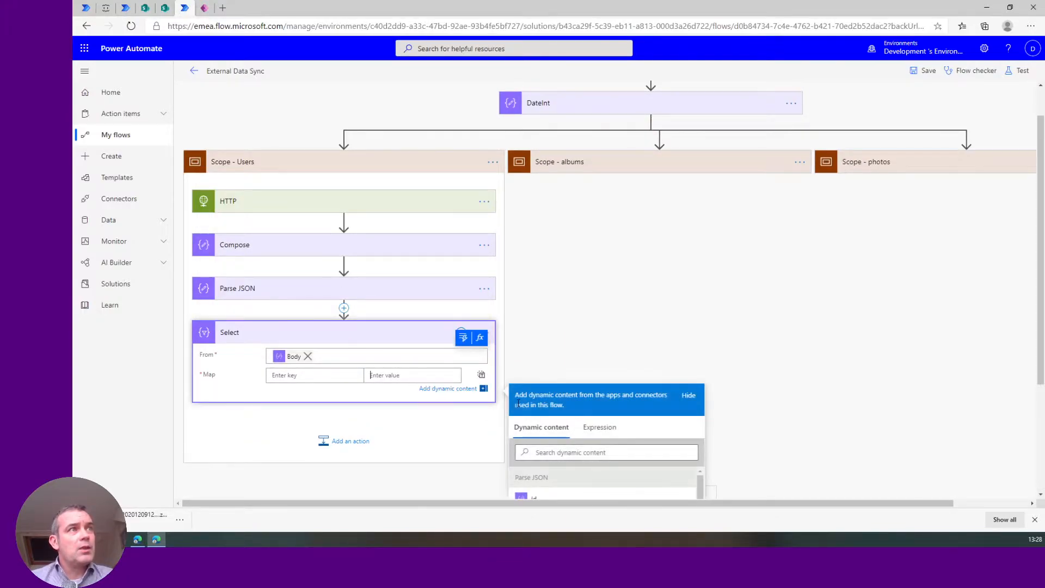
{"action": "scroll", "coordinate": [626, 462], "scroll_direction": "down", "scroll_amount": 3}
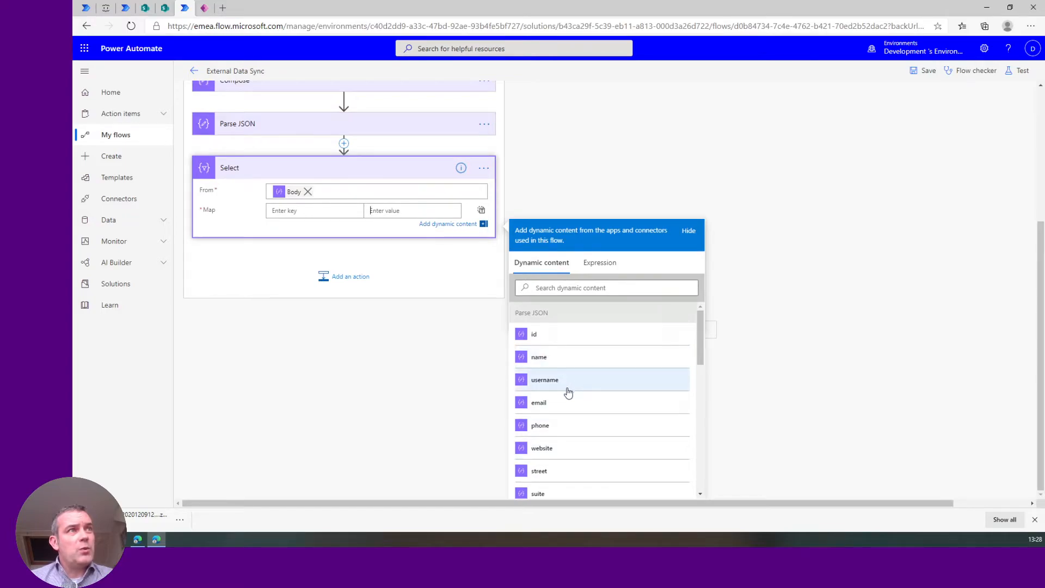
{"action": "left_click", "coordinate": [534, 335]}
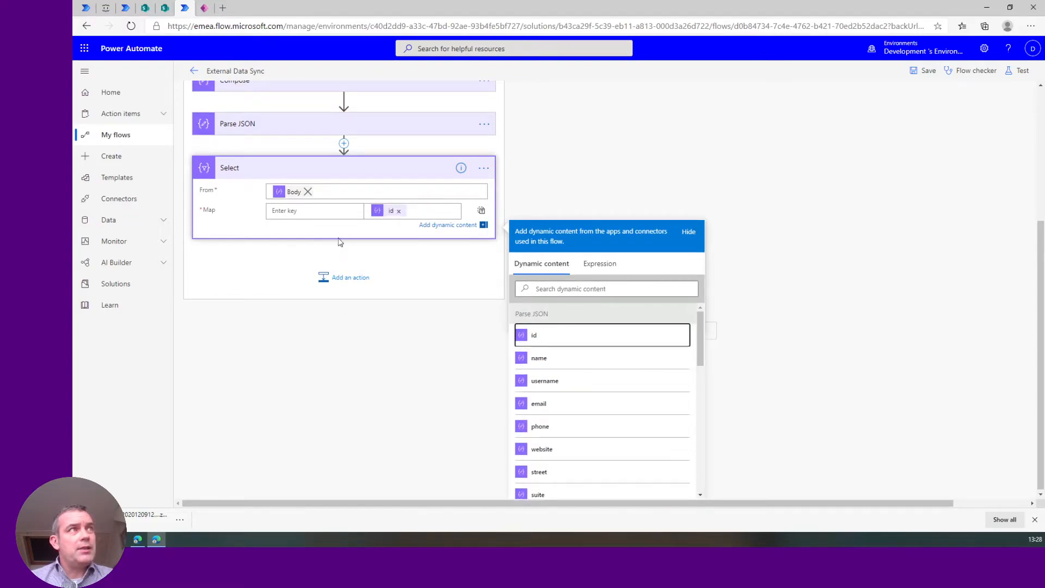
{"action": "left_click", "coordinate": [327, 211]}
{"action": "type", "text": "id"}
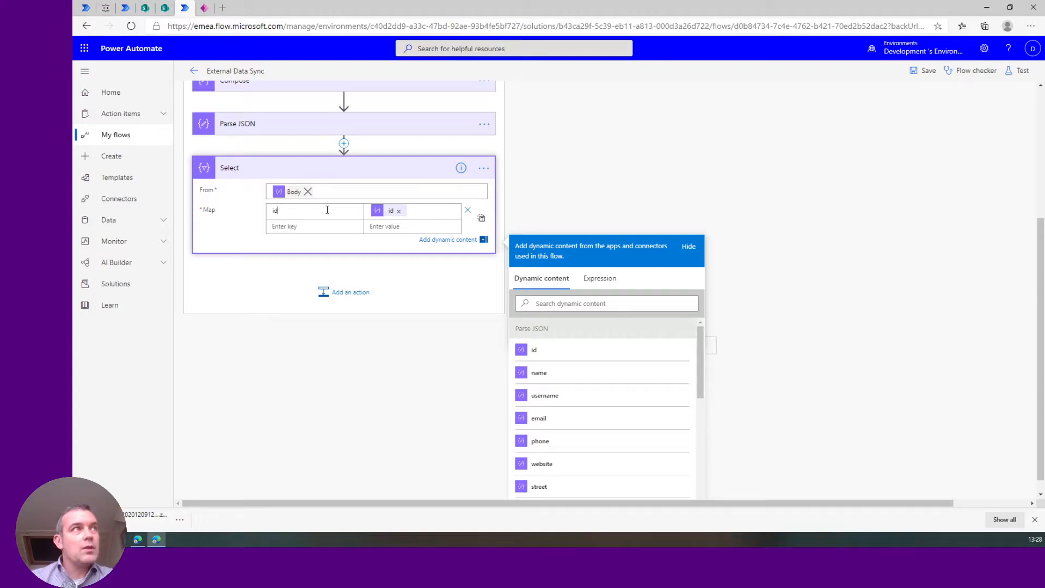
{"action": "left_click", "coordinate": [547, 375]}
{"action": "left_click", "coordinate": [301, 226]}
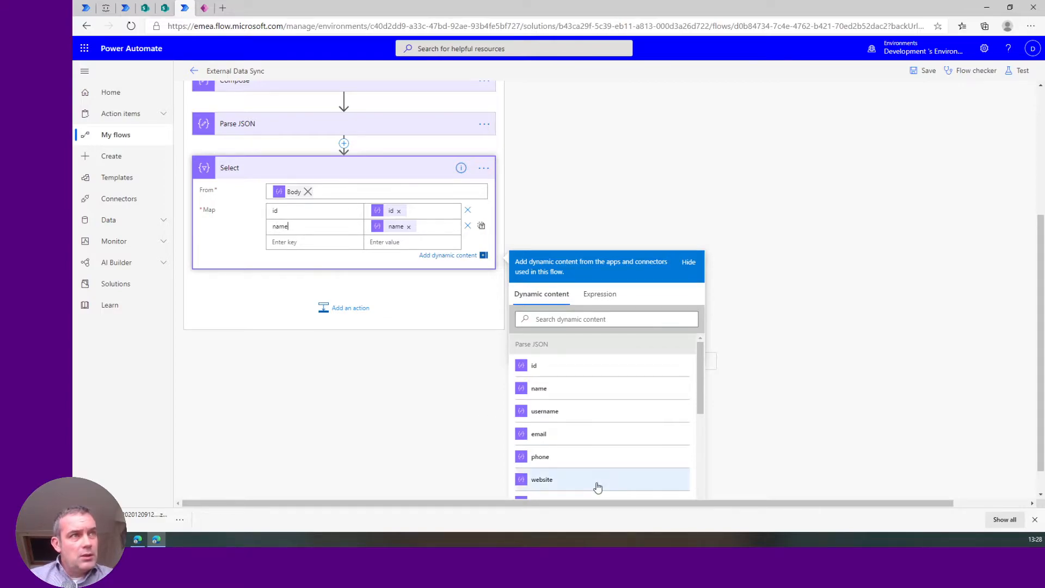
Step: Add an email key to the Select map with the Parse JSON email value
{"action": "scroll", "coordinate": [596, 486], "scroll_direction": "down", "scroll_amount": 3}
{"action": "scroll", "coordinate": [597, 486], "scroll_direction": "down", "scroll_amount": 2}
{"action": "scroll", "coordinate": [594, 479], "scroll_direction": "up", "scroll_amount": 5}
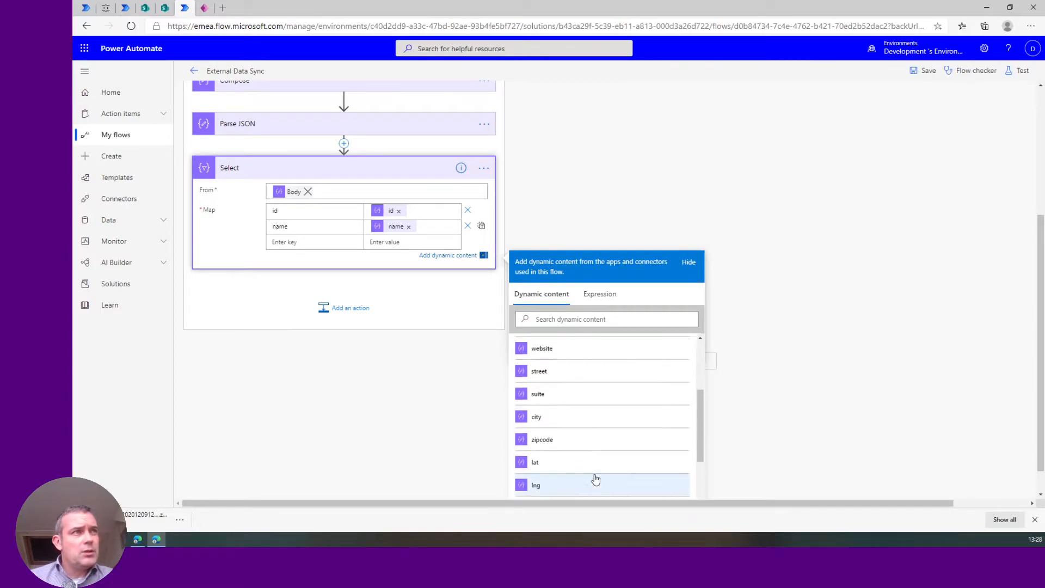
{"action": "left_click", "coordinate": [394, 241]}
{"action": "left_click", "coordinate": [560, 405]}
{"action": "left_click", "coordinate": [294, 241]}
{"action": "type", "text": "email"}
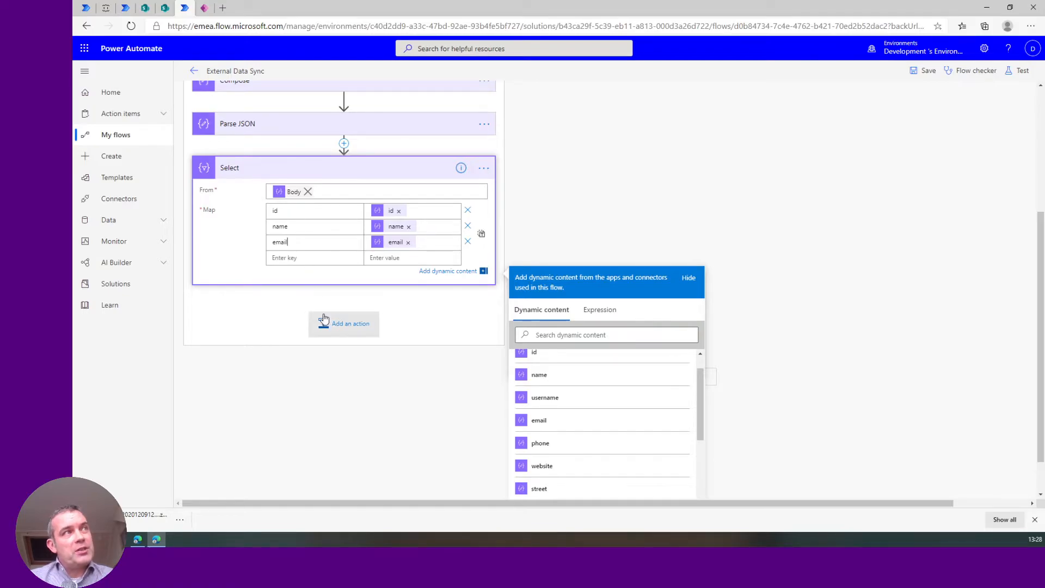
Step: Add a Create CSV table action after Select, with the Select Output as its From source
{"action": "left_click", "coordinate": [346, 324]}
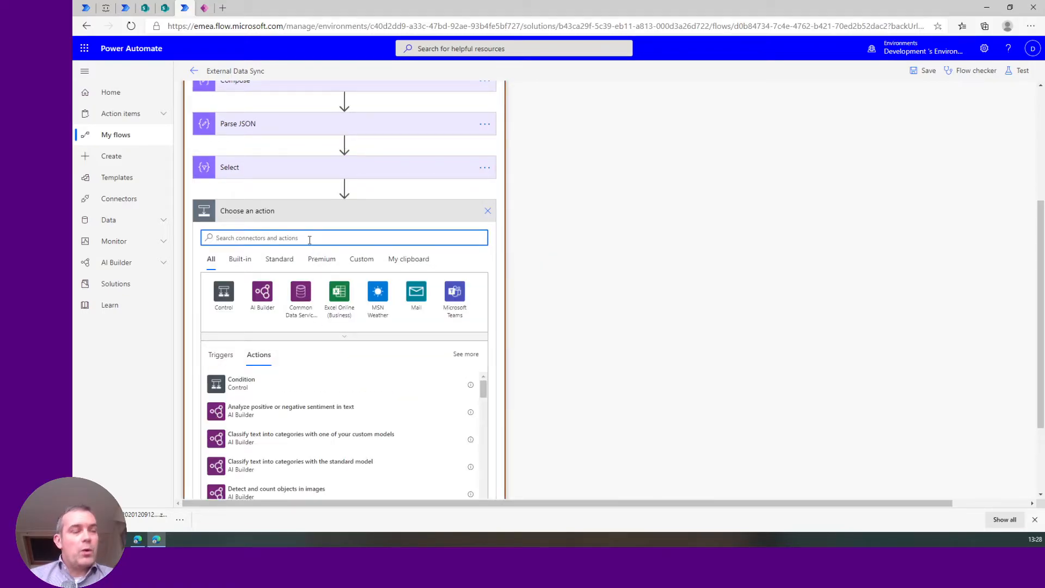
{"action": "type", "text": "csv"}
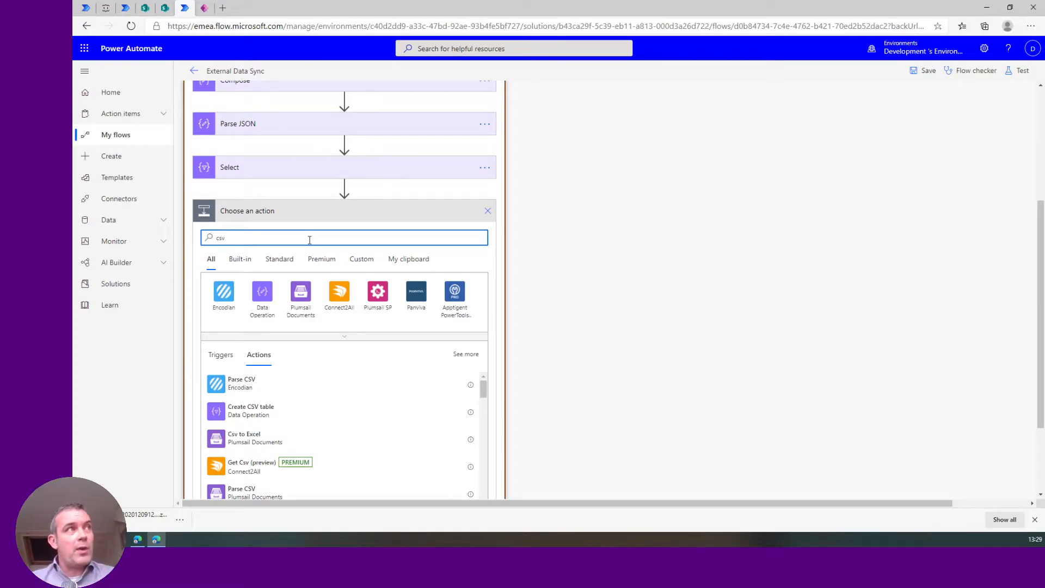
{"action": "left_click", "coordinate": [255, 406]}
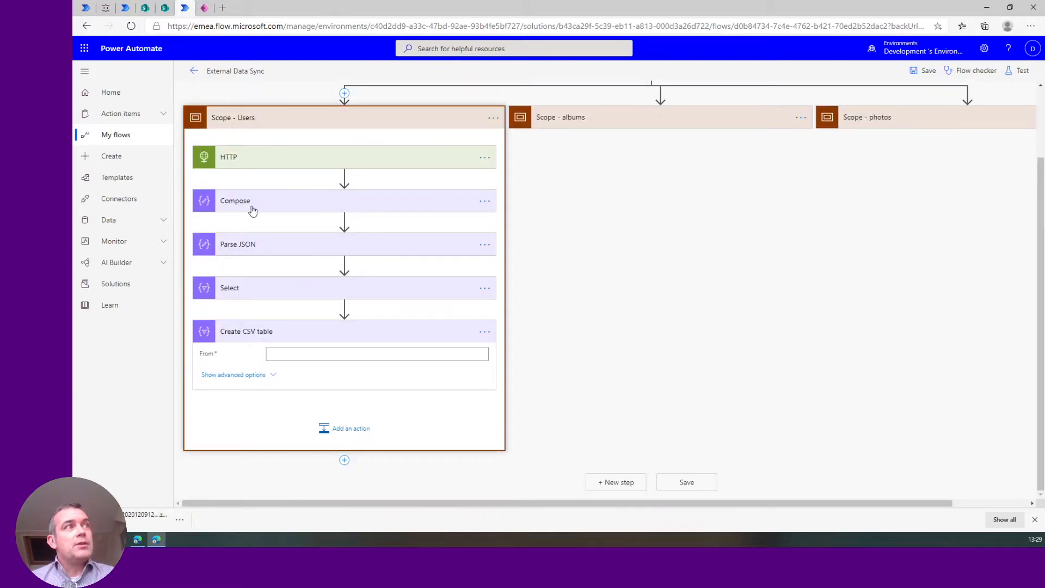
{"action": "left_click", "coordinate": [296, 352]}
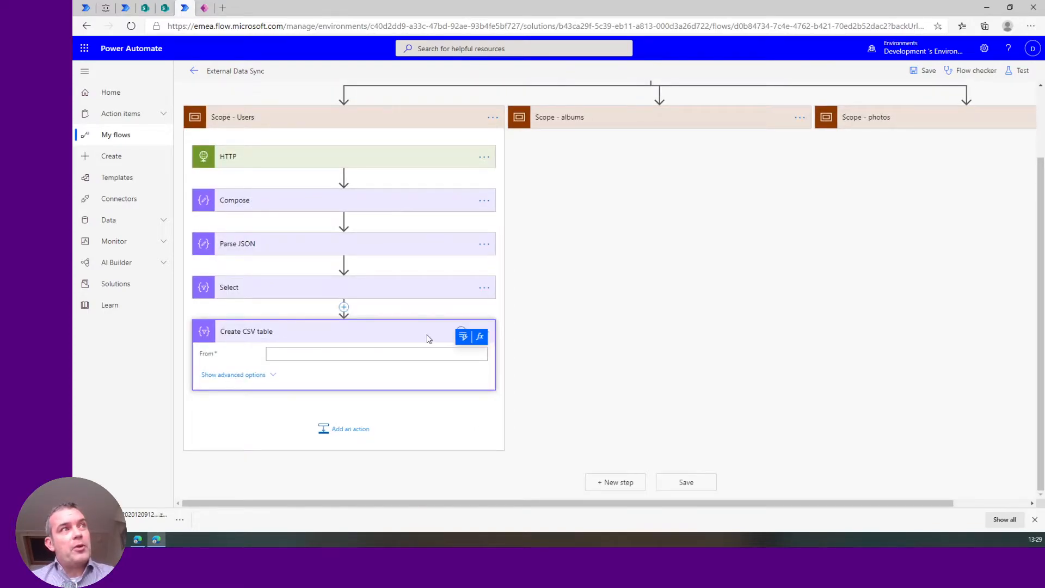
{"action": "left_click", "coordinate": [462, 338]}
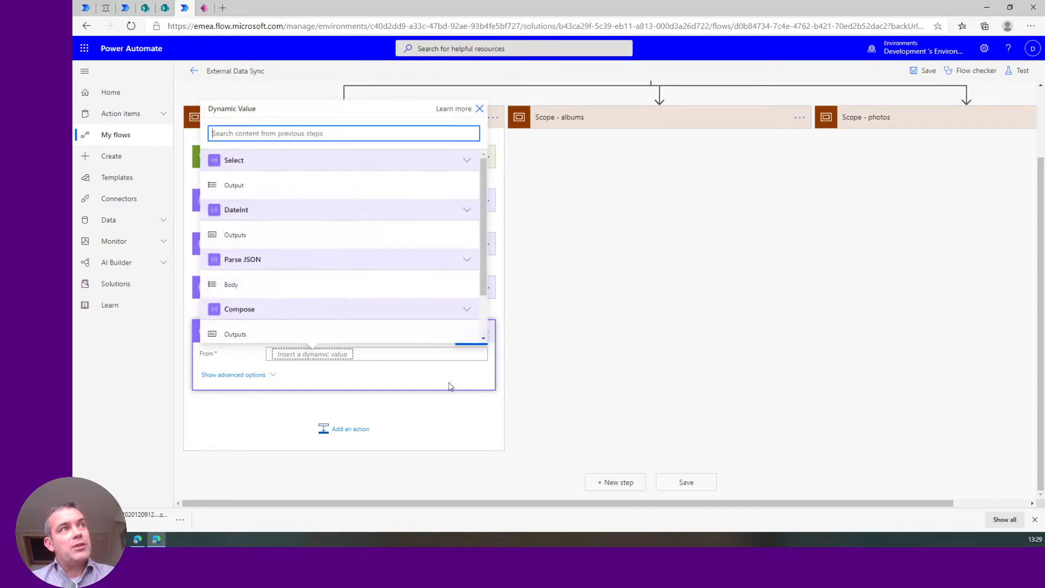
{"action": "left_click", "coordinate": [274, 183]}
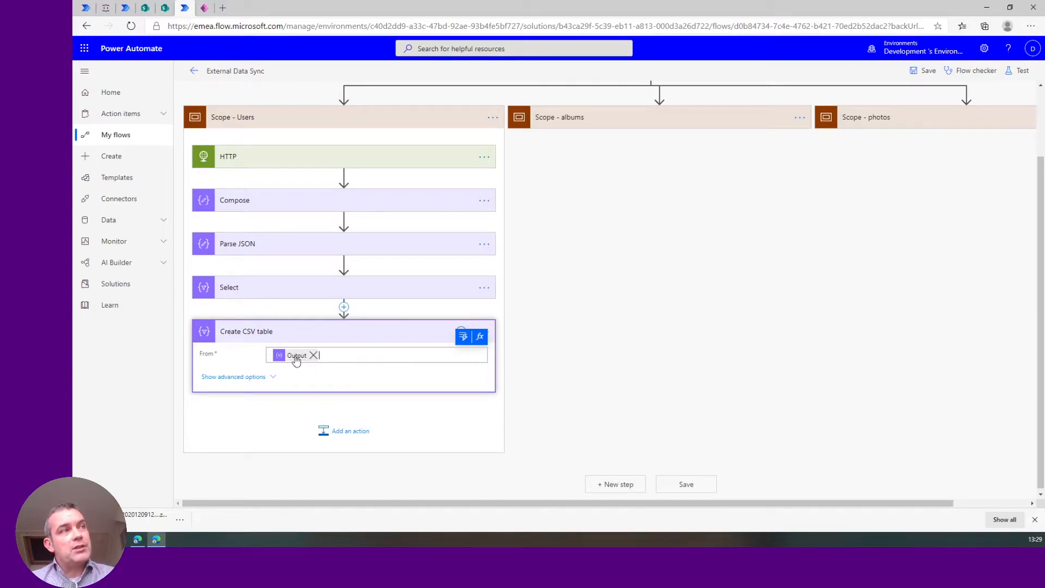
Step: Add a SharePoint Create item action after Create CSV table in Scope - Users
{"action": "left_click", "coordinate": [336, 431]}
{"action": "type", "text": "s"}
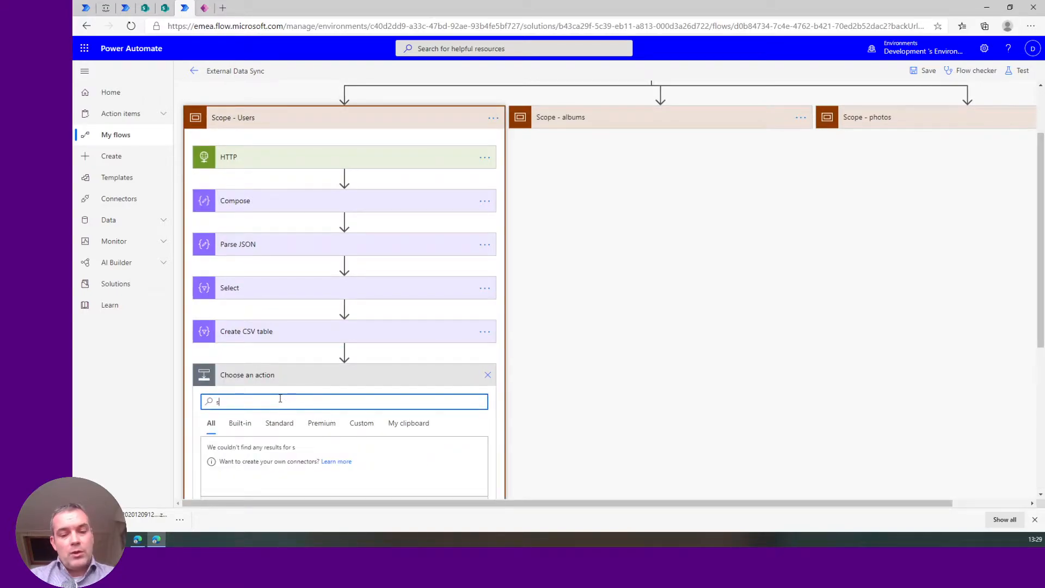
{"action": "type", "text": "harepoint"}
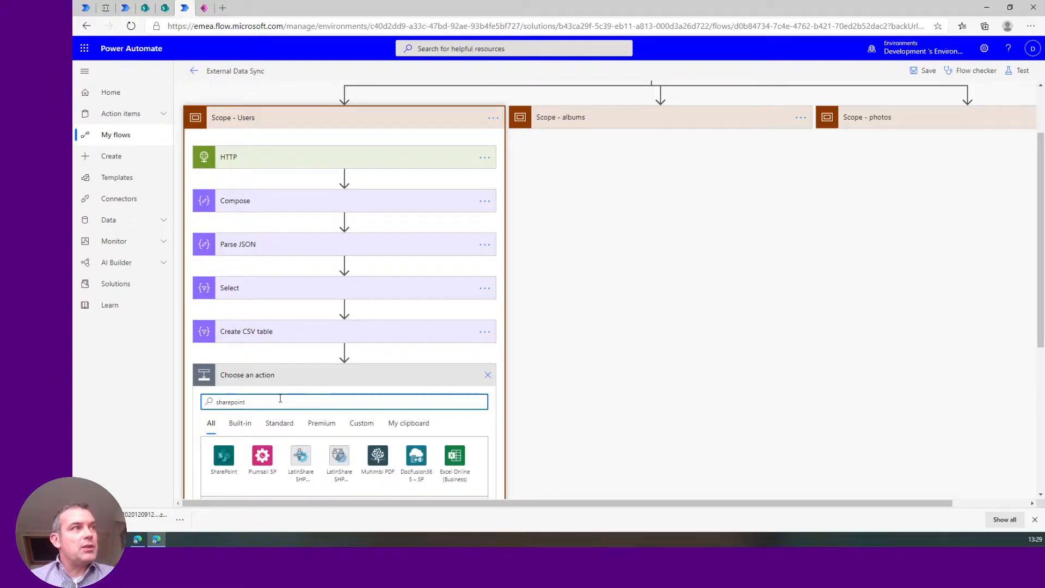
{"action": "scroll", "coordinate": [256, 353], "scroll_direction": "down", "scroll_amount": 5}
{"action": "left_click", "coordinate": [224, 205]}
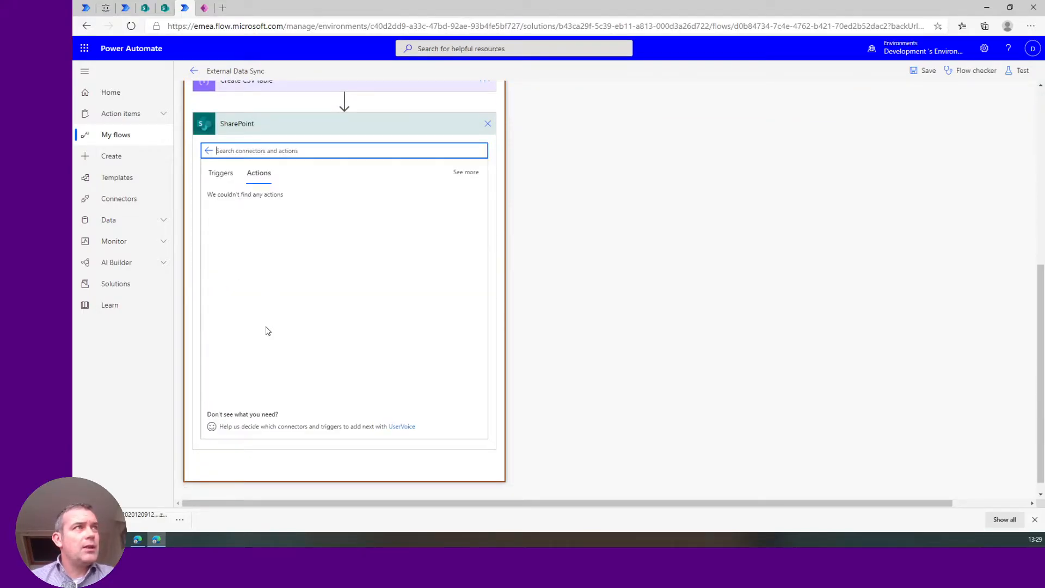
{"action": "type", "text": "cre"}
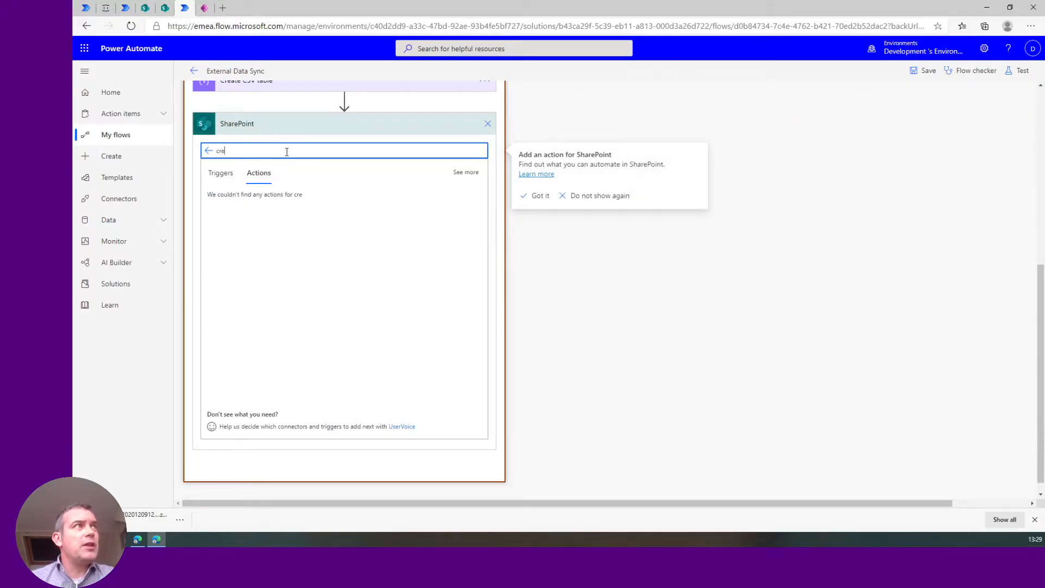
{"action": "type", "text": "at"}
{"action": "left_click", "coordinate": [250, 204]}
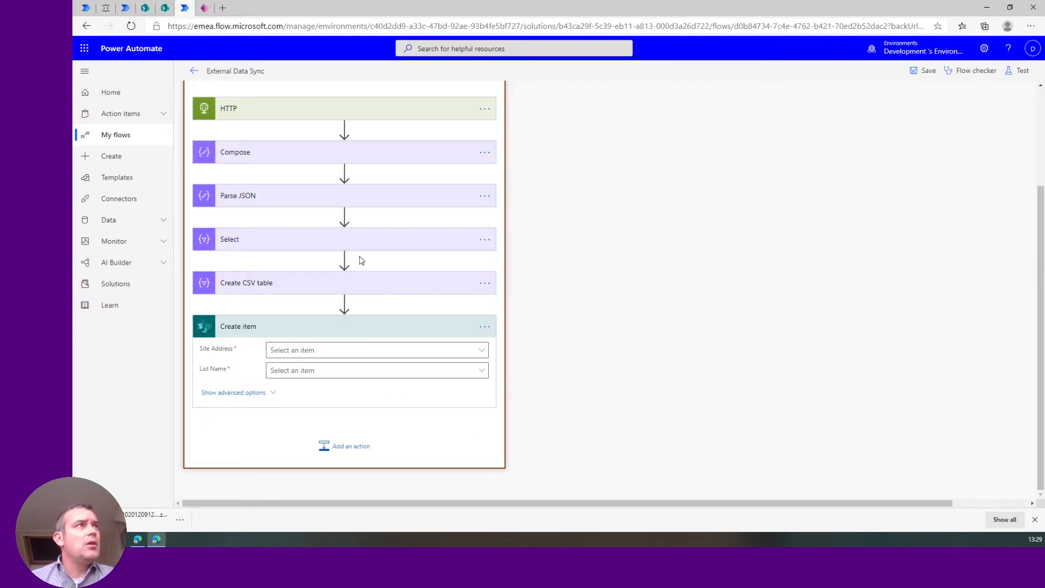
Step: Point Create item to the Learn Power Apps site and the ExternalData list, and show its advanced options
{"action": "left_click", "coordinate": [332, 339]}
{"action": "left_click", "coordinate": [306, 340]}
{"action": "left_click", "coordinate": [305, 321]}
{"action": "left_click", "coordinate": [305, 353]}
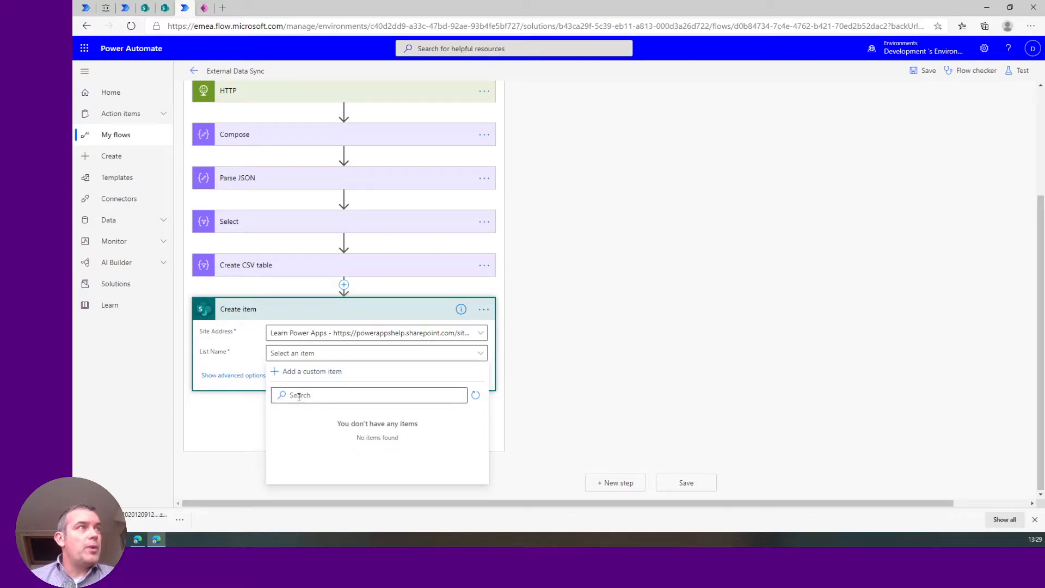
{"action": "left_click", "coordinate": [301, 457]}
{"action": "left_click", "coordinate": [267, 377]}
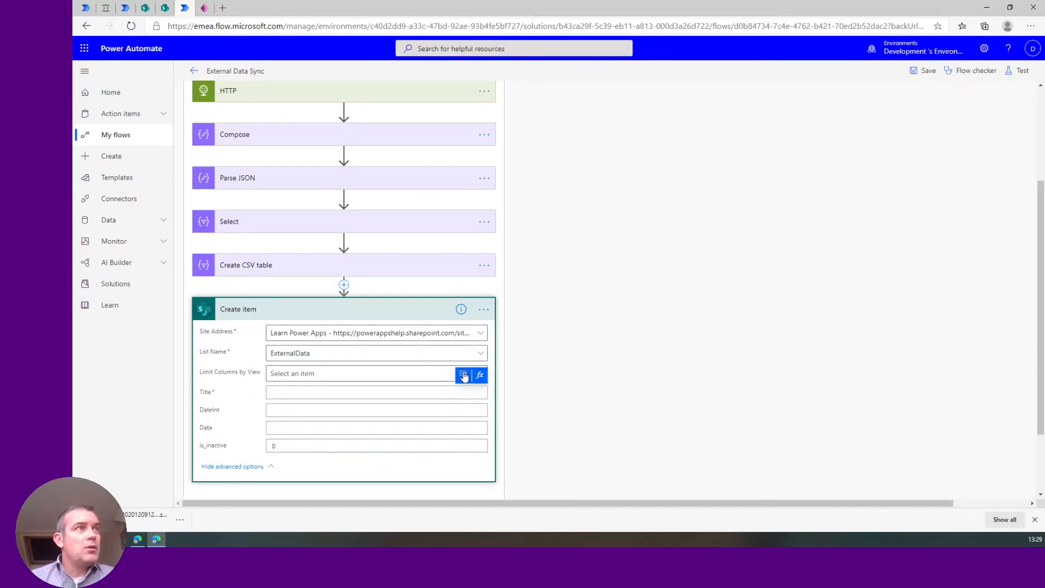
Step: Set the Create item's Title to users and its DateInt to the Outputs of the DateInt action
{"action": "left_click", "coordinate": [463, 375]}
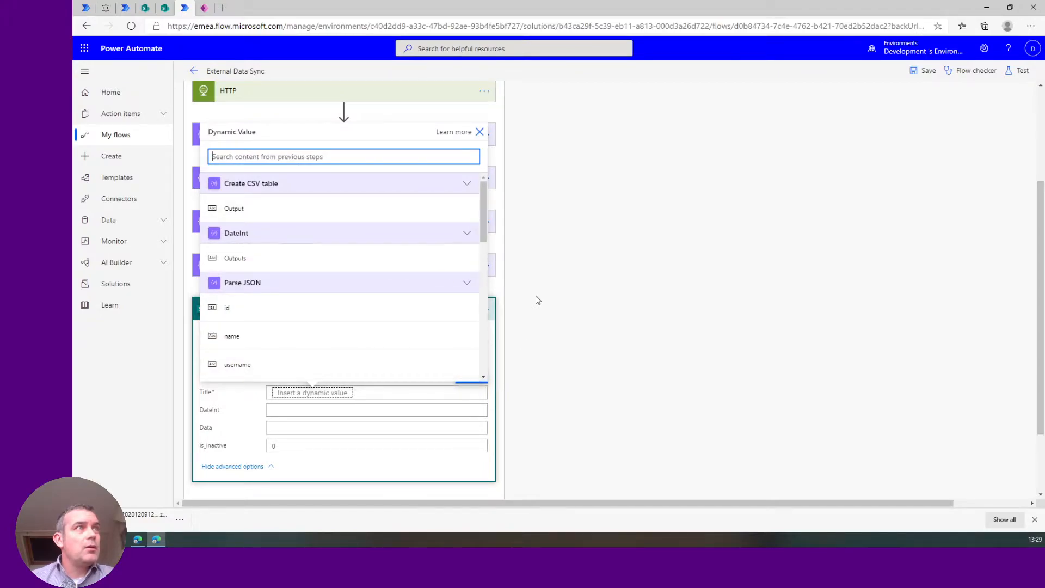
{"action": "left_click", "coordinate": [479, 132]}
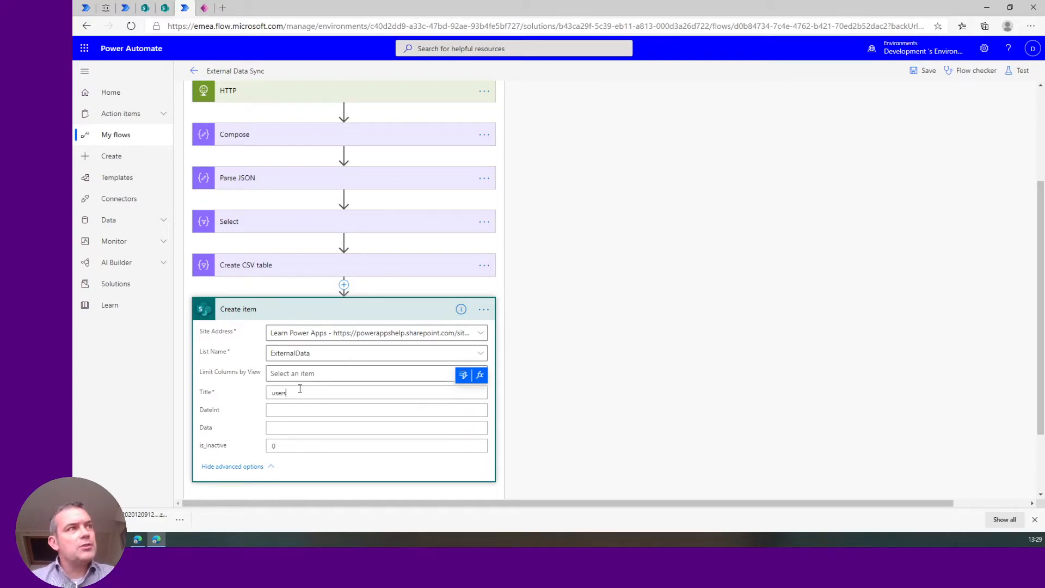
{"action": "left_click", "coordinate": [294, 409]}
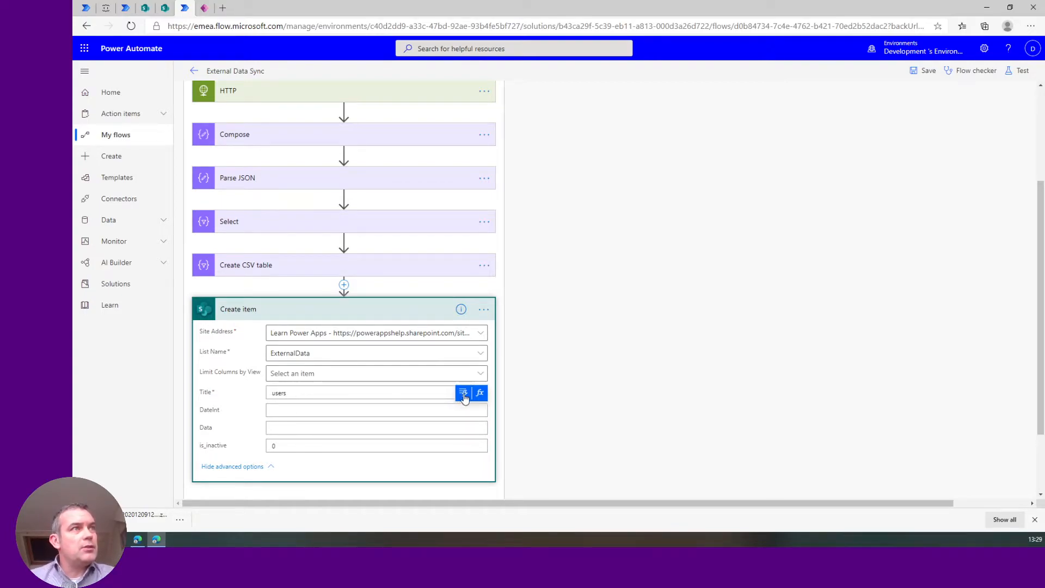
{"action": "left_click", "coordinate": [463, 393]}
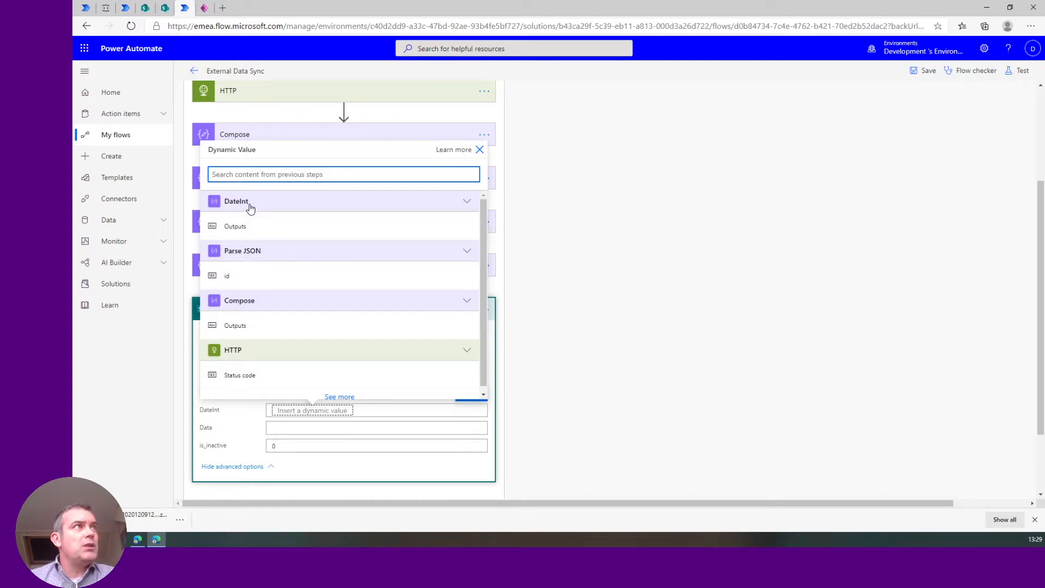
{"action": "left_click", "coordinate": [248, 227]}
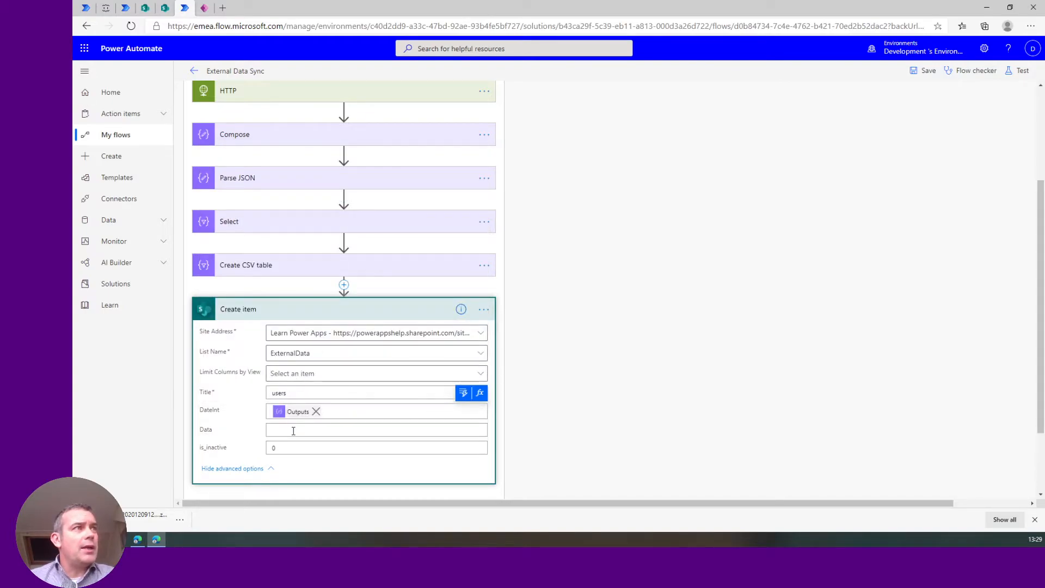
Step: Fill the Create item's Data field with the Create CSV table Output
{"action": "left_click", "coordinate": [291, 428]}
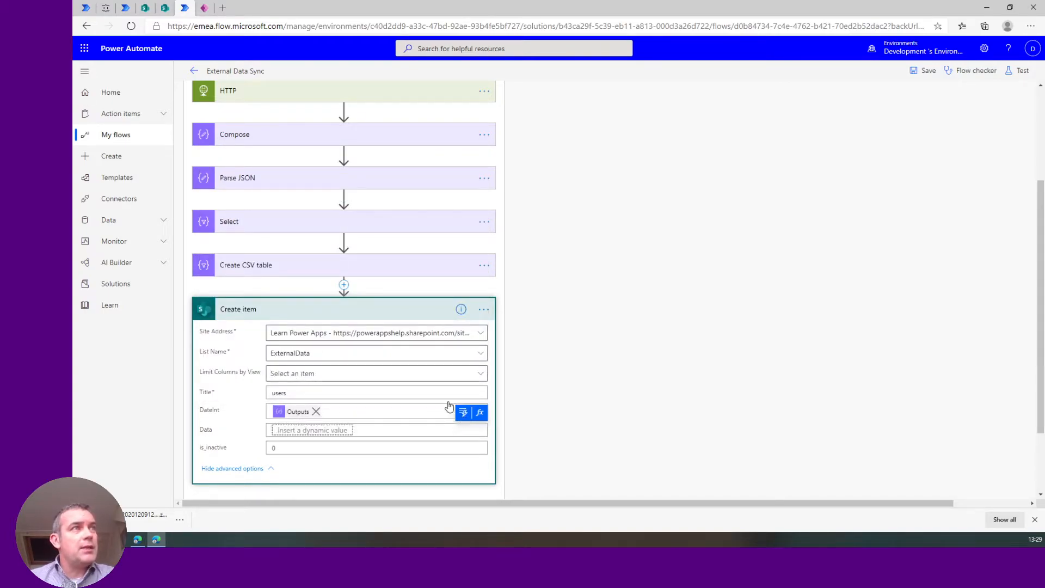
{"action": "left_click", "coordinate": [463, 413]}
{"action": "left_click", "coordinate": [264, 243]}
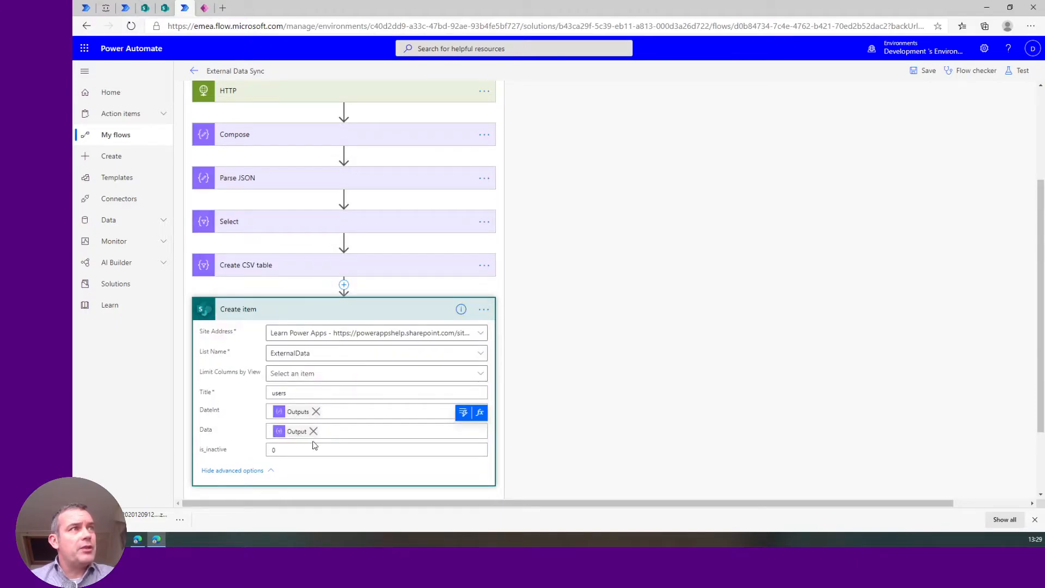
{"action": "left_click", "coordinate": [266, 449]}
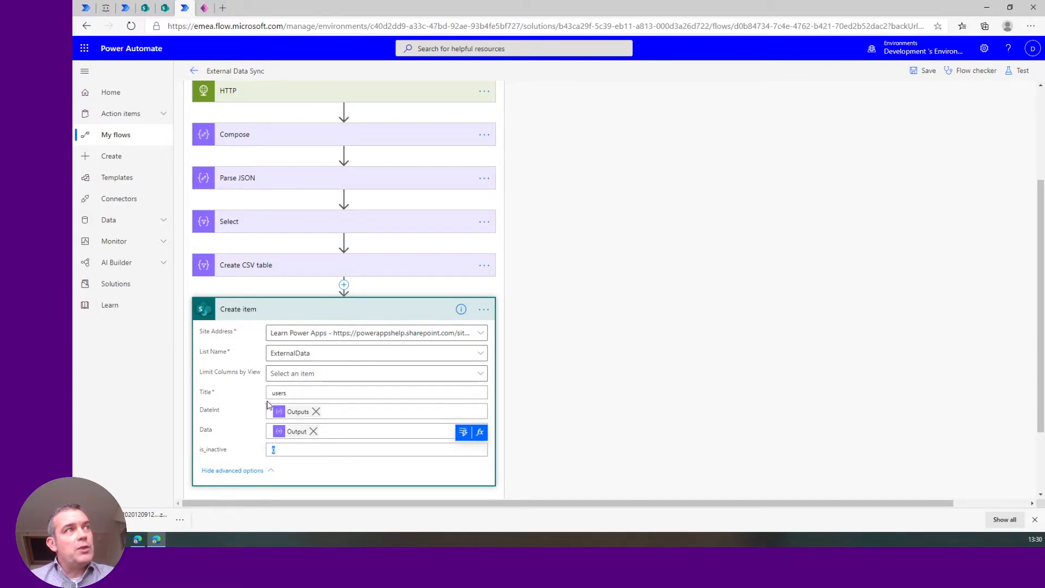
Step: Insert a SharePoint Get items action between Create CSV table and Create item
{"action": "left_click", "coordinate": [344, 286]}
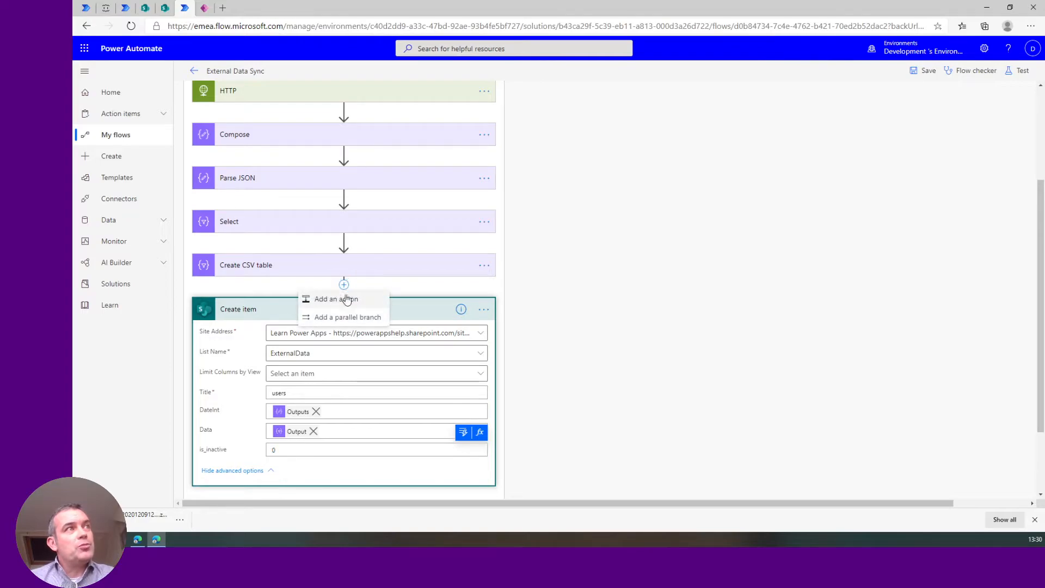
{"action": "left_click", "coordinate": [321, 298]}
{"action": "type", "text": "s"}
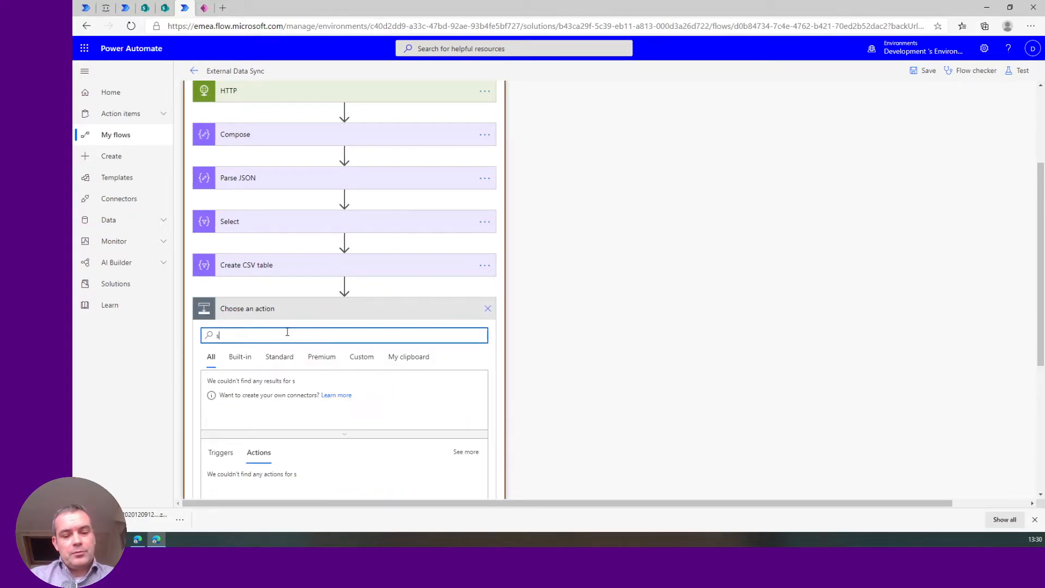
{"action": "type", "text": "harepoint"}
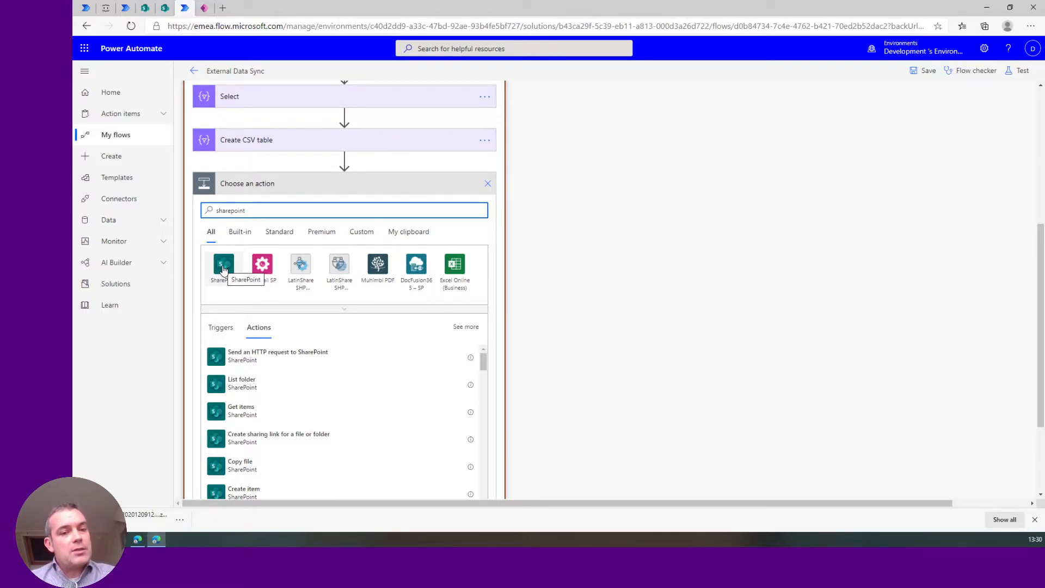
{"action": "left_click", "coordinate": [224, 266]}
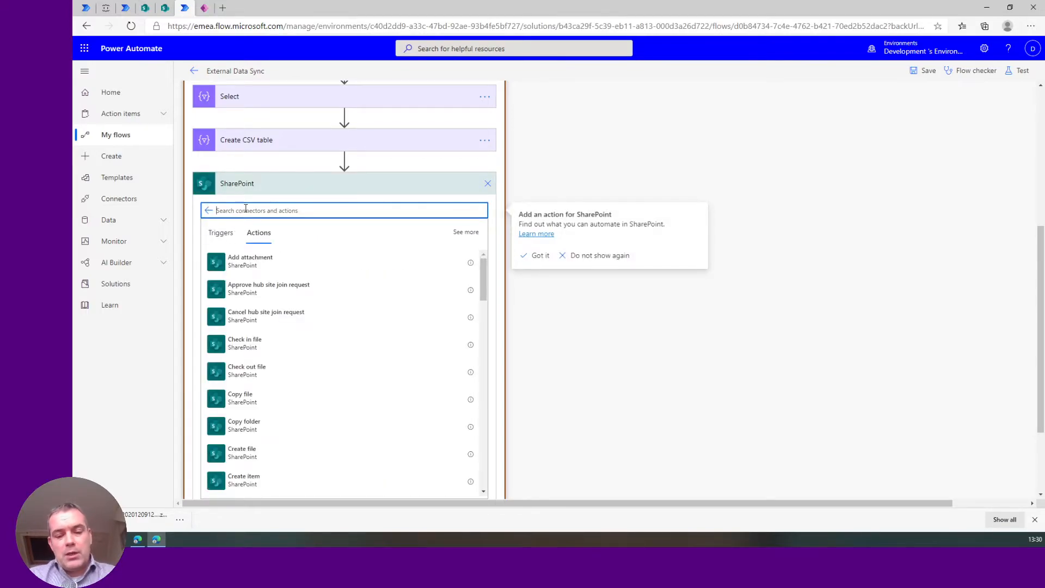
{"action": "type", "text": "get items"}
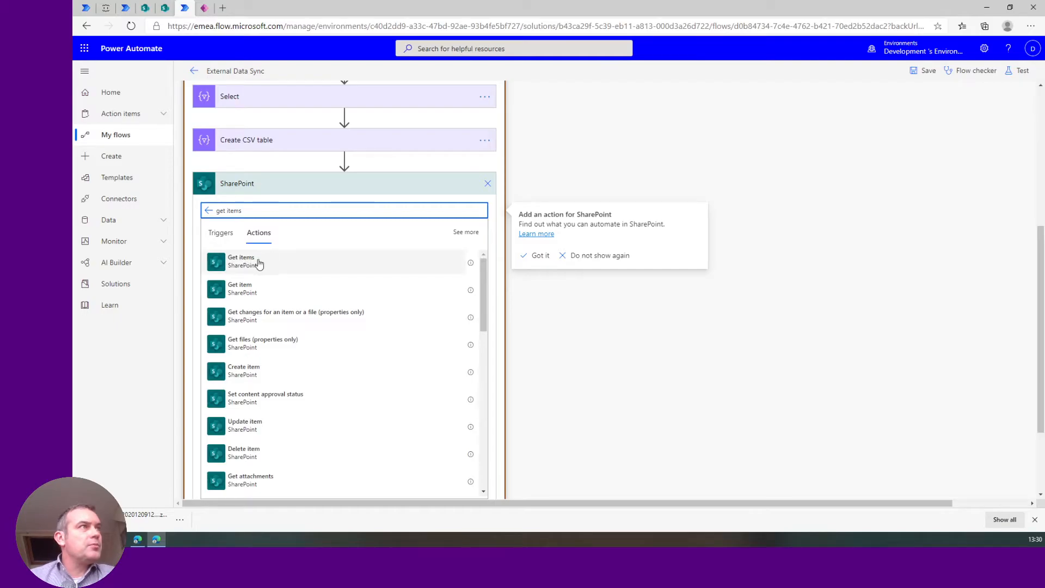
{"action": "left_click", "coordinate": [326, 264]}
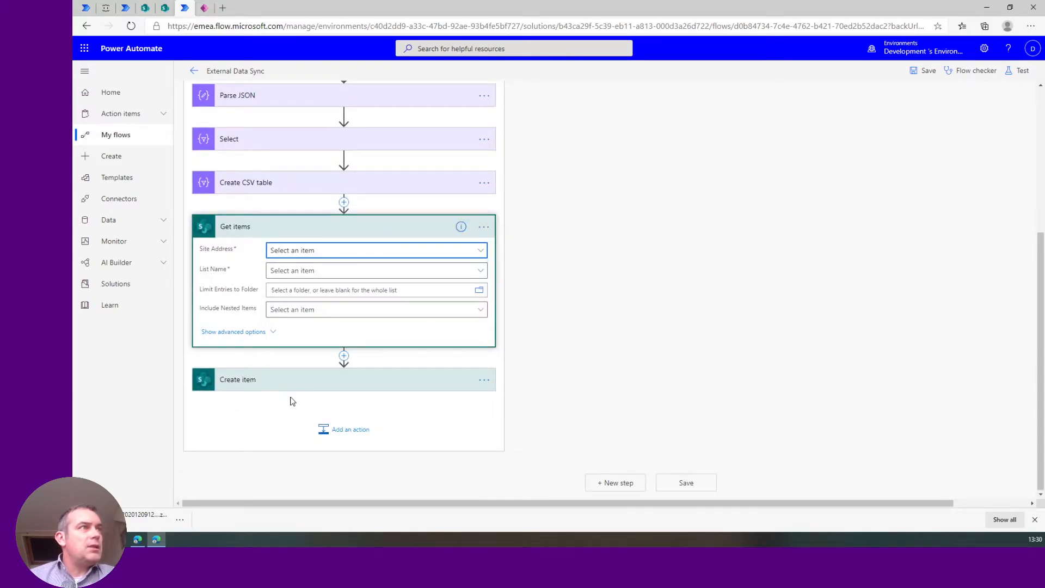
Step: Point Get items to the Learn Power Apps site and the ExternalData list
{"action": "left_click", "coordinate": [325, 252]}
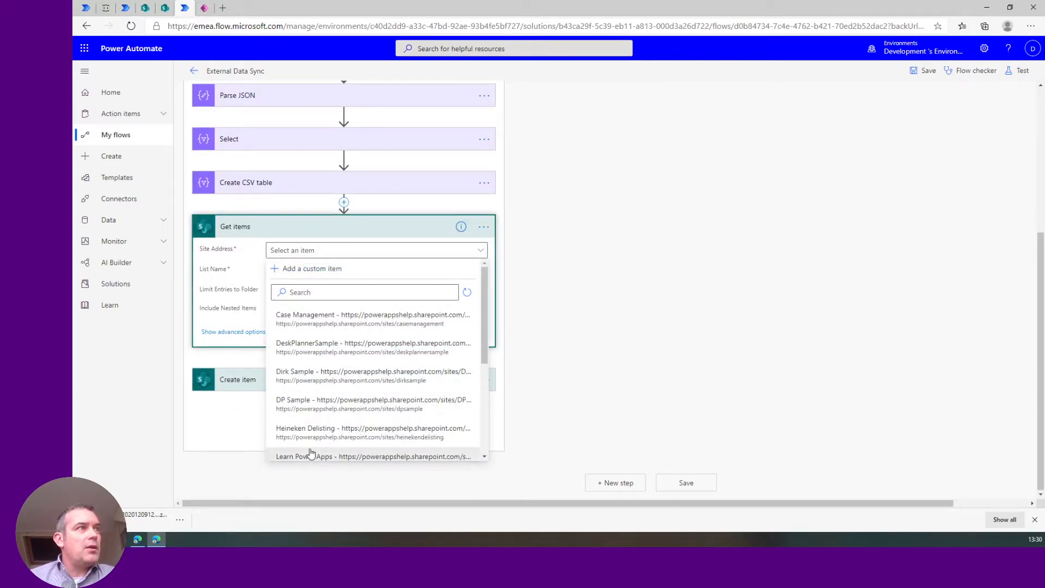
{"action": "left_click", "coordinate": [311, 451]}
{"action": "left_click", "coordinate": [309, 270]}
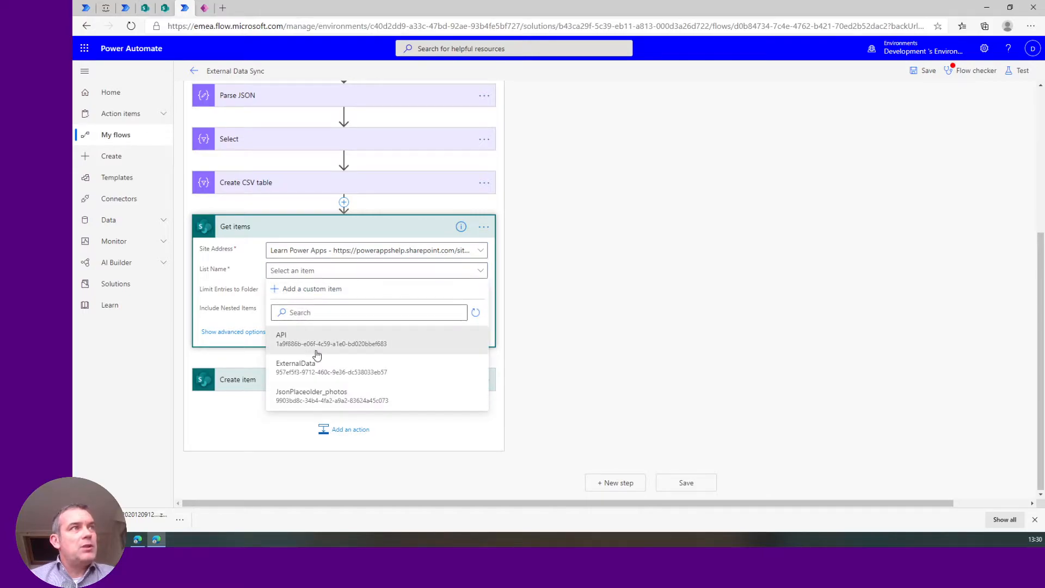
{"action": "left_click", "coordinate": [309, 374]}
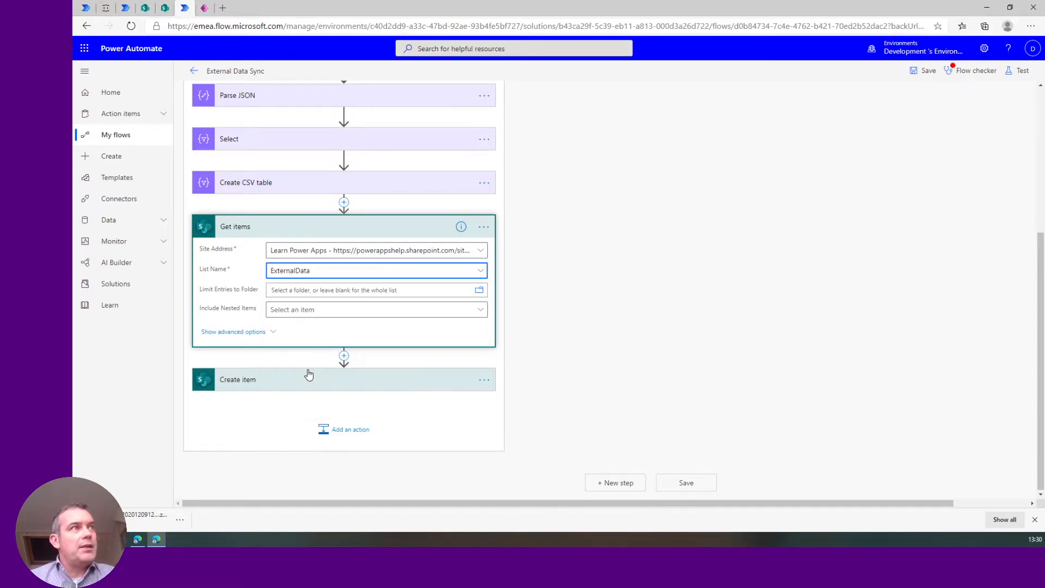
Step: Show the advanced options of Get items and add a filter query where is_inactive equals 0
{"action": "left_click", "coordinate": [258, 332]}
{"action": "left_click", "coordinate": [298, 229]}
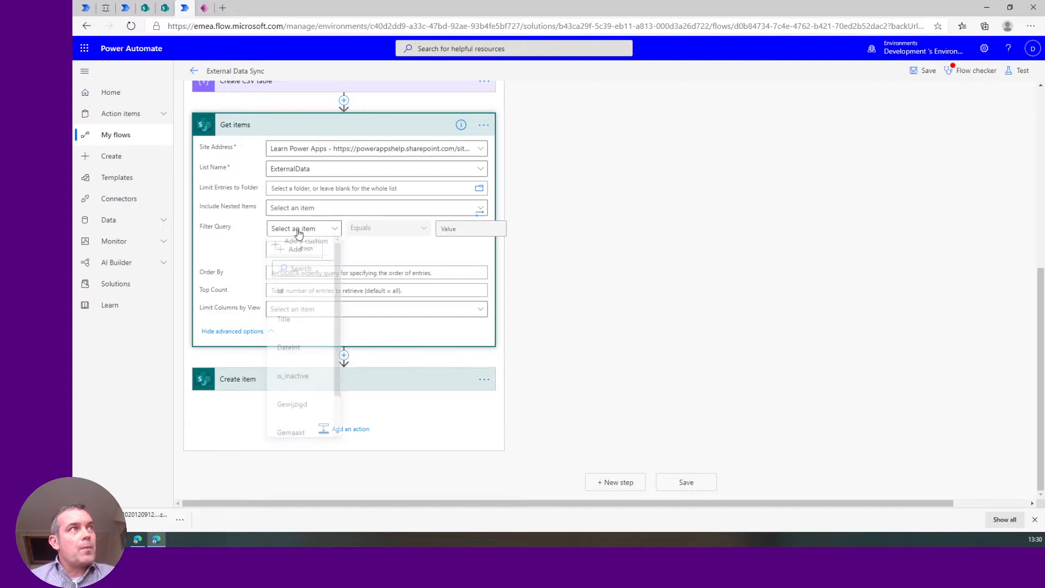
{"action": "left_click", "coordinate": [297, 379]}
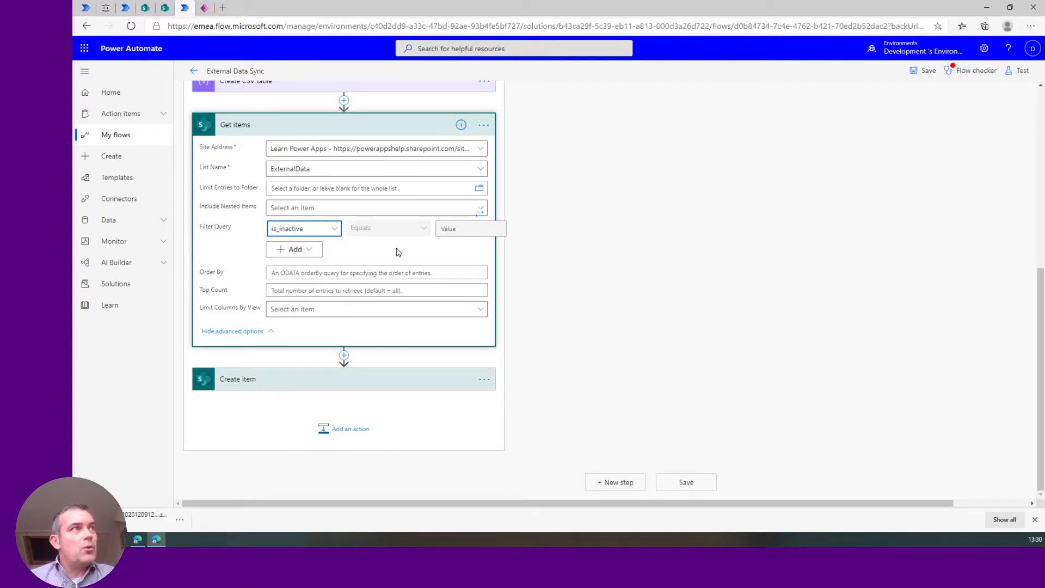
{"action": "left_click", "coordinate": [464, 228]}
{"action": "type", "text": "0"}
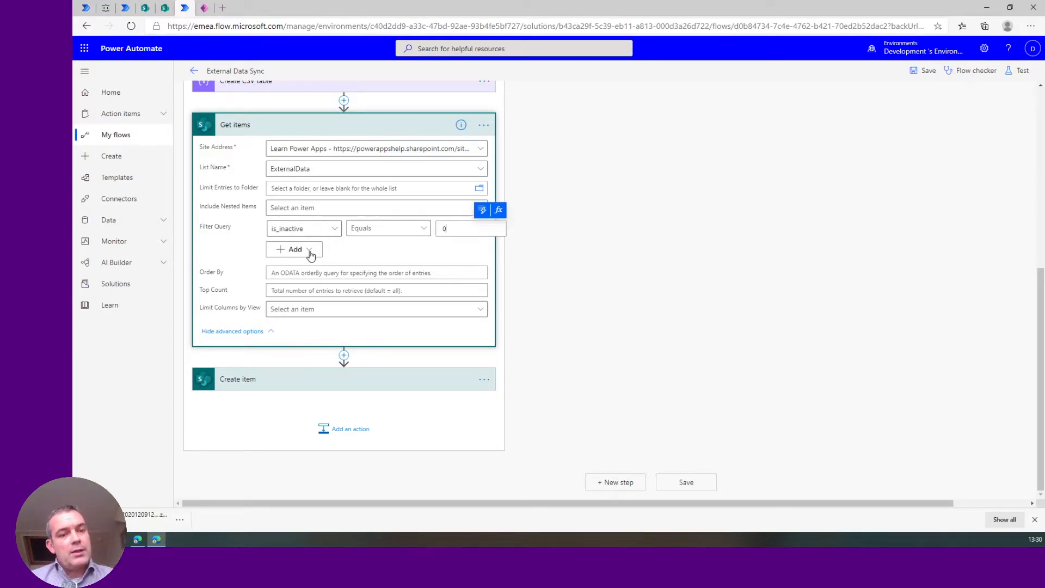
Step: Add a second And condition to the Get items filter query where Title equals users
{"action": "left_click", "coordinate": [310, 251]}
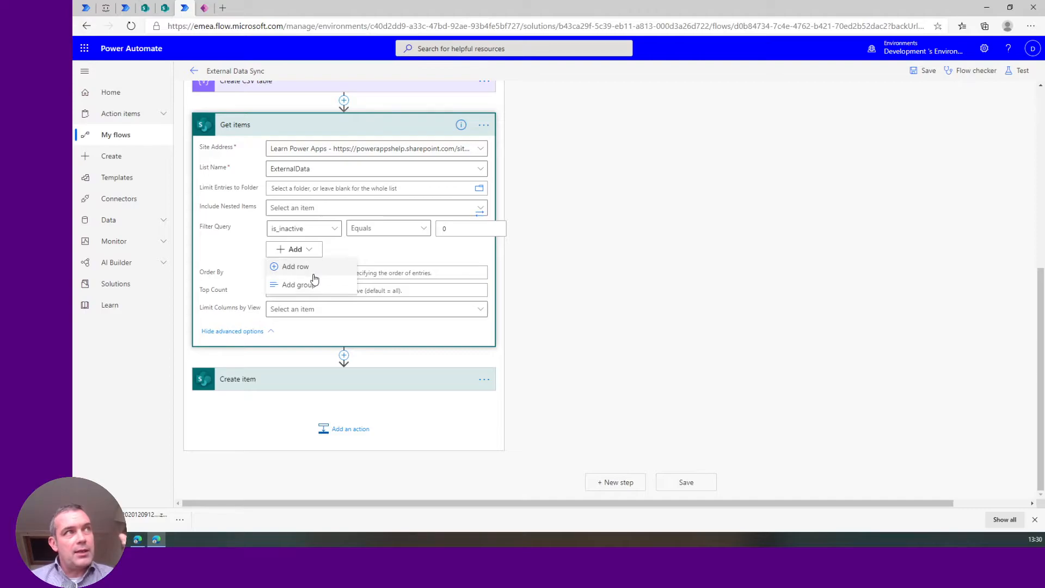
{"action": "left_click", "coordinate": [312, 272]}
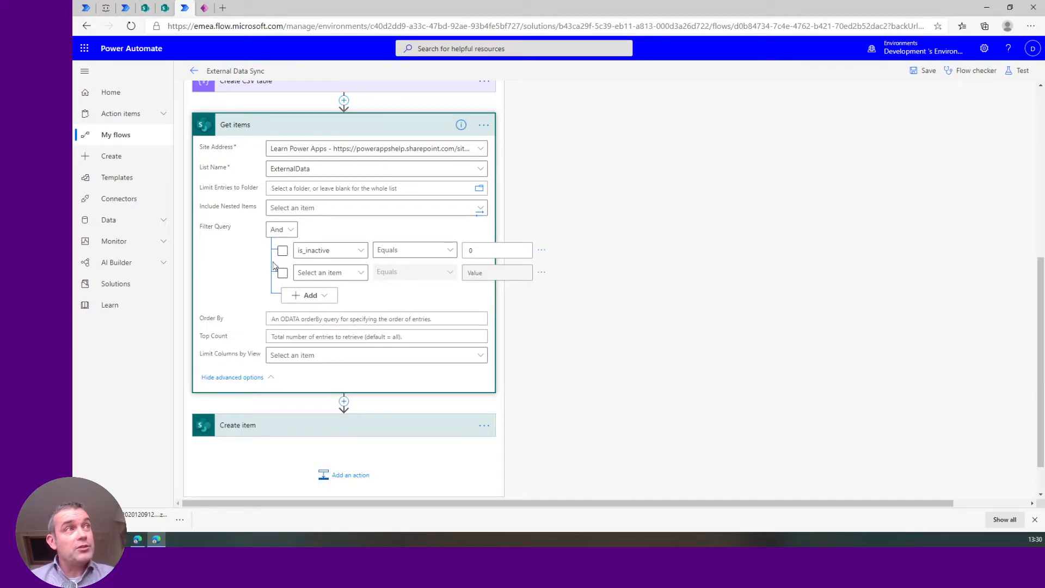
{"action": "left_click", "coordinate": [311, 269]}
{"action": "left_click", "coordinate": [320, 362]}
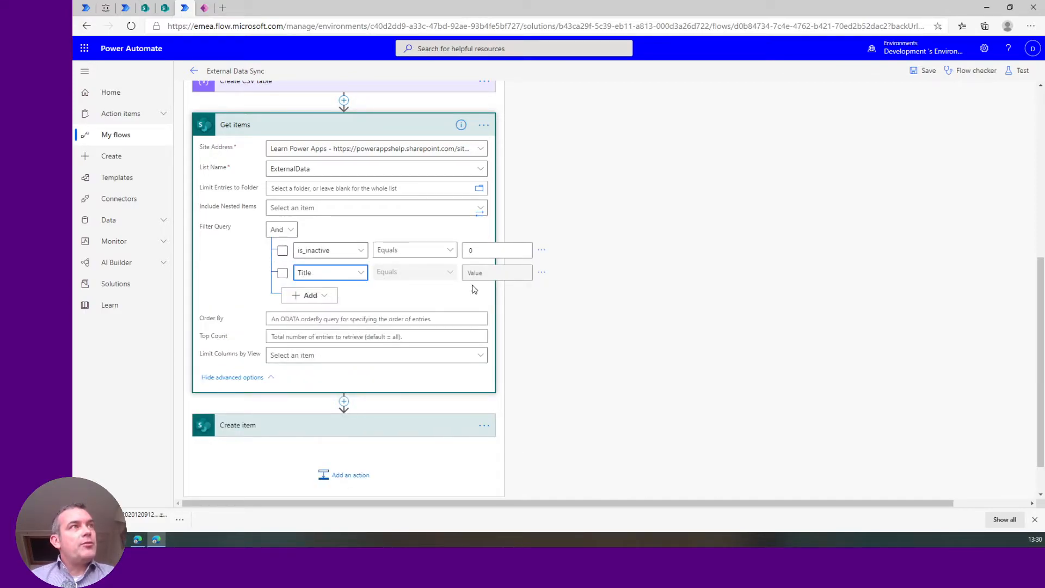
{"action": "left_click", "coordinate": [481, 275]}
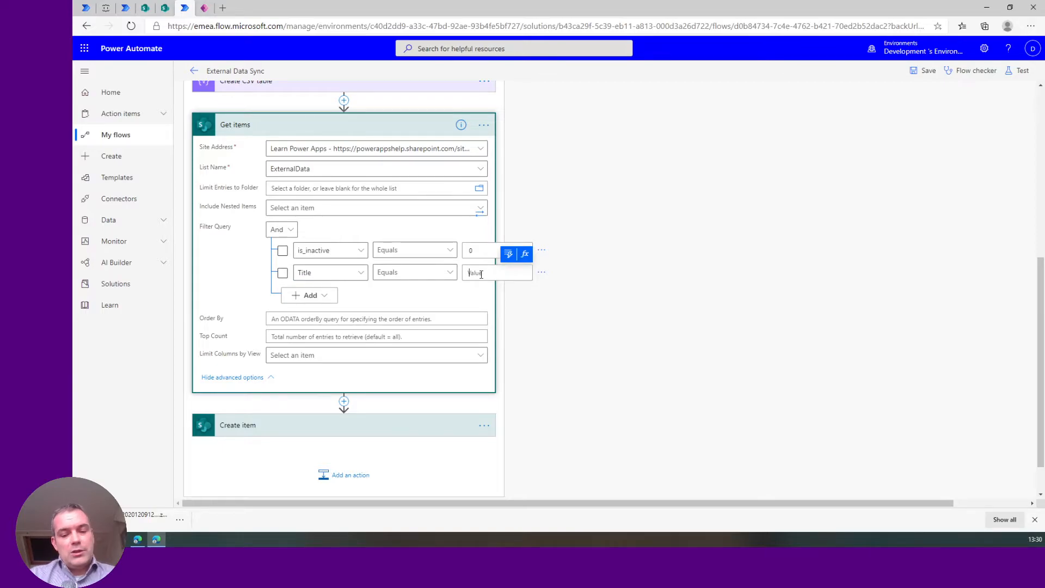
{"action": "type", "text": "users"}
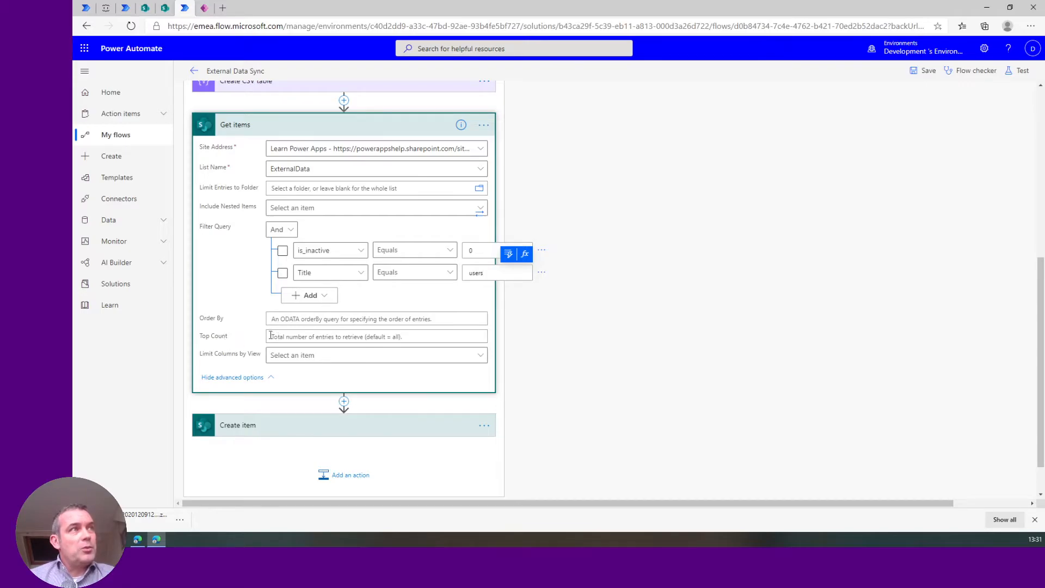
Step: Insert a SharePoint Update item action between Get items and Create item
{"action": "left_click", "coordinate": [345, 403]}
{"action": "left_click", "coordinate": [337, 416]}
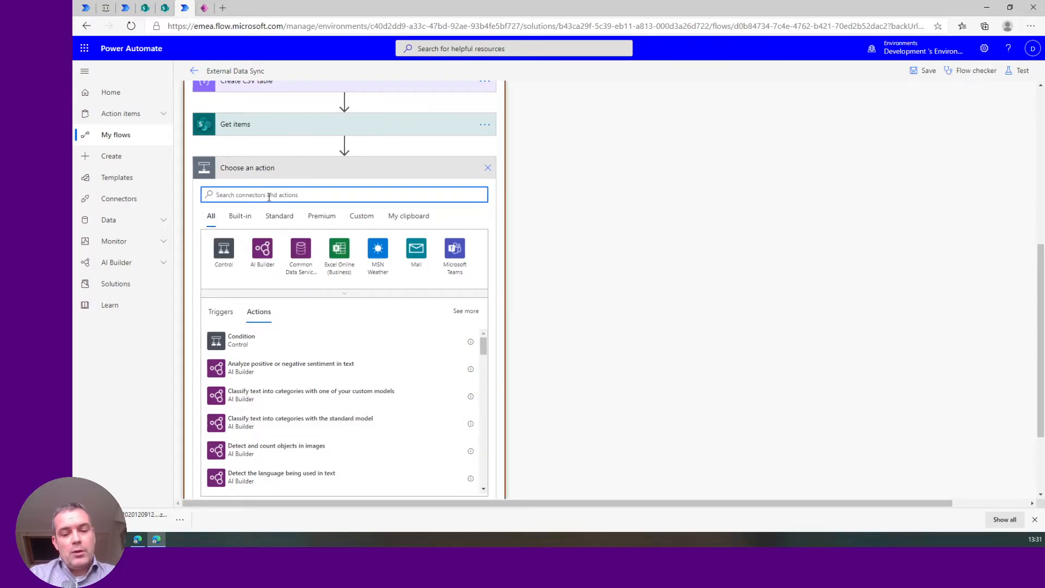
{"action": "type", "text": "sharepoint"}
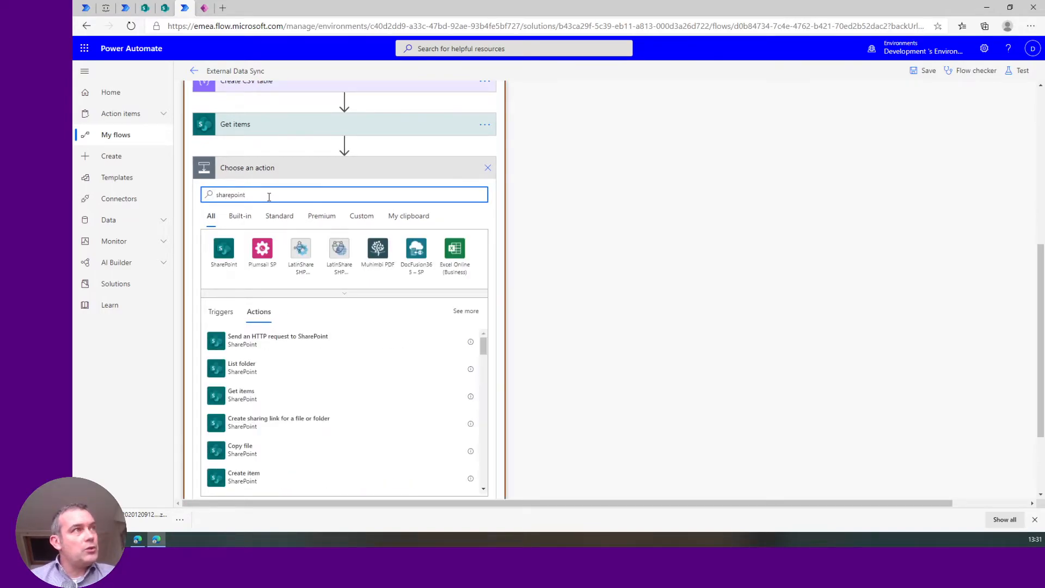
{"action": "left_click", "coordinate": [225, 251]}
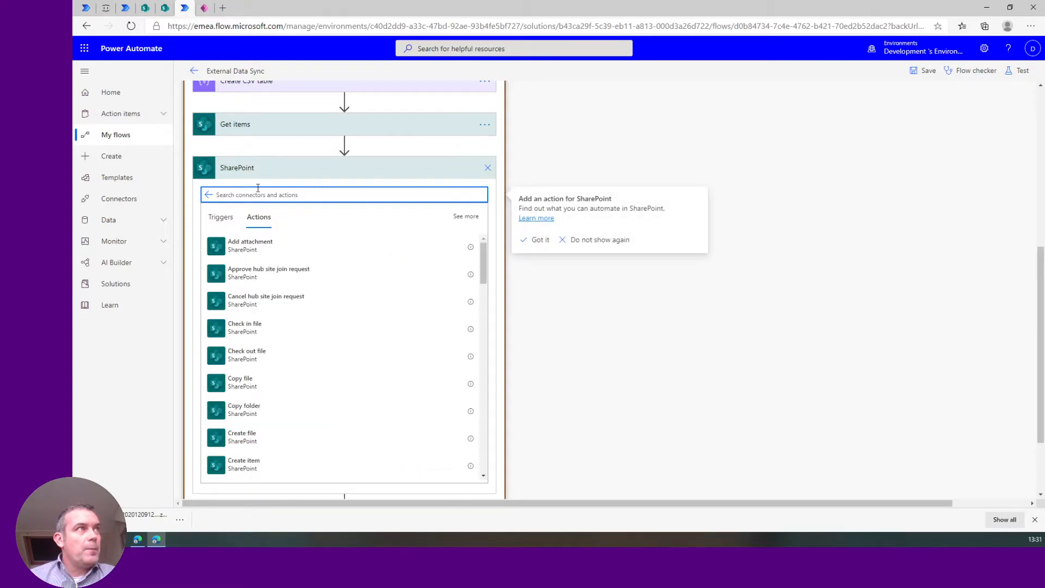
{"action": "type", "text": "update"}
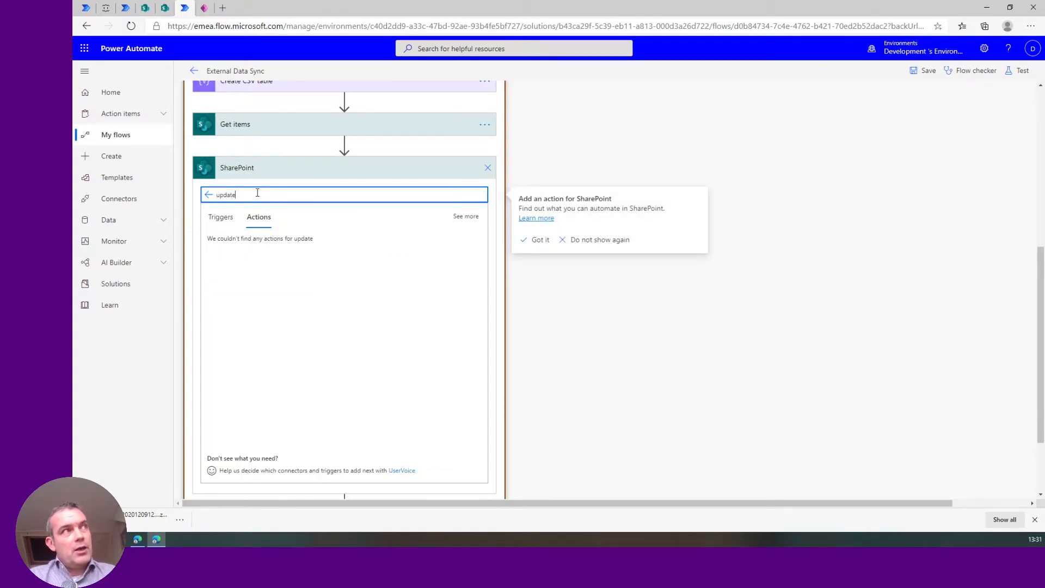
{"action": "left_click", "coordinate": [241, 248]}
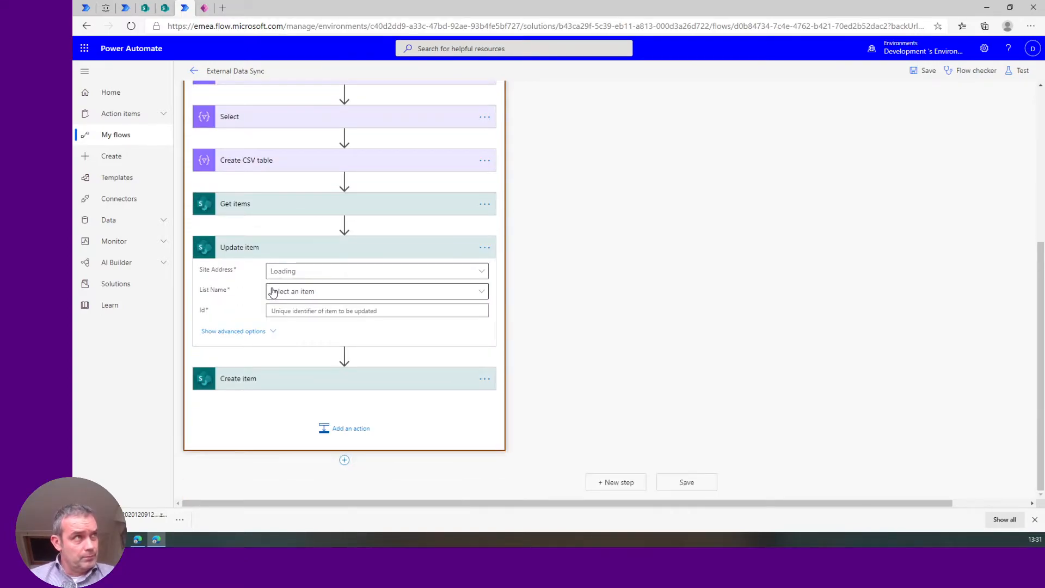
Step: Point Update item to the Learn Power Apps site and the ExternalData list
{"action": "left_click", "coordinate": [275, 271]}
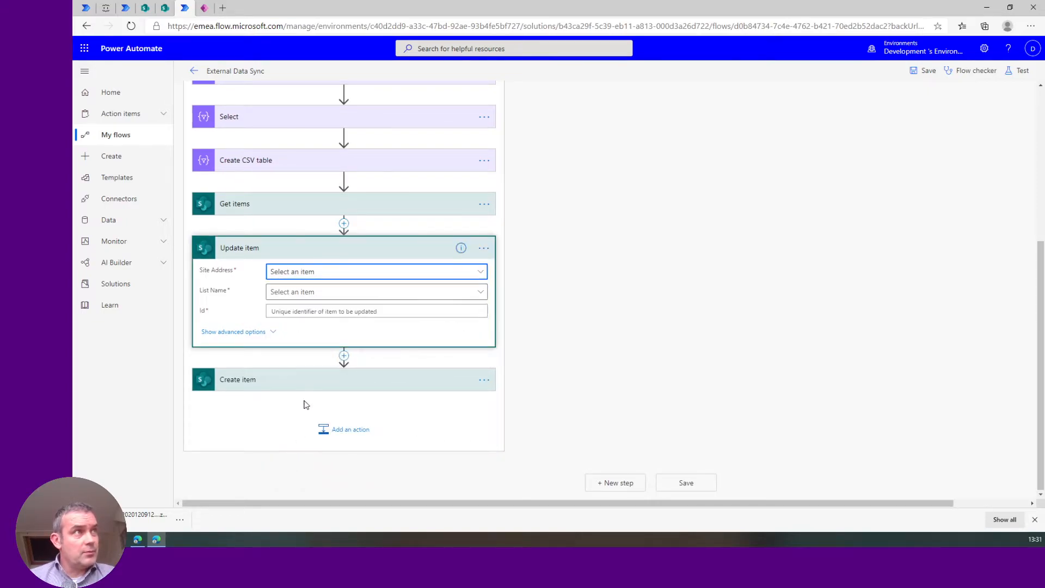
{"action": "left_click", "coordinate": [324, 272]}
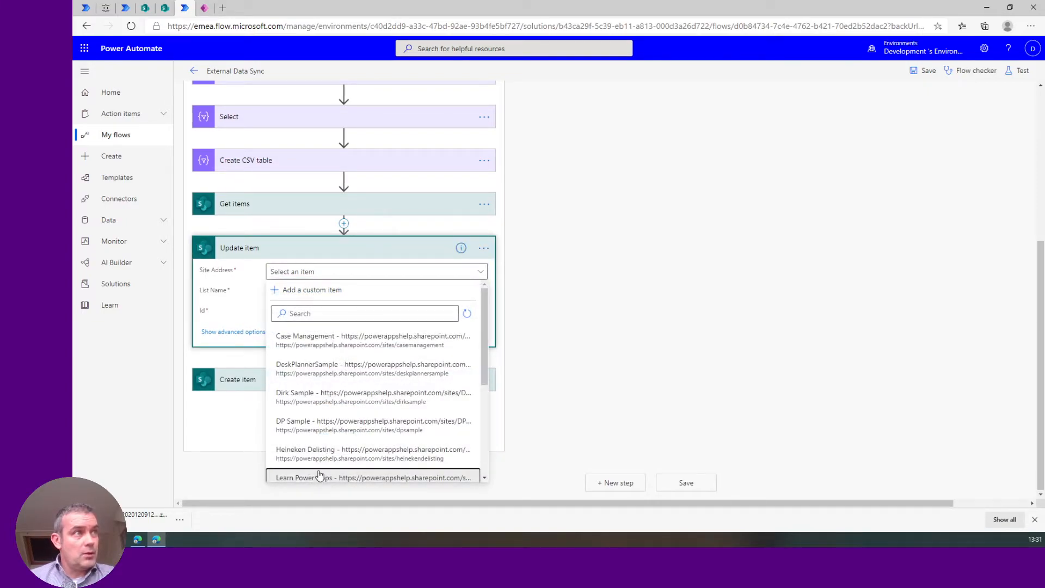
{"action": "left_click", "coordinate": [320, 473]}
{"action": "left_click", "coordinate": [320, 291]}
{"action": "left_click", "coordinate": [304, 394]}
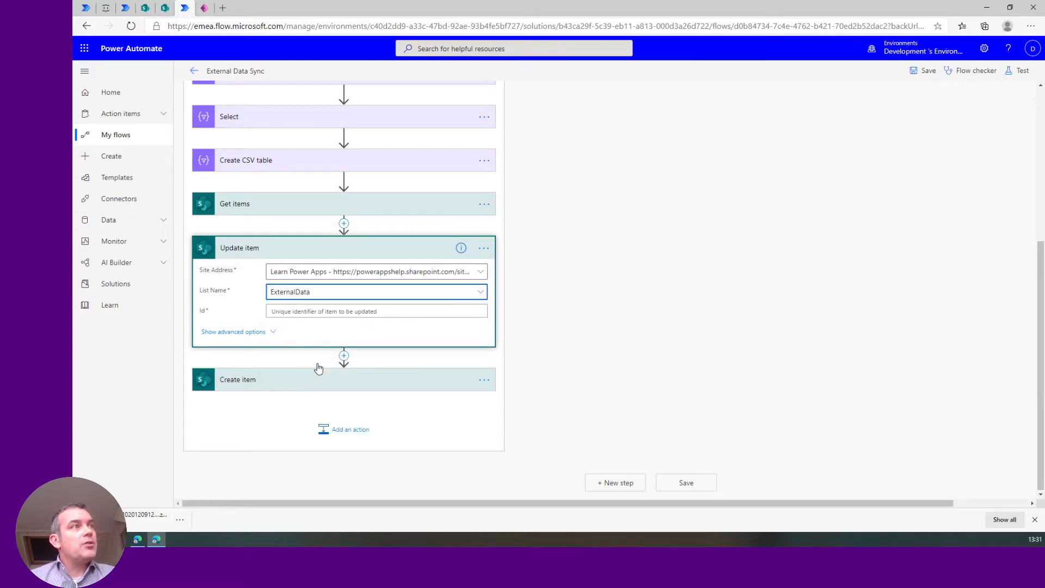
Step: Fill the Update item's Id field with the dynamic item ID from Get items
{"action": "left_click", "coordinate": [324, 312]}
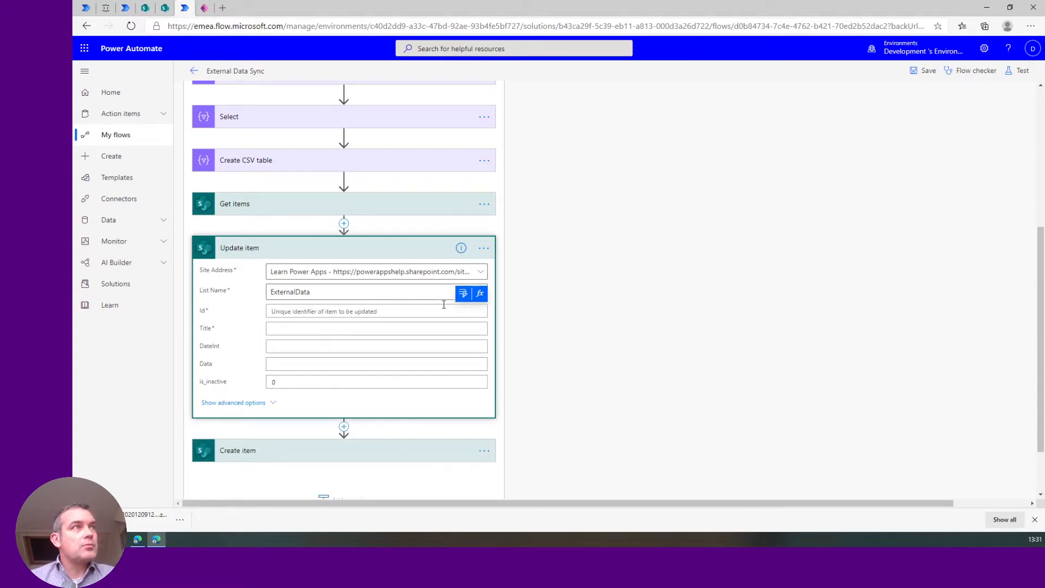
{"action": "left_click", "coordinate": [463, 294]}
{"action": "left_click", "coordinate": [243, 185]}
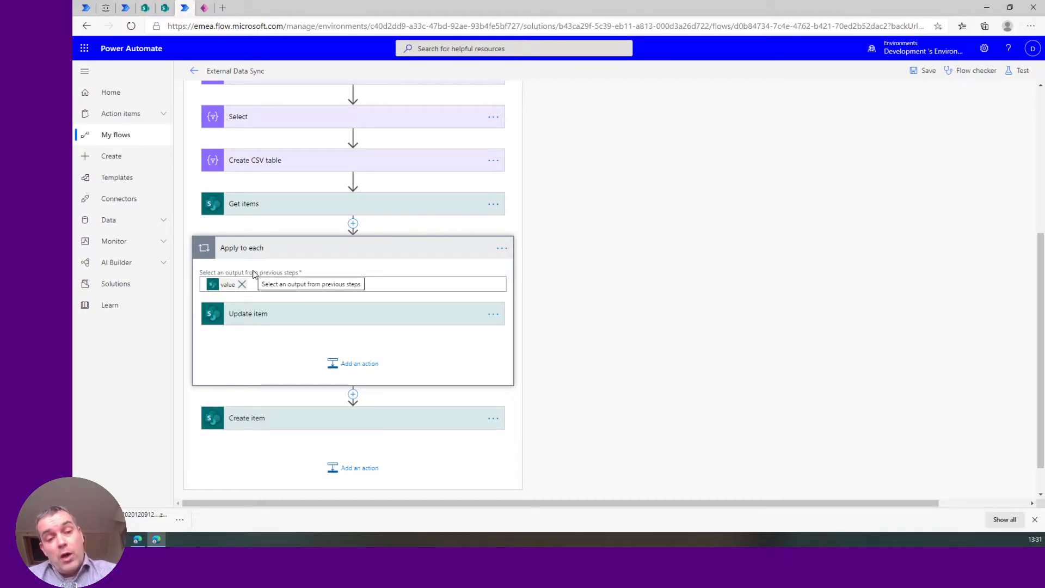
Step: Fill the Update item's Title with the dynamic Title from Get items and set is_inactive to 1
{"action": "left_click", "coordinate": [256, 320]}
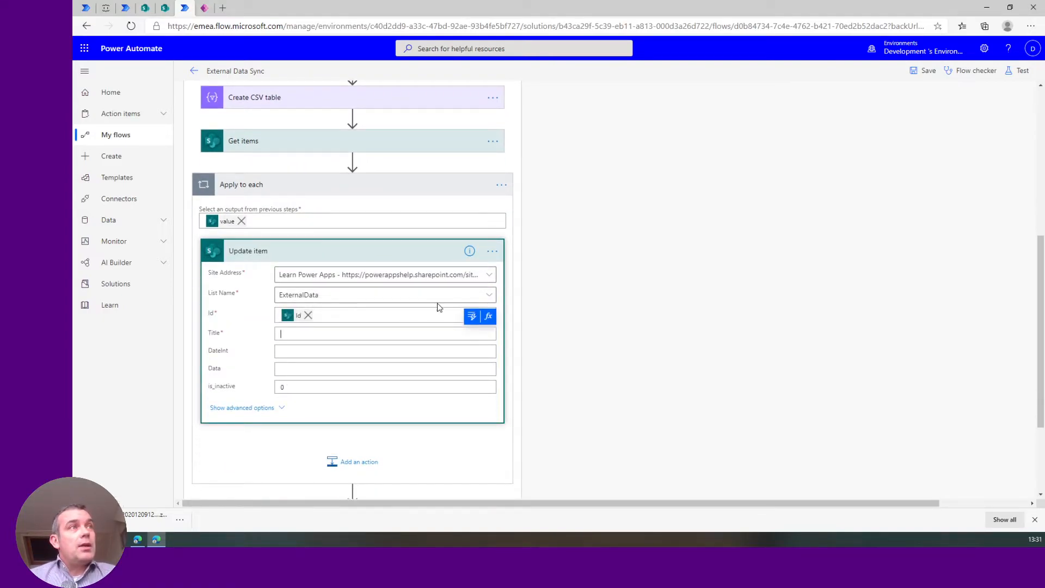
{"action": "left_click", "coordinate": [470, 314]}
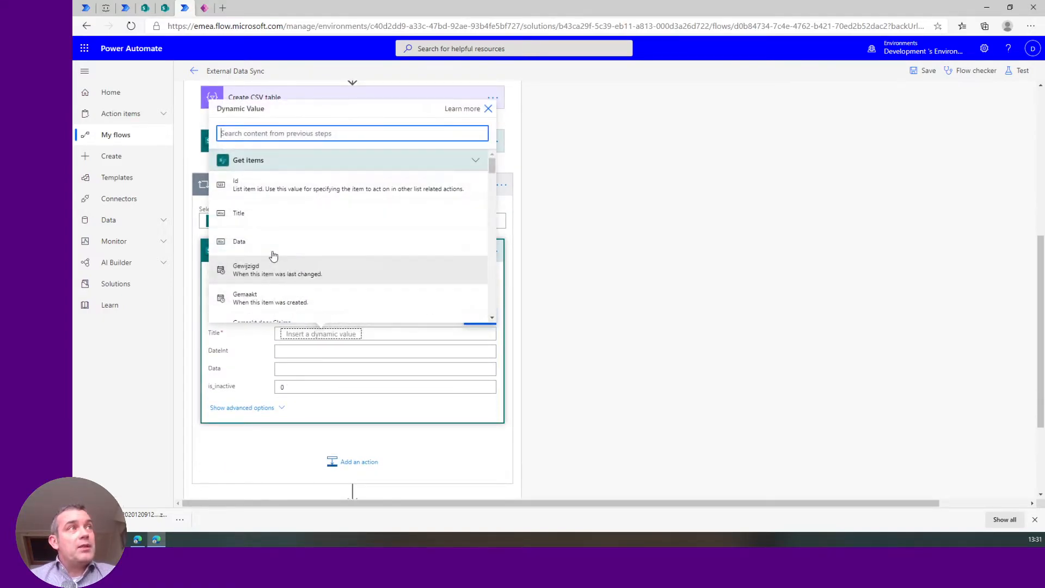
{"action": "left_click", "coordinate": [255, 216]}
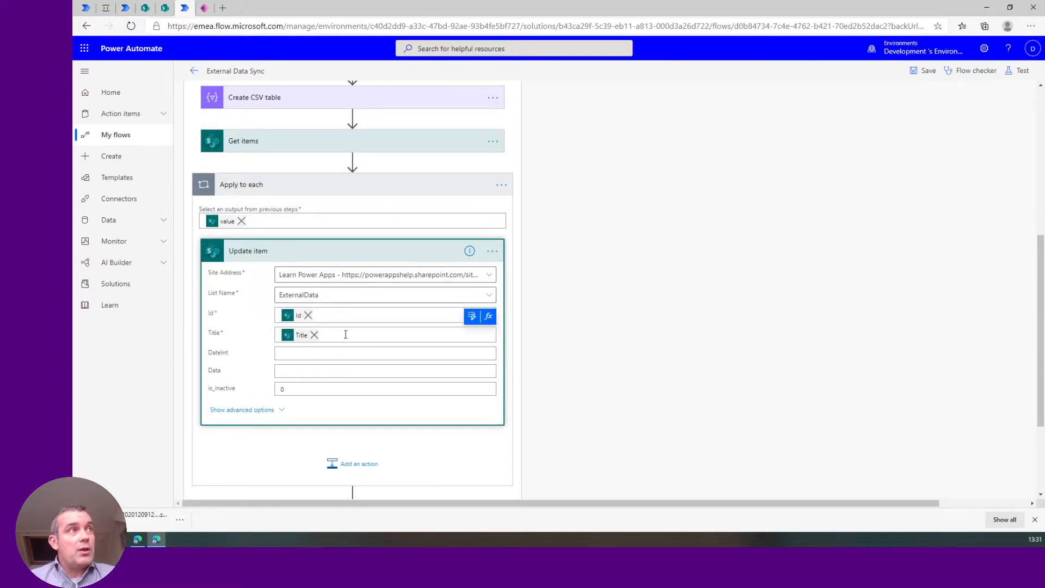
{"action": "left_click", "coordinate": [308, 387]}
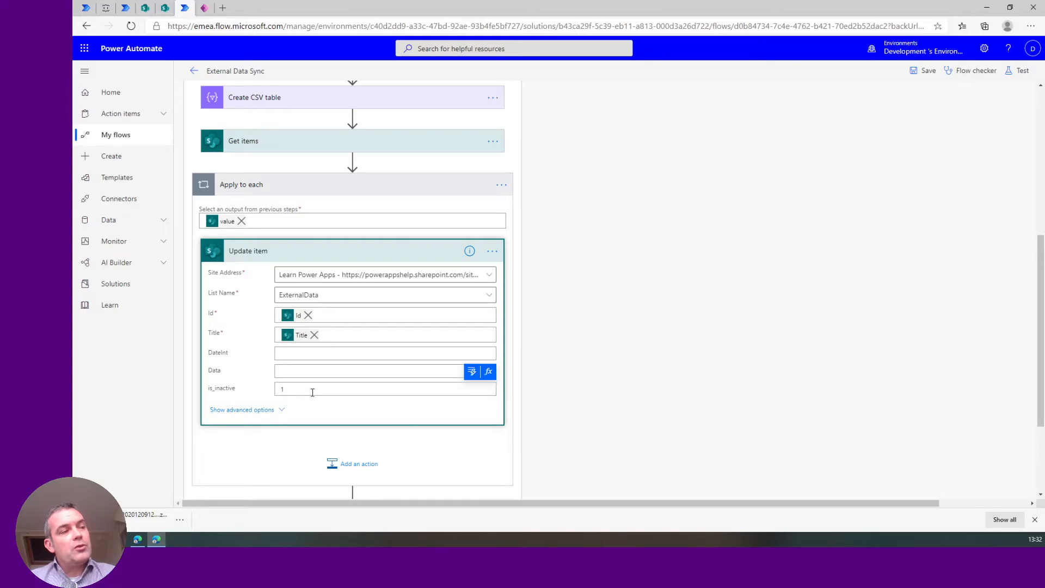
Step: Collapse the Apply to each loop in Scope - Users and save the flow
{"action": "scroll", "coordinate": [346, 387], "scroll_direction": "down", "scroll_amount": 3}
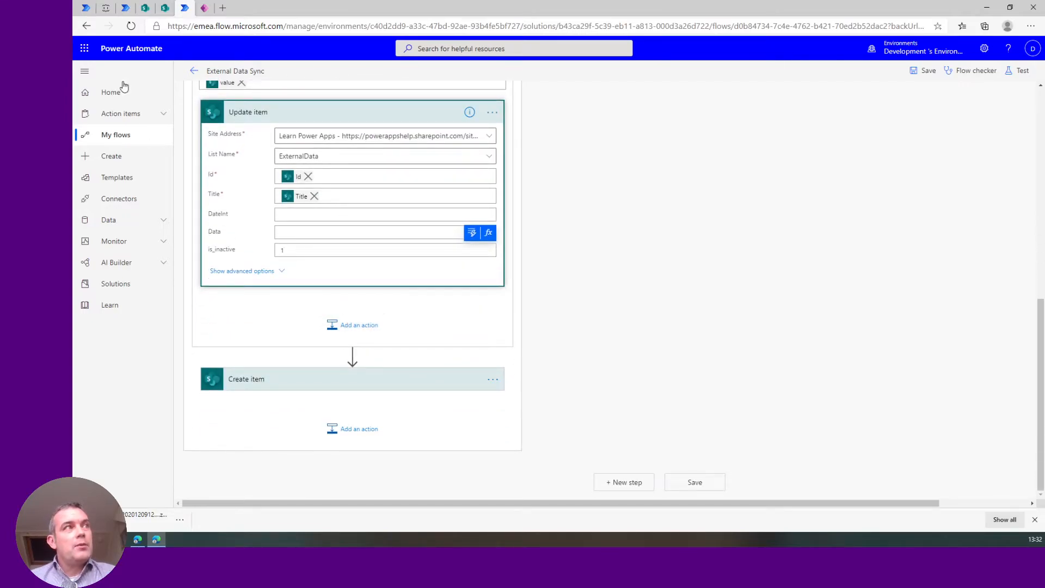
{"action": "scroll", "coordinate": [308, 180], "scroll_direction": "up", "scroll_amount": 4}
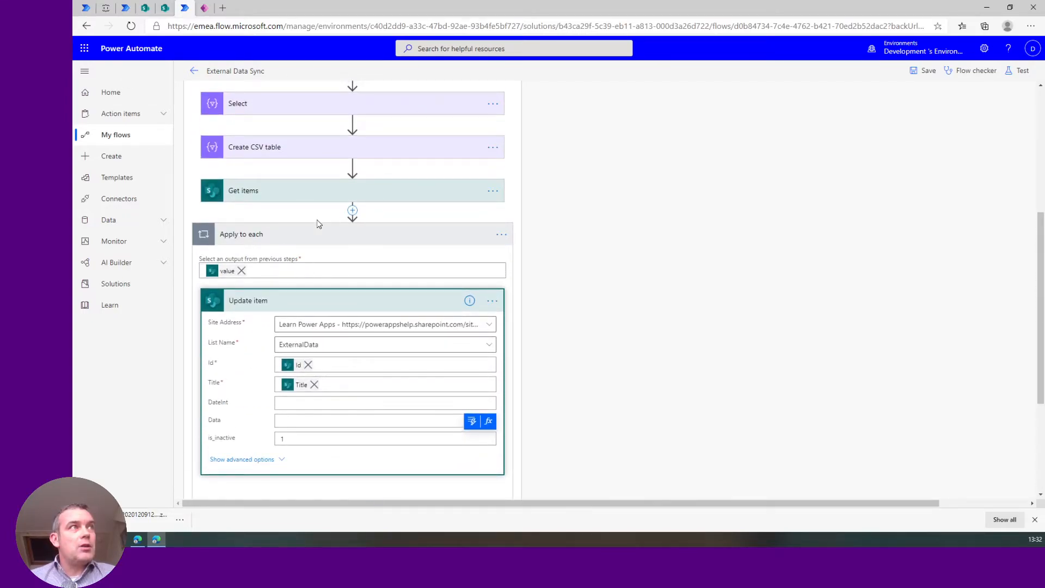
{"action": "left_click", "coordinate": [313, 240]}
{"action": "scroll", "coordinate": [316, 283], "scroll_direction": "up", "scroll_amount": 6}
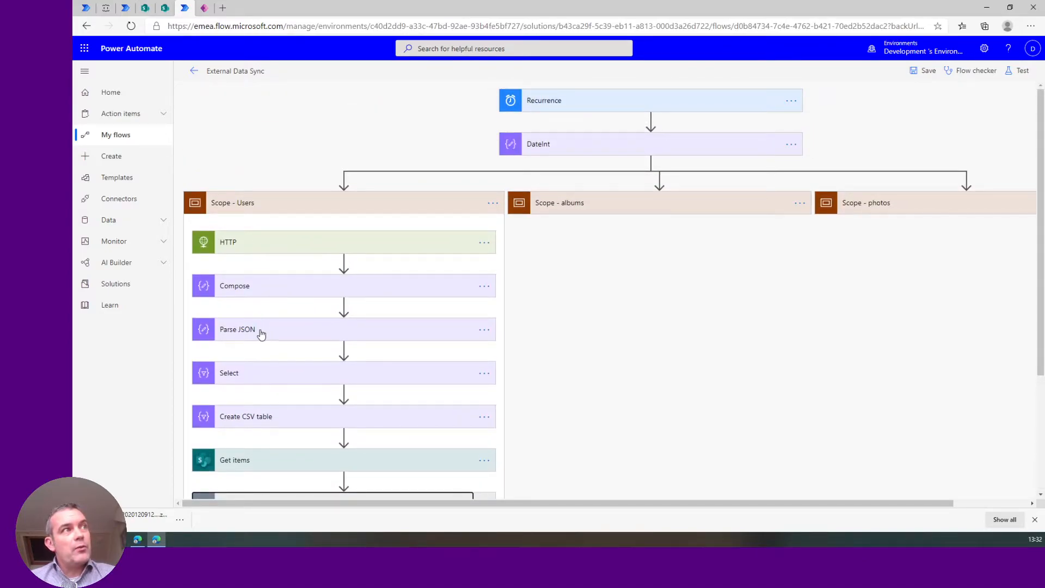
{"action": "scroll", "coordinate": [259, 335], "scroll_direction": "down", "scroll_amount": 2}
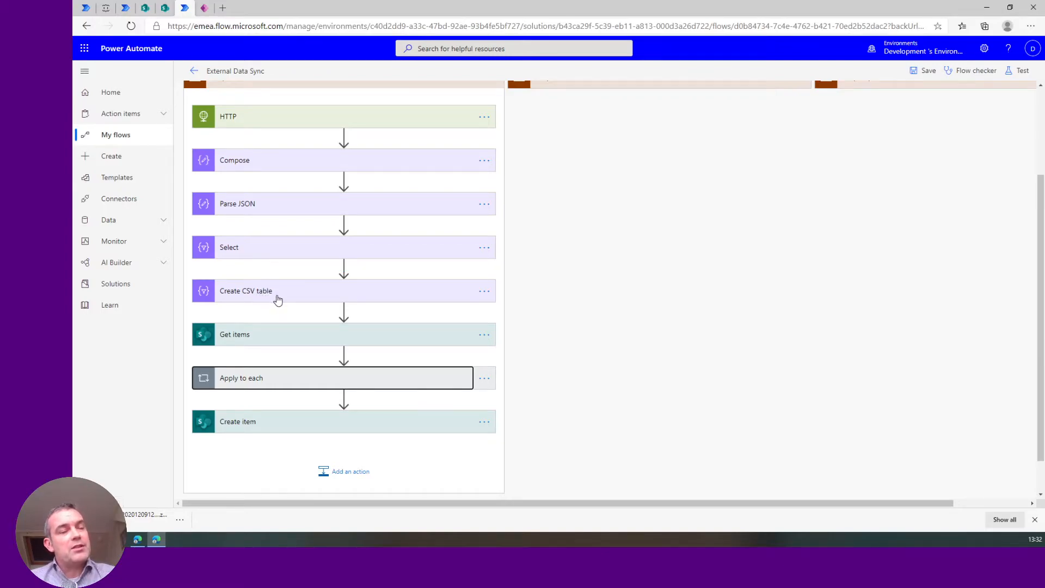
{"action": "scroll", "coordinate": [275, 297], "scroll_direction": "down", "scroll_amount": 1}
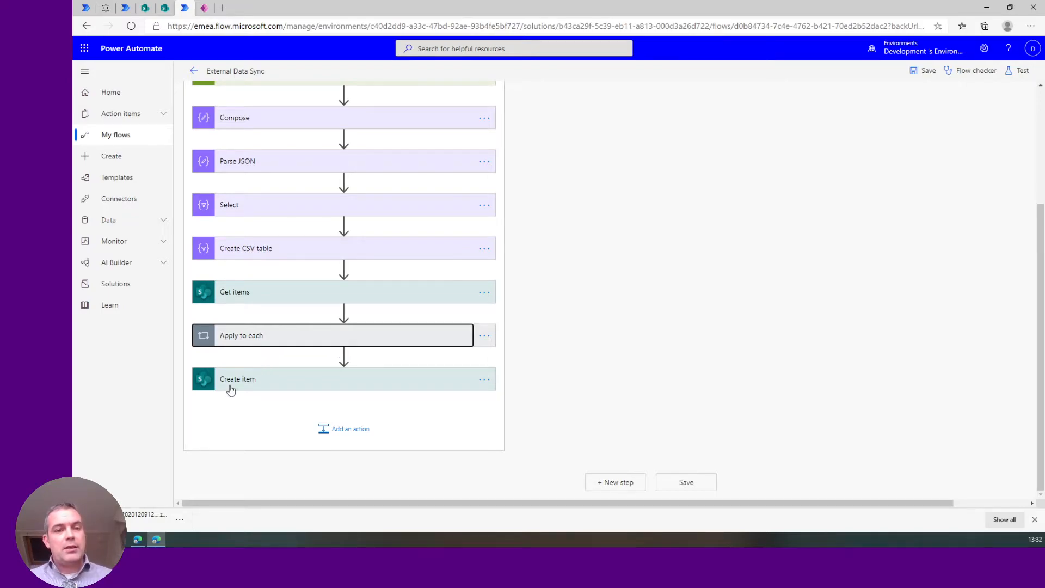
{"action": "scroll", "coordinate": [302, 333], "scroll_direction": "up", "scroll_amount": 2}
{"action": "scroll", "coordinate": [303, 333], "scroll_direction": "up", "scroll_amount": 1}
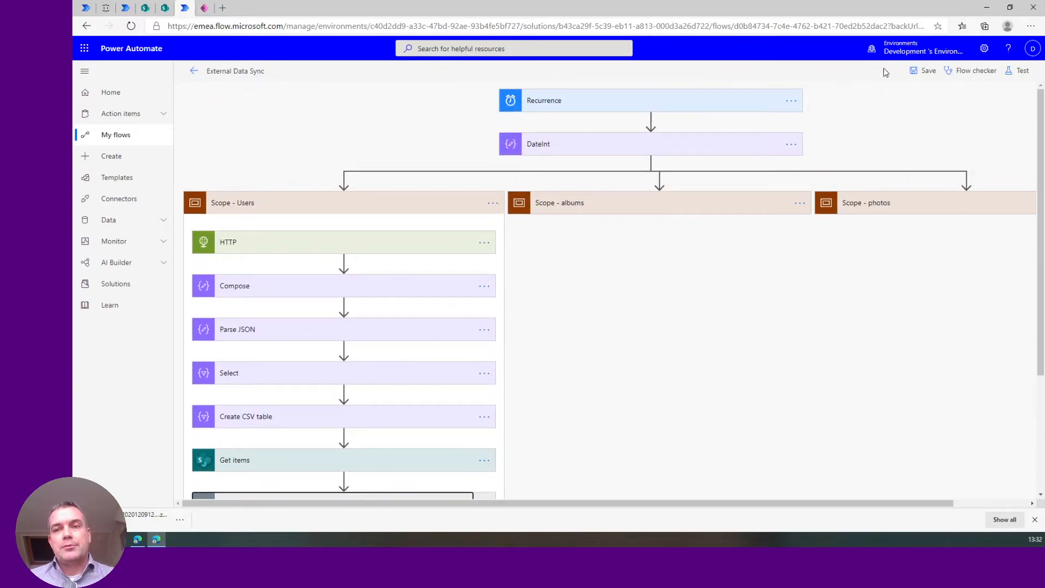
{"action": "left_click", "coordinate": [919, 75]}
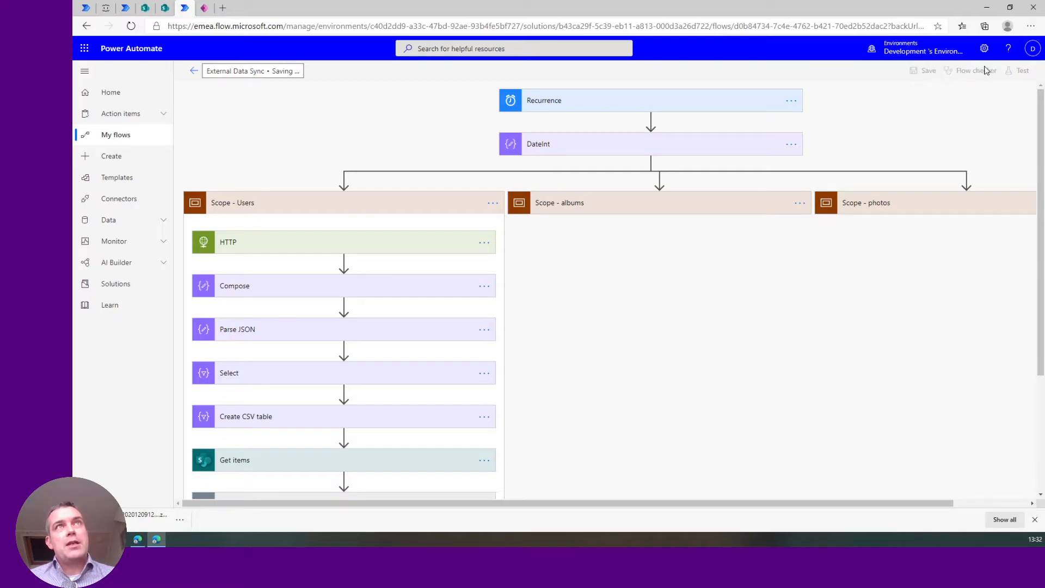
Step: Test the flow by performing the trigger action manually, and inspect the action results inside Scope - Users
{"action": "left_click", "coordinate": [1023, 72]}
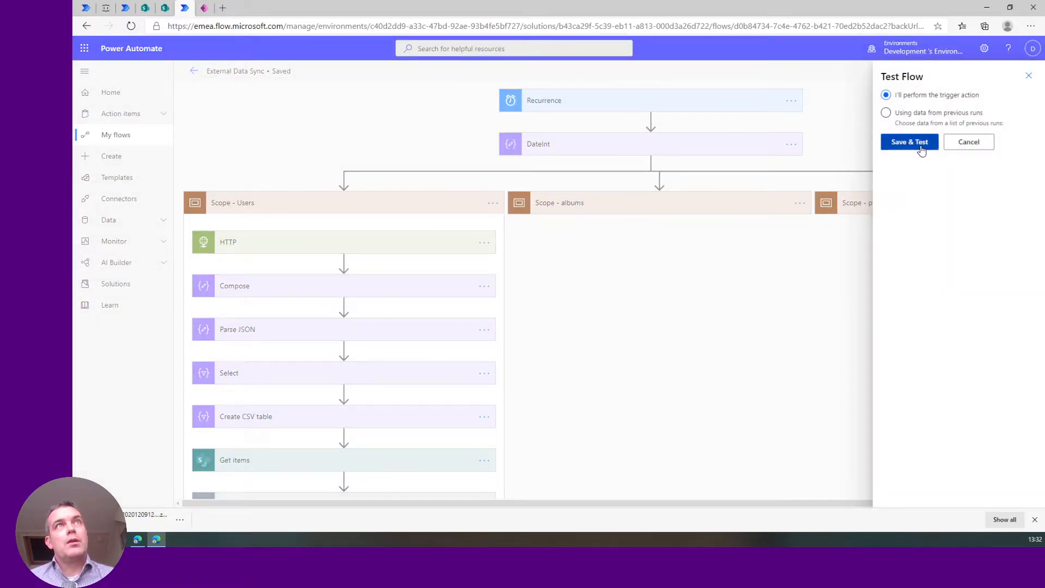
{"action": "left_click", "coordinate": [909, 134]}
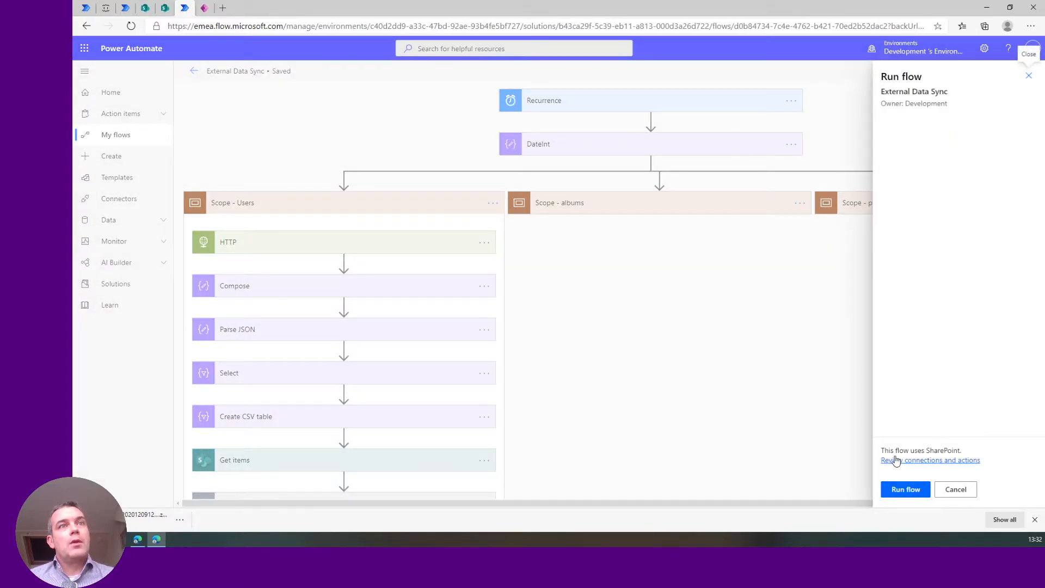
{"action": "left_click", "coordinate": [893, 483]}
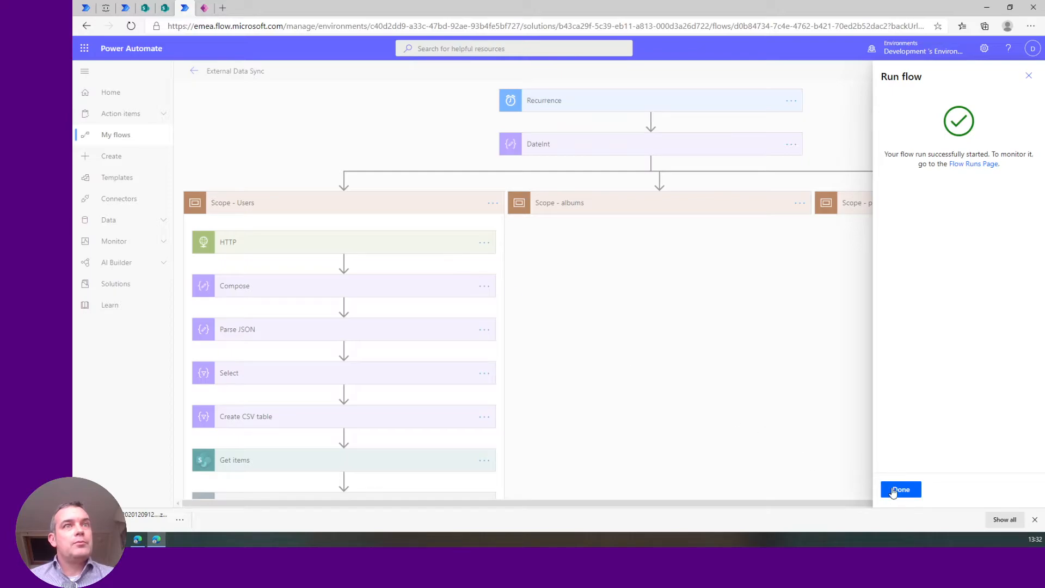
{"action": "left_click", "coordinate": [888, 492]}
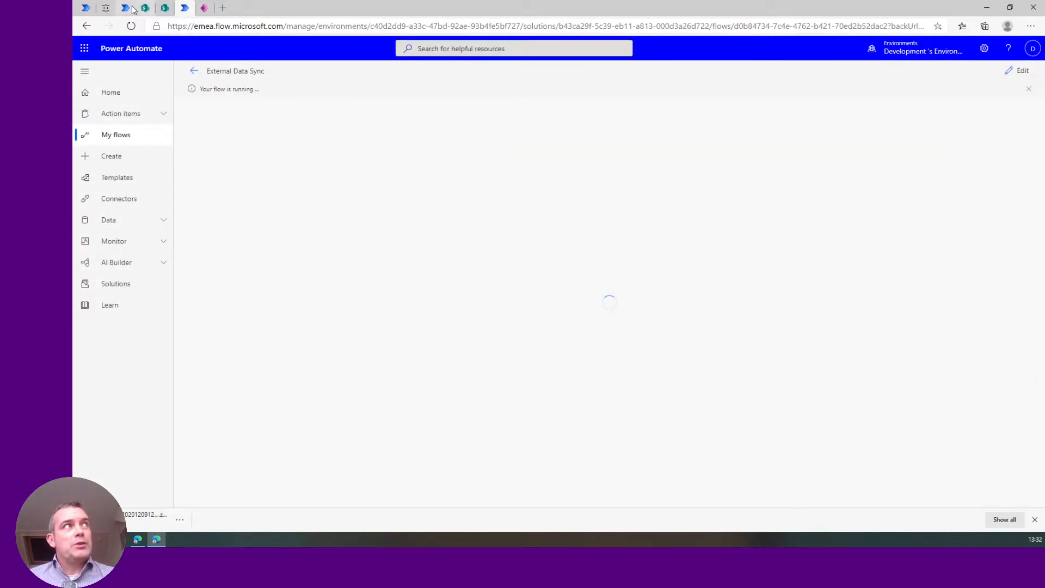
{"action": "left_click", "coordinate": [129, 8]}
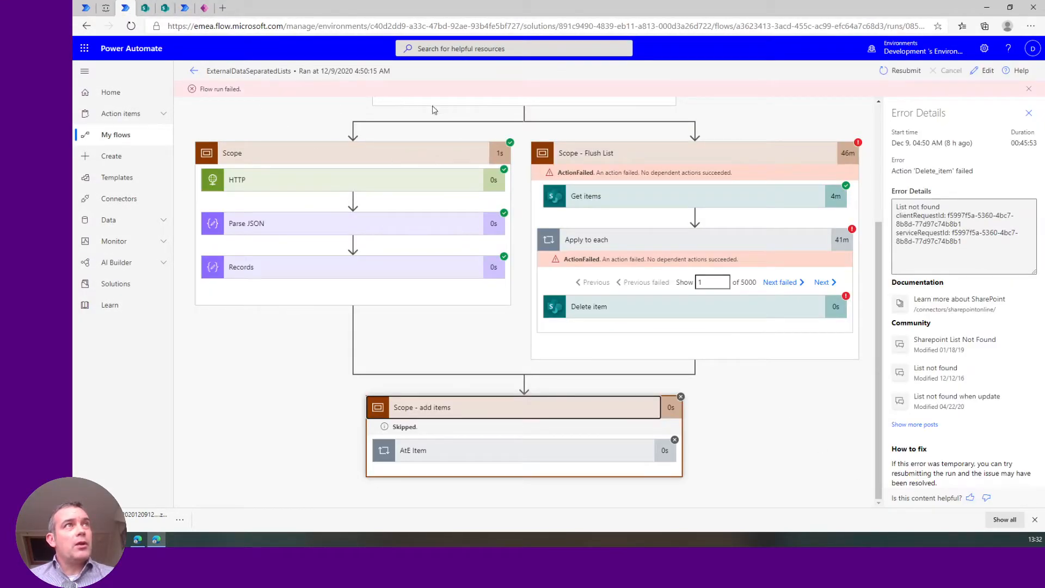
{"action": "left_click", "coordinate": [185, 9]}
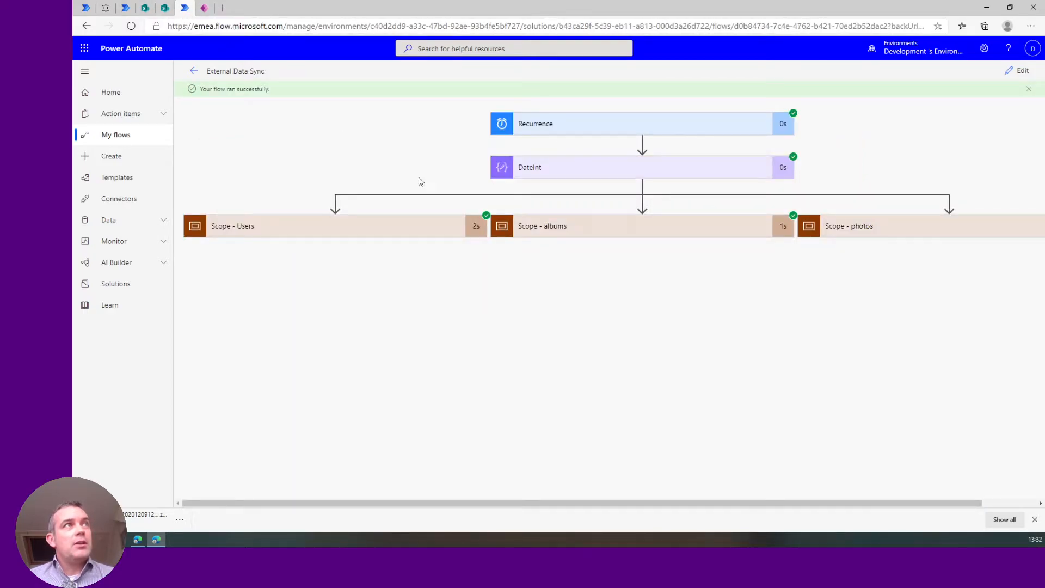
{"action": "left_click", "coordinate": [463, 232]}
{"action": "scroll", "coordinate": [462, 362], "scroll_direction": "down", "scroll_amount": 3}
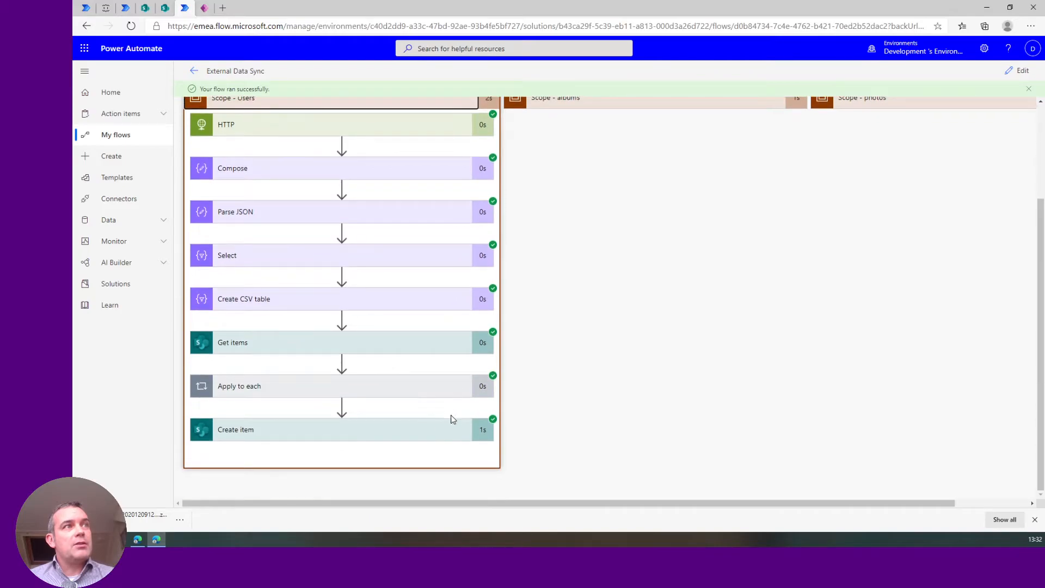
Step: Switch to SharePoint, open the ExternalData list and set the users item's DateInt to 20.201.208
{"action": "left_click", "coordinate": [165, 8]}
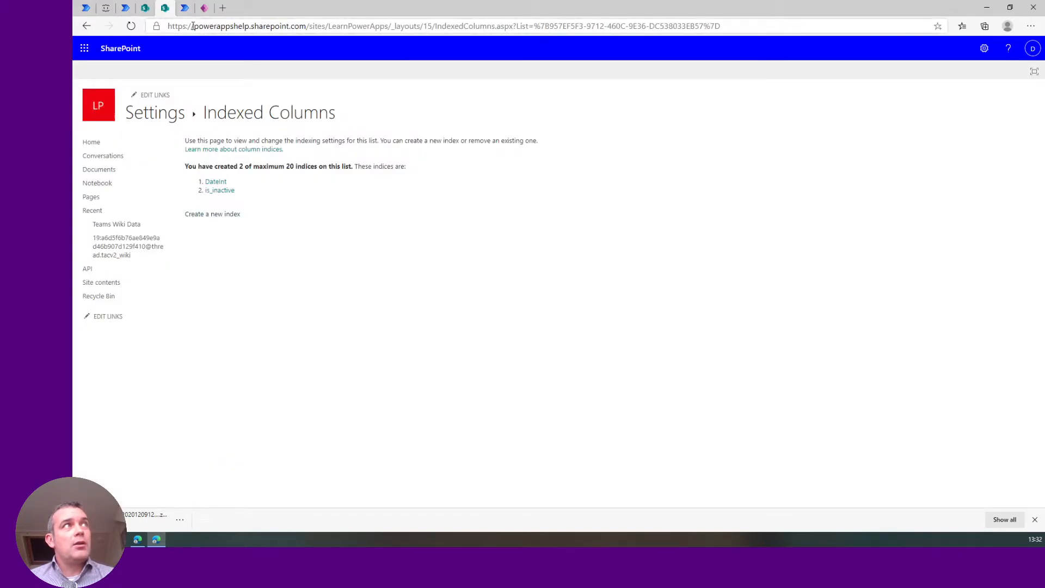
{"action": "left_click", "coordinate": [155, 112]}
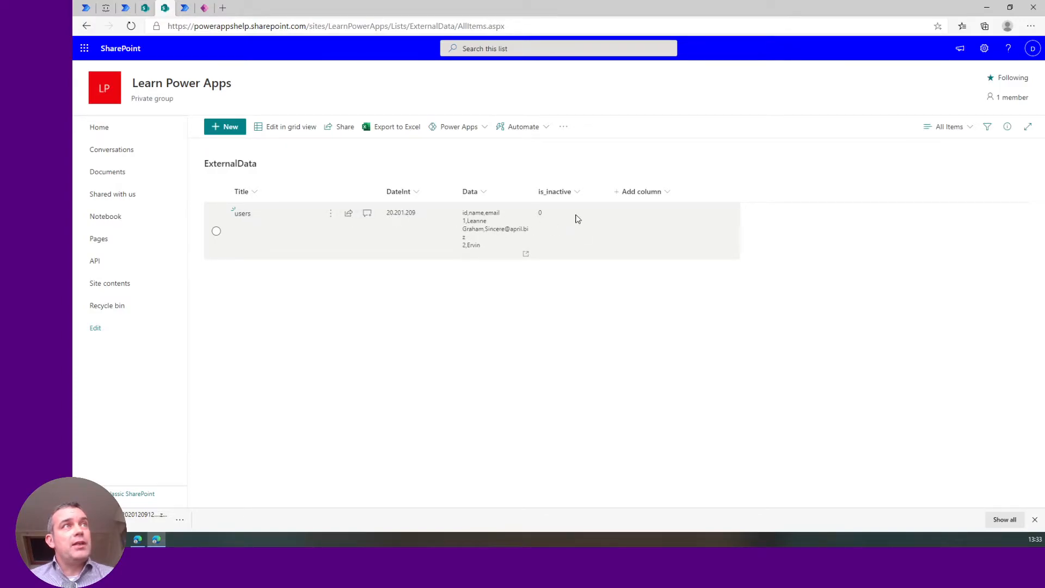
{"action": "left_click", "coordinate": [422, 218]}
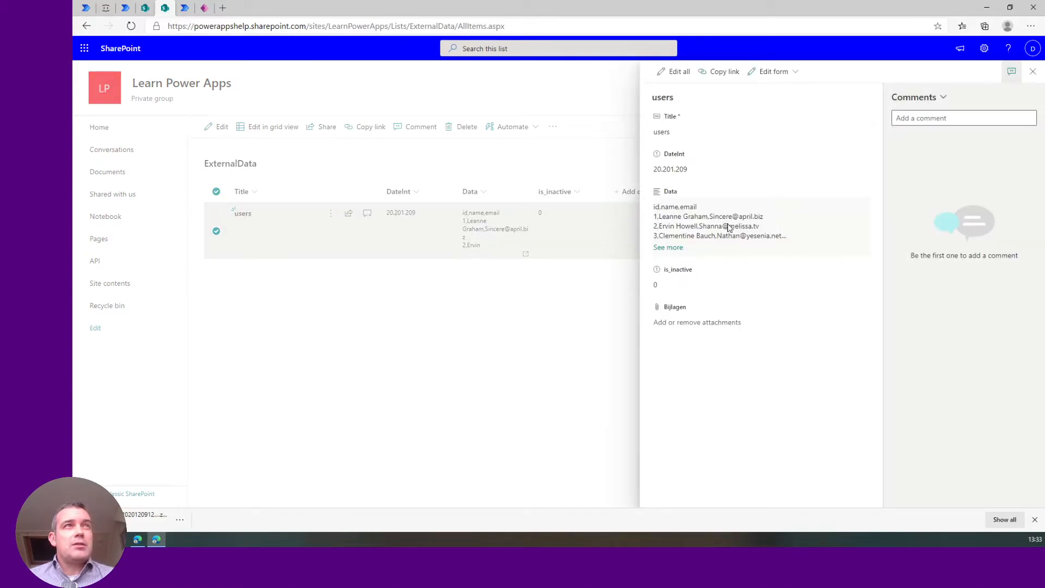
{"action": "left_click", "coordinate": [690, 171]}
{"action": "left_click", "coordinate": [691, 169]}
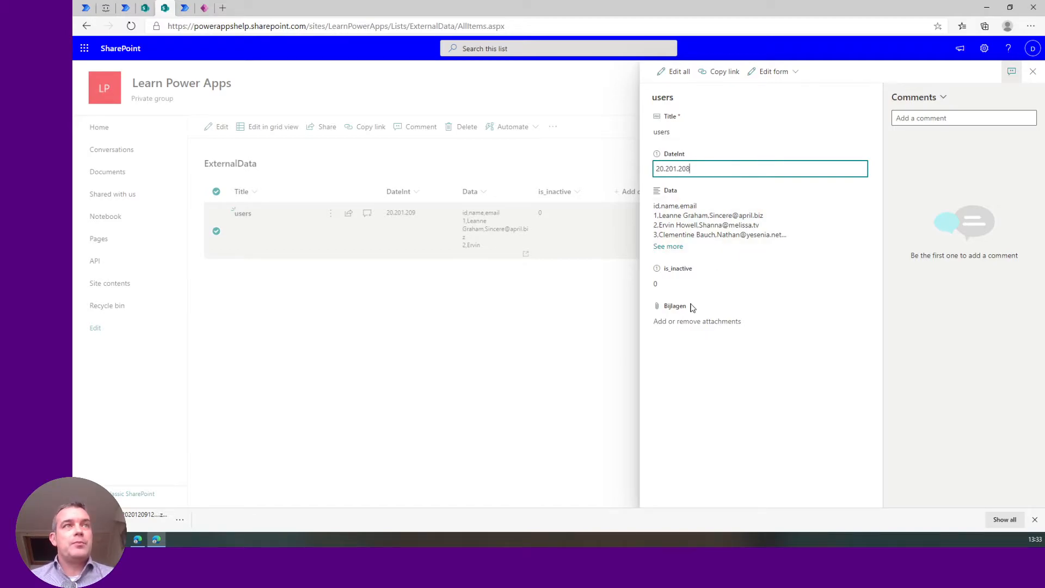
{"action": "left_click", "coordinate": [614, 318]}
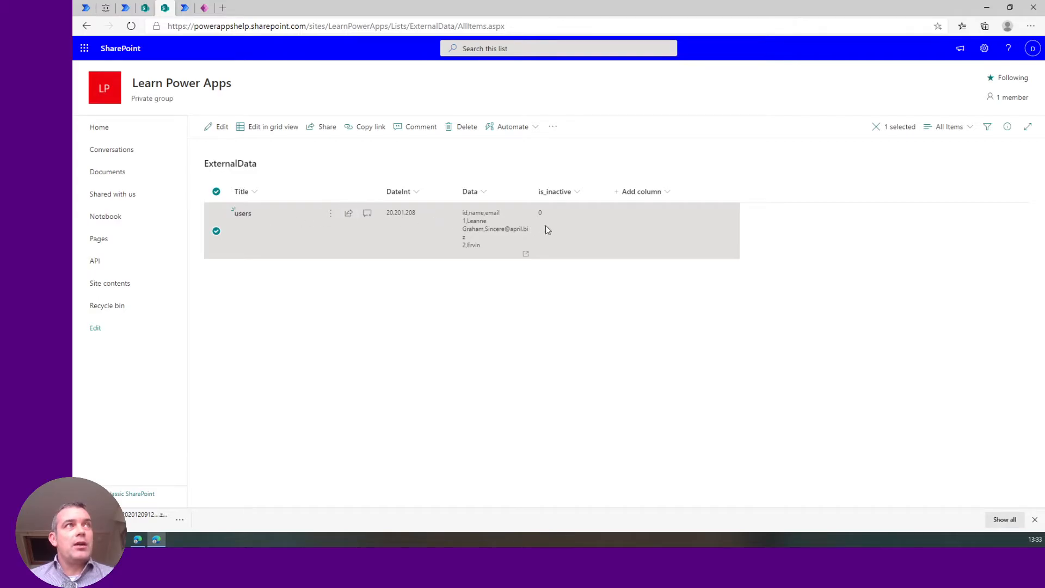
Step: Return to Power Automate, run the External Data Sync flow manually again and review the Scope - Users actions
{"action": "left_click", "coordinate": [184, 8]}
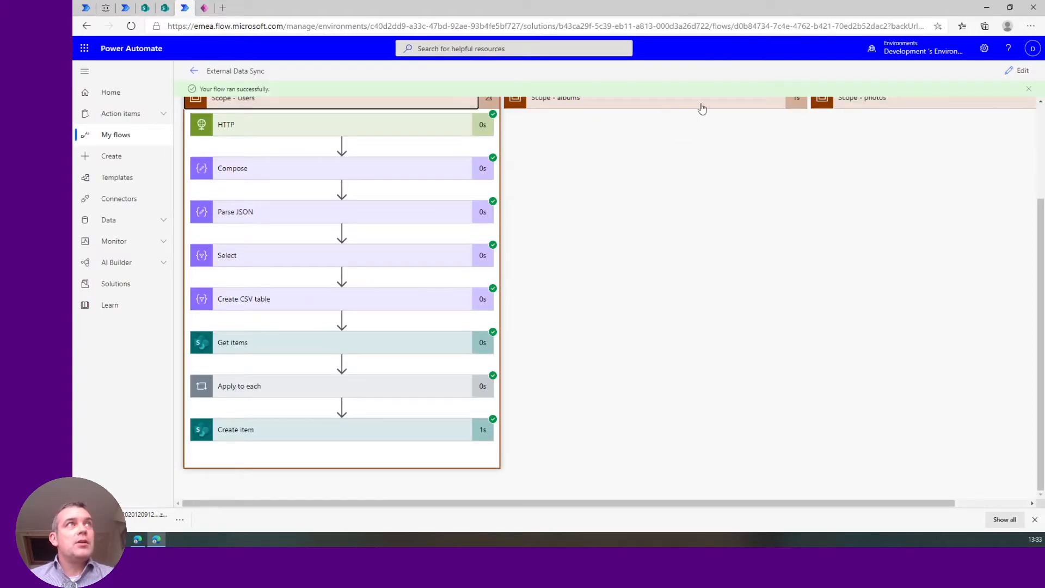
{"action": "left_click", "coordinate": [1015, 71]}
{"action": "left_click", "coordinate": [1022, 70]}
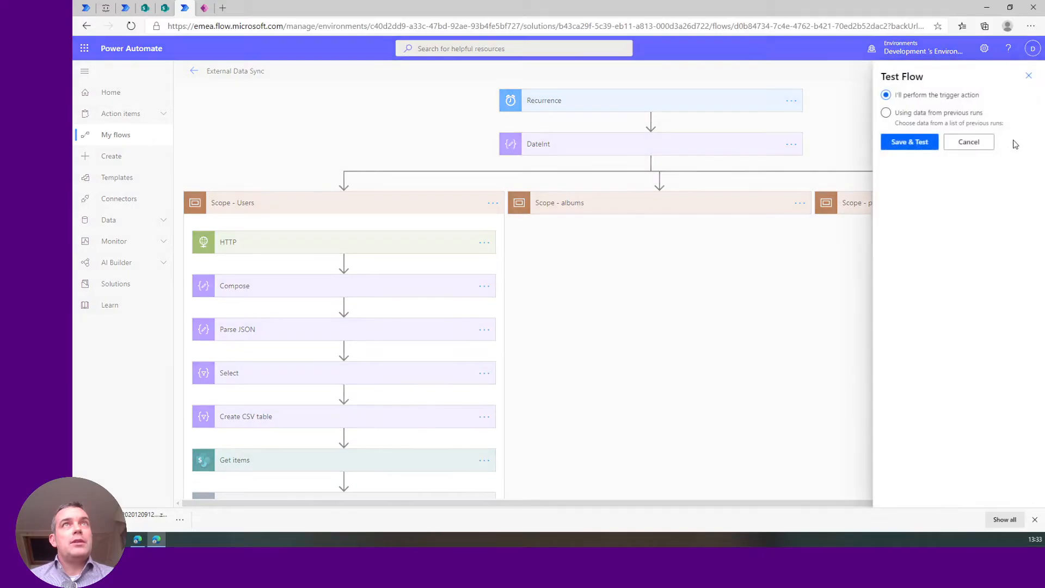
{"action": "left_click", "coordinate": [928, 142]}
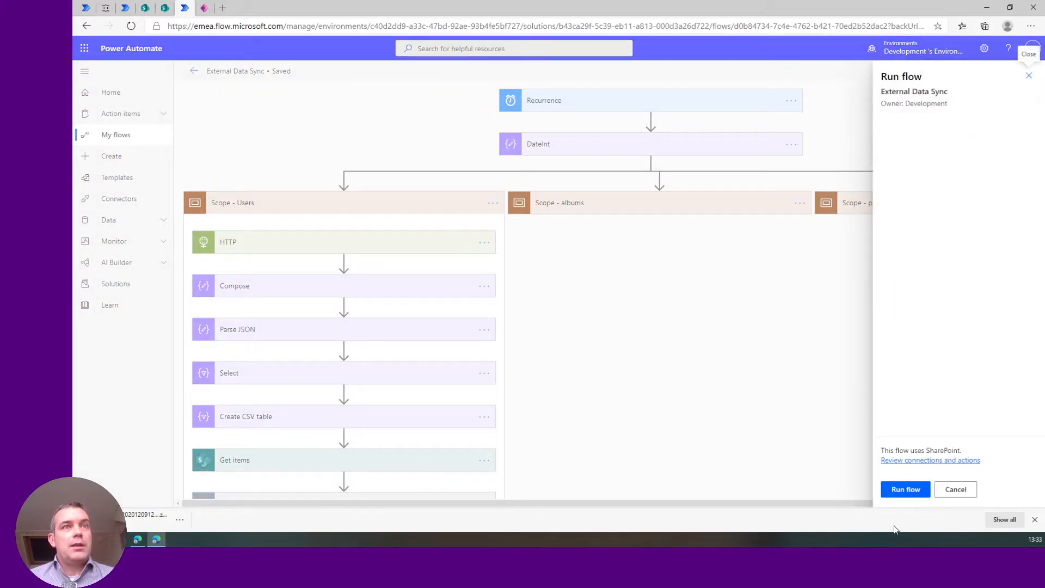
{"action": "left_click", "coordinate": [909, 491]}
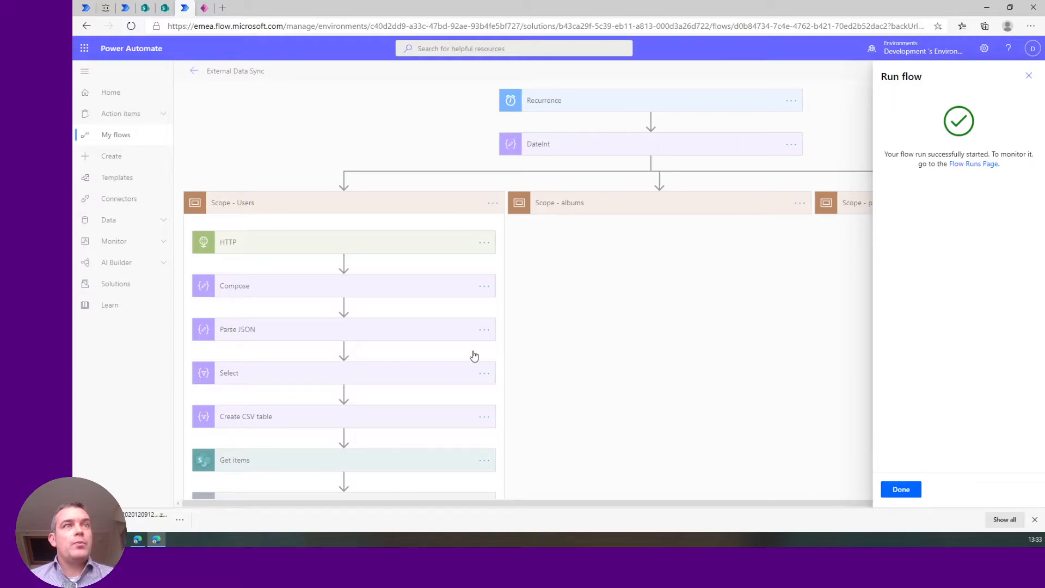
{"action": "left_click", "coordinate": [895, 489]}
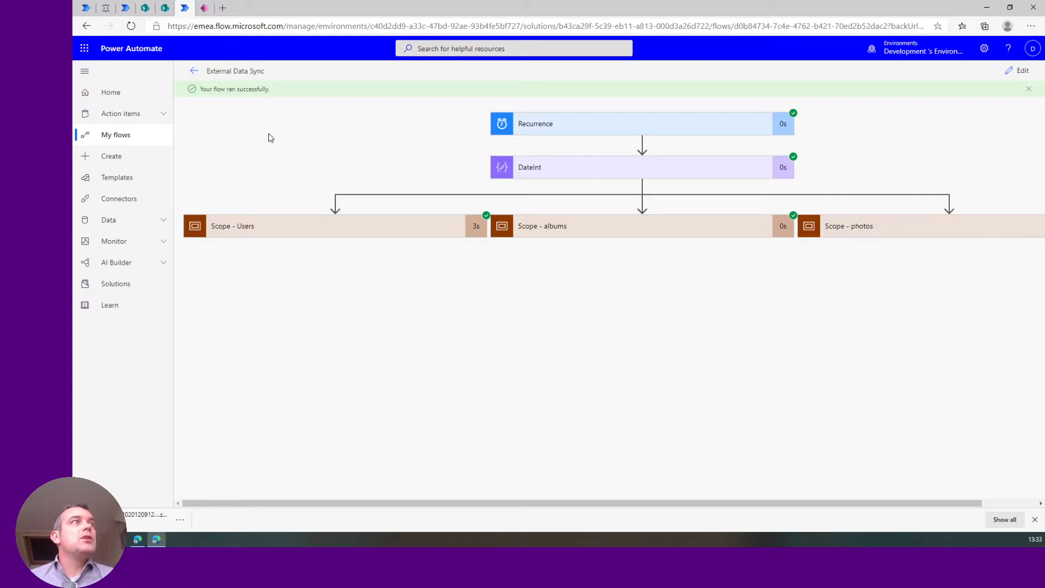
{"action": "left_click", "coordinate": [303, 222]}
{"action": "scroll", "coordinate": [304, 408], "scroll_direction": "down", "scroll_amount": 2}
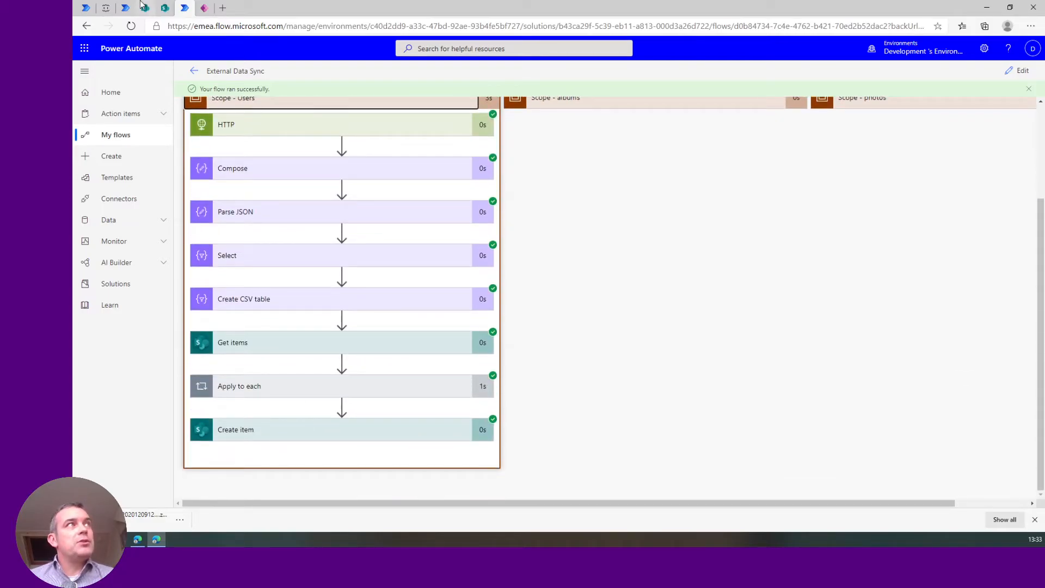
Step: In the SharePoint ExternalData list, set the DateInt of the users item with is_inactive 0 to 20.201.207
{"action": "left_click", "coordinate": [164, 8]}
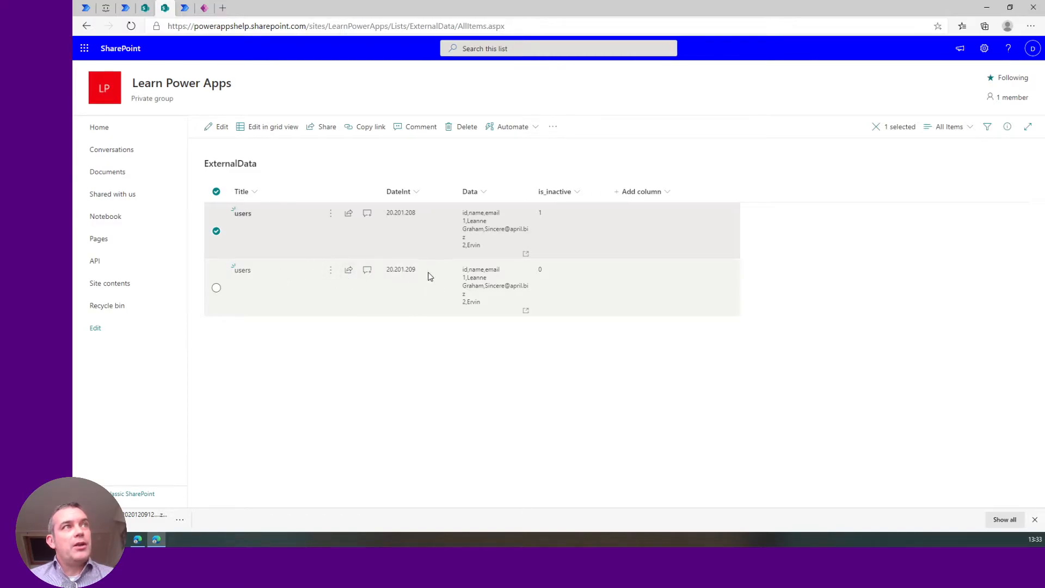
{"action": "left_click", "coordinate": [439, 285]}
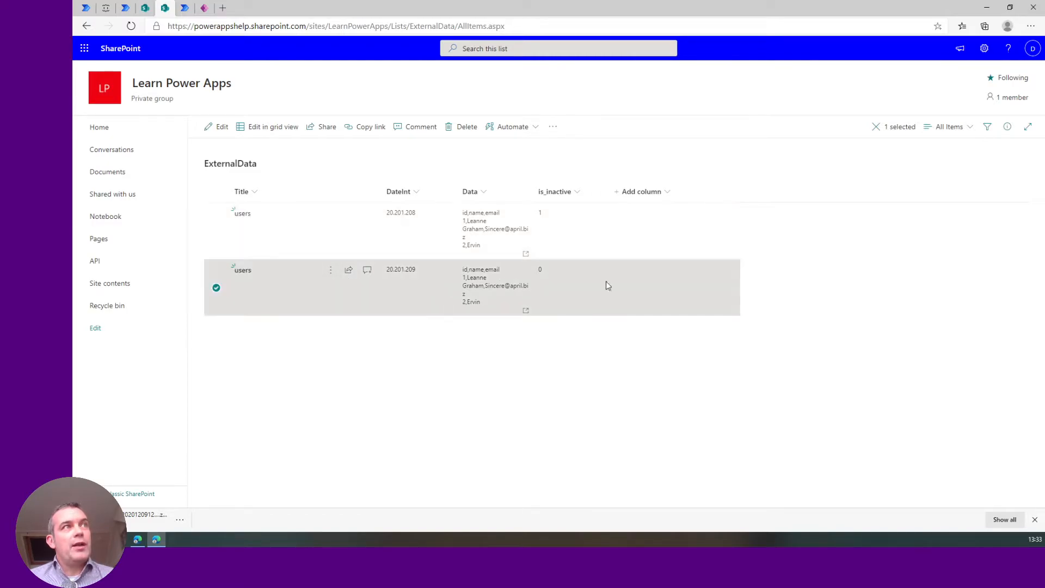
{"action": "left_click", "coordinate": [400, 273]}
{"action": "left_click", "coordinate": [707, 166]}
{"action": "left_click", "coordinate": [705, 164]}
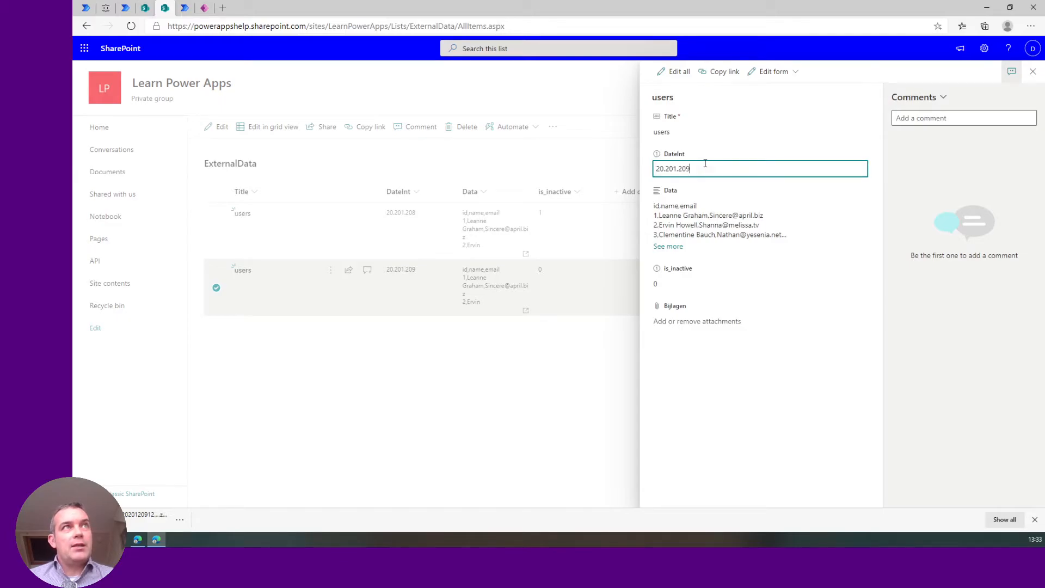
{"action": "type", "text": "7"}
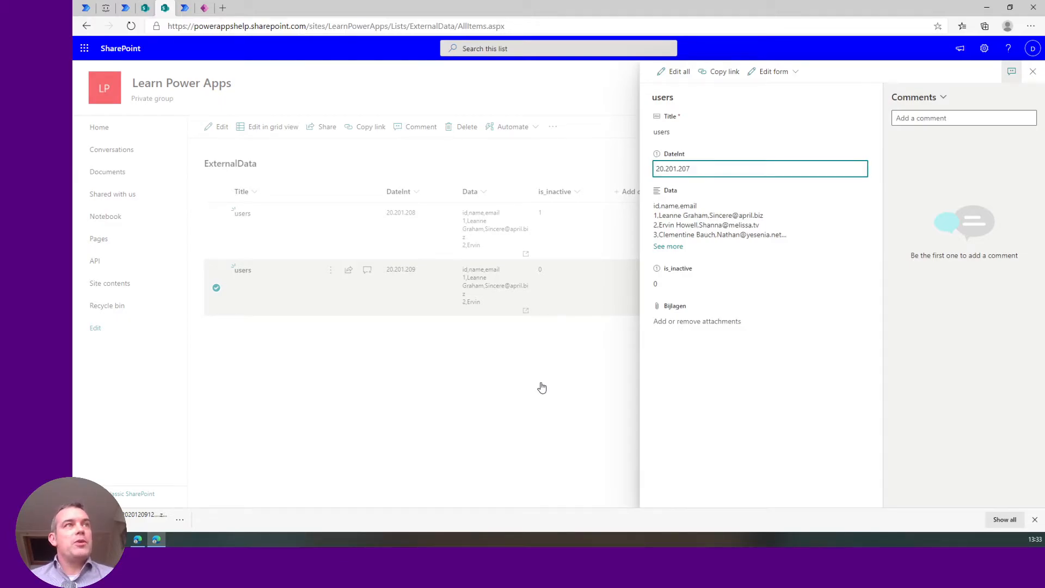
{"action": "left_click", "coordinate": [541, 387]}
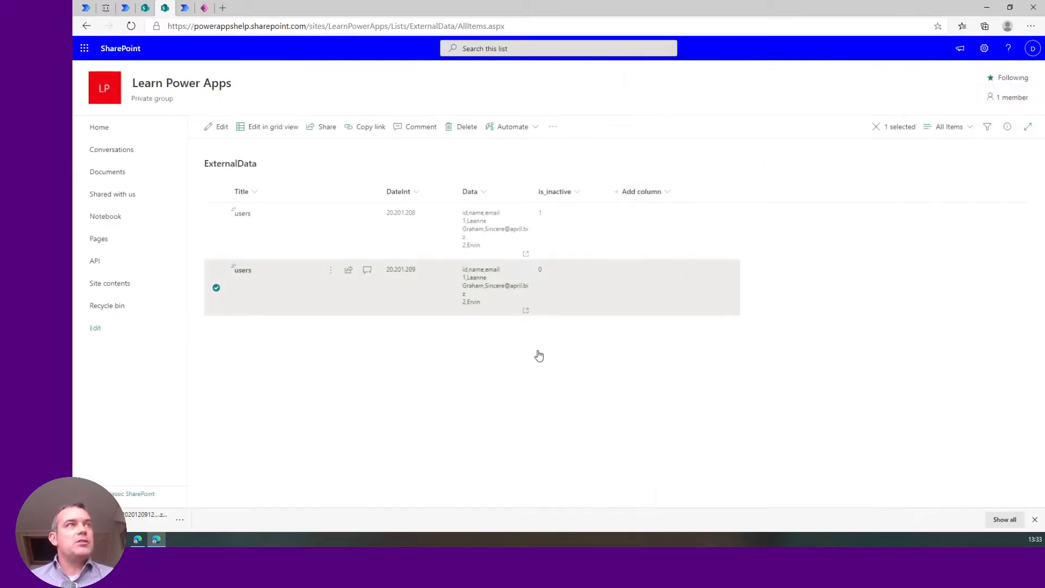
Step: Switch back to Power Automate, run the External Data Sync flow with a manual test and check the Scope - Users action results
{"action": "left_click", "coordinate": [185, 8]}
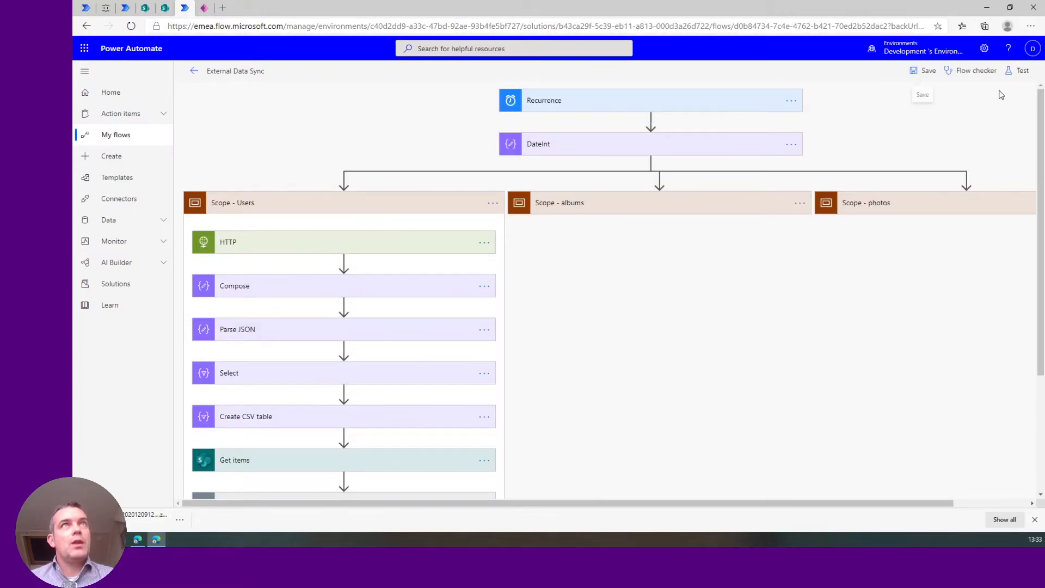
{"action": "left_click", "coordinate": [1018, 72]}
{"action": "left_click", "coordinate": [905, 150]}
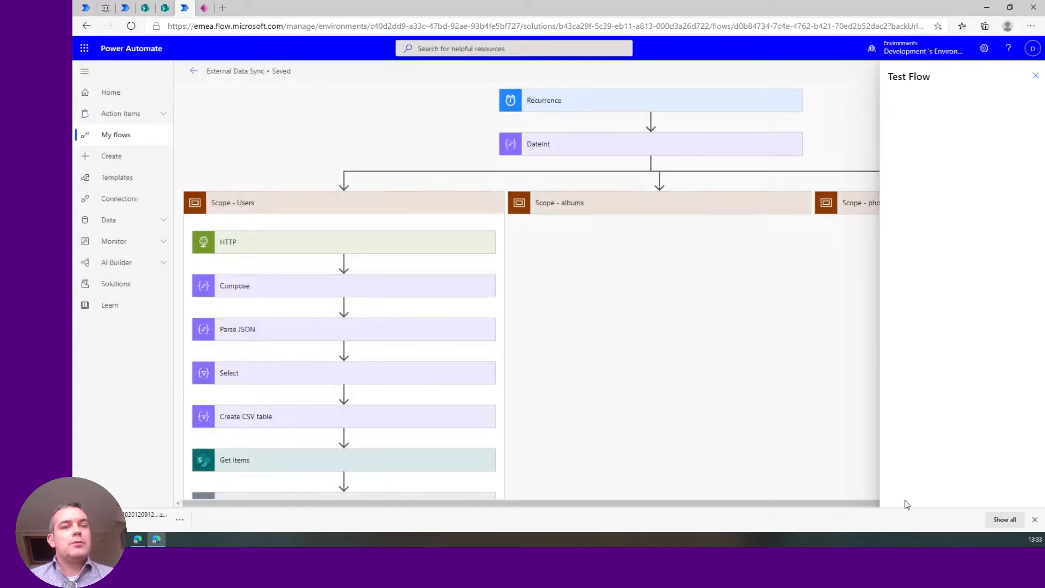
{"action": "left_click", "coordinate": [903, 491]}
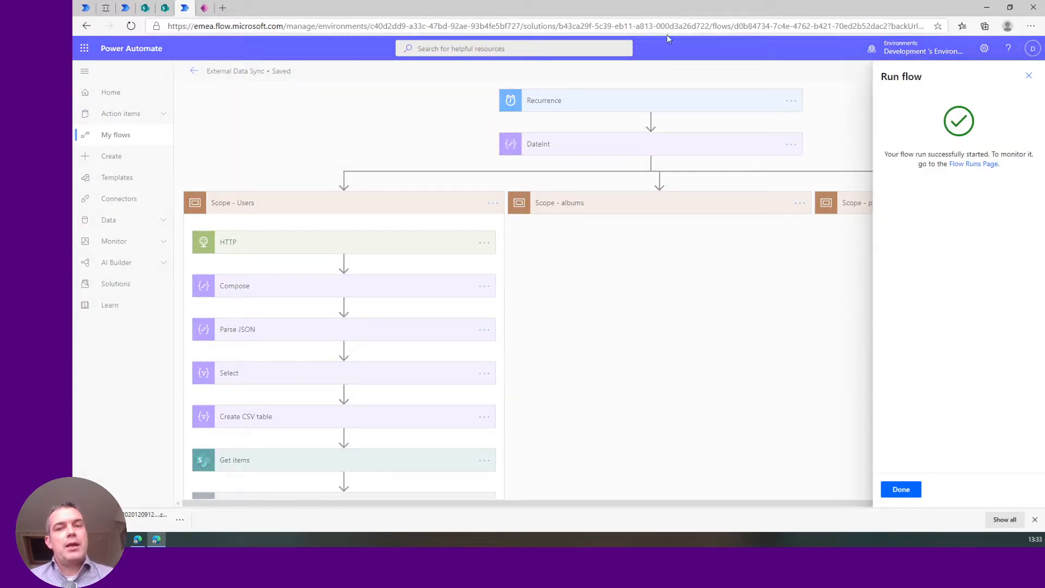
{"action": "left_click", "coordinate": [900, 490]}
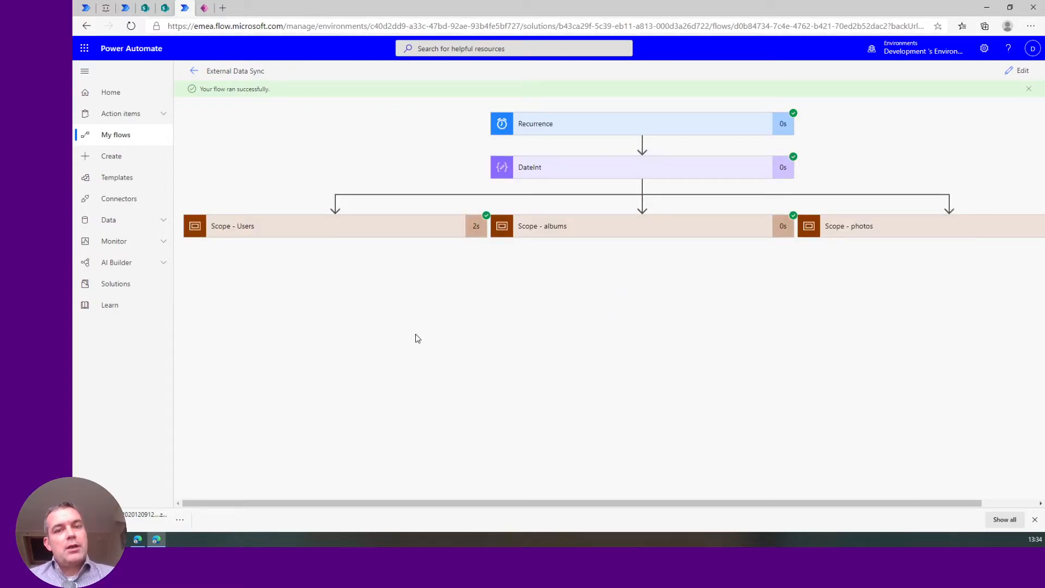
{"action": "left_click", "coordinate": [420, 226]}
{"action": "scroll", "coordinate": [387, 420], "scroll_direction": "down", "scroll_amount": 1}
{"action": "scroll", "coordinate": [387, 420], "scroll_direction": "down", "scroll_amount": 1}
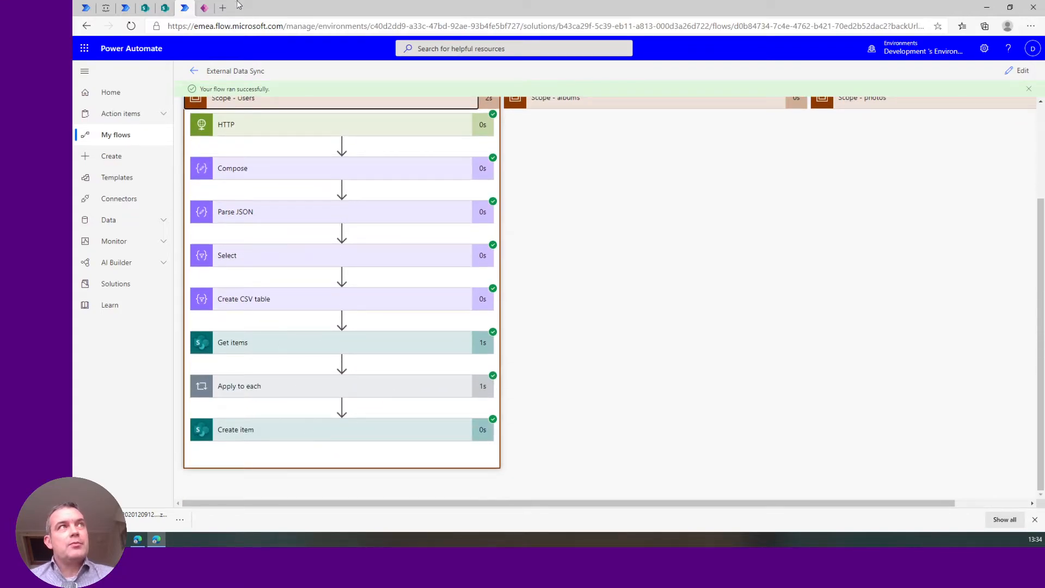
{"action": "scroll", "coordinate": [594, 185], "scroll_direction": "up", "scroll_amount": 2}
{"action": "scroll", "coordinate": [582, 195], "scroll_direction": "down", "scroll_amount": 1}
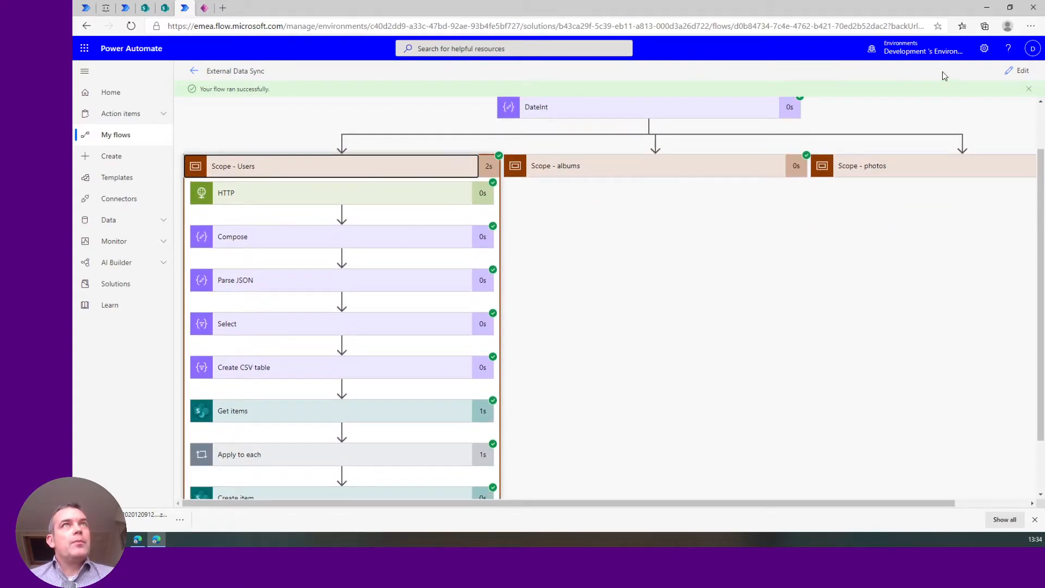
Step: Reopen the flow for editing and add an HTTP action inside Scope - albums
{"action": "left_click", "coordinate": [1016, 72]}
{"action": "left_click", "coordinate": [622, 210]}
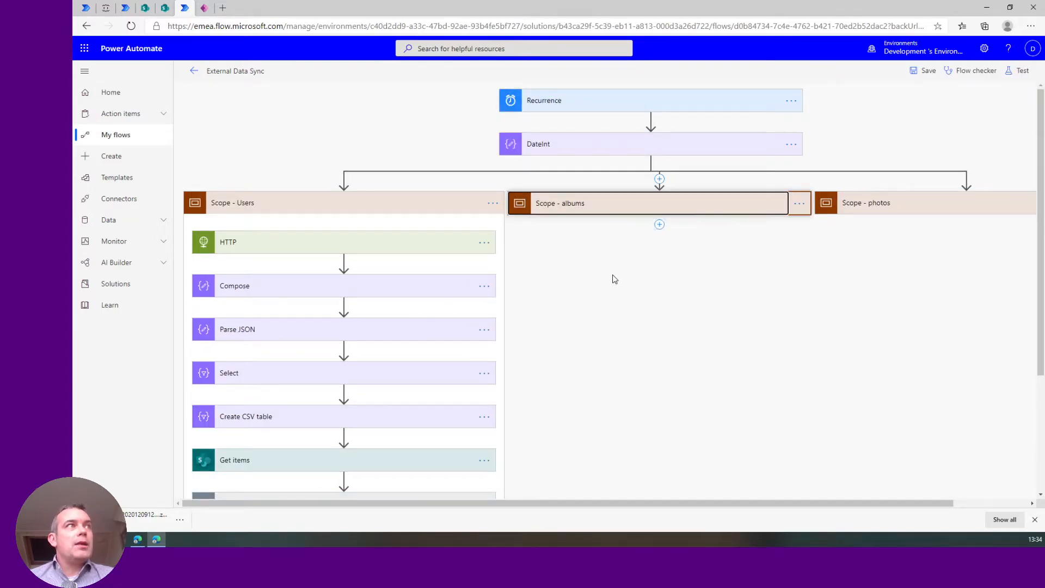
{"action": "scroll", "coordinate": [605, 244], "scroll_direction": "down", "scroll_amount": 3}
{"action": "scroll", "coordinate": [605, 244], "scroll_direction": "up", "scroll_amount": 3}
{"action": "left_click", "coordinate": [666, 225]}
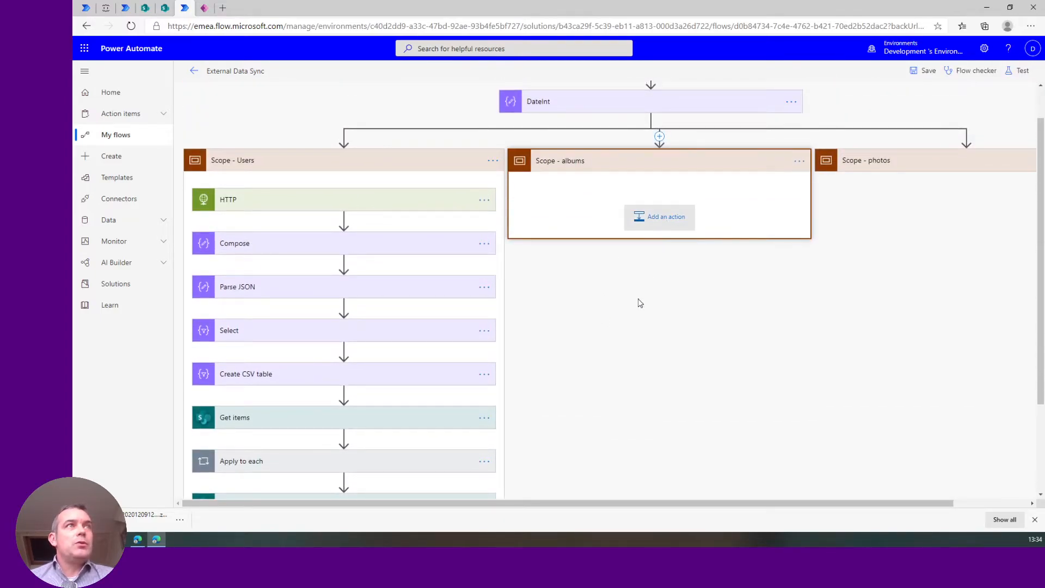
{"action": "type", "text": "http"}
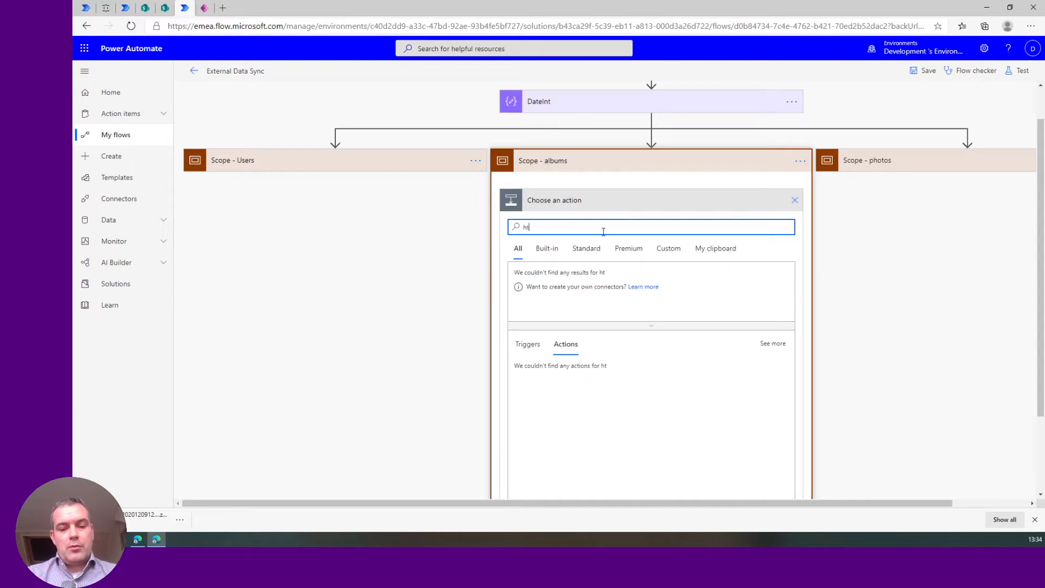
{"action": "scroll", "coordinate": [552, 302], "scroll_direction": "down", "scroll_amount": 2}
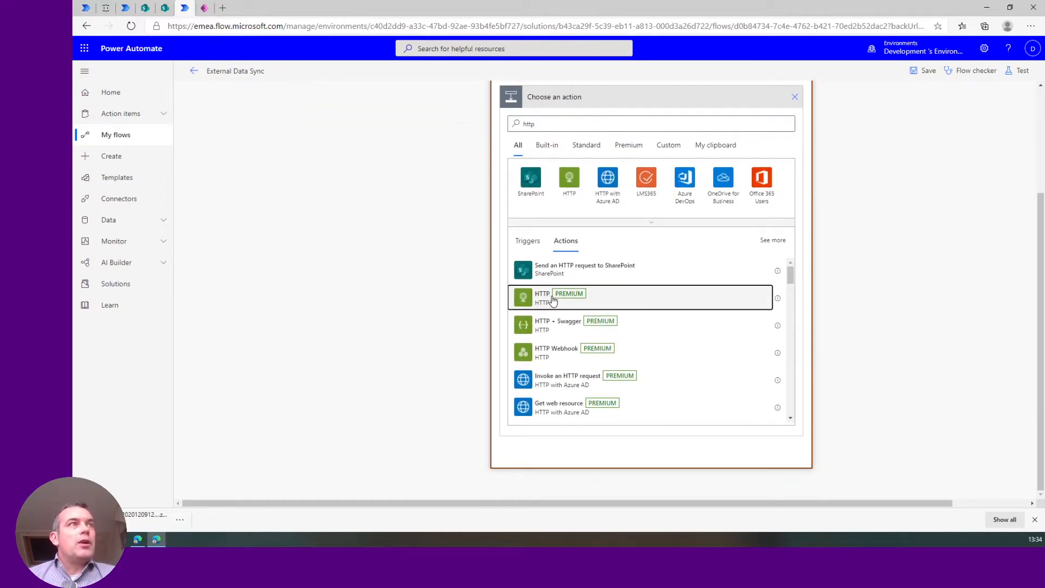
{"action": "left_click", "coordinate": [551, 302]}
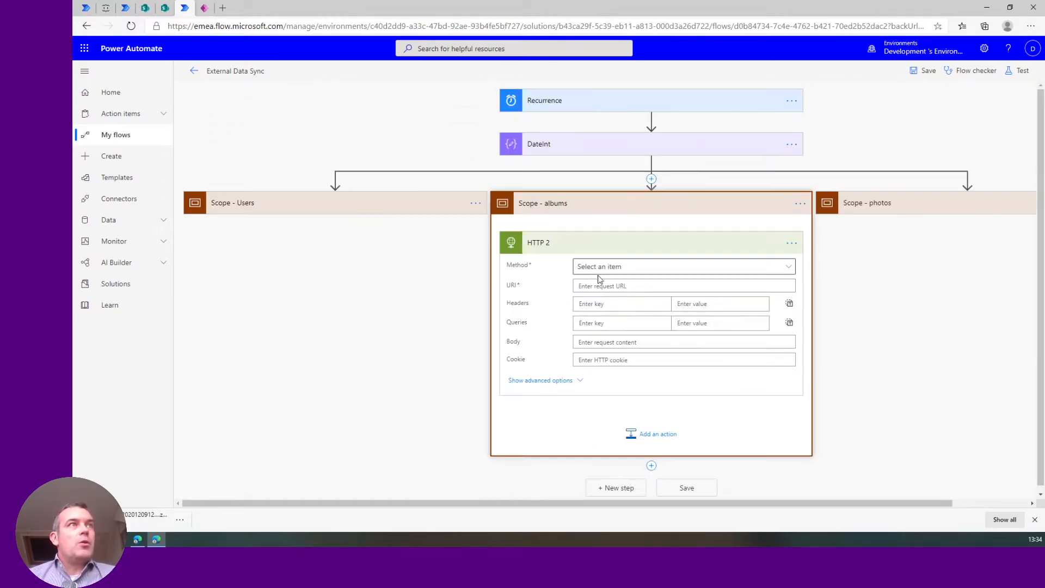
Step: Switch to the JSONPlaceholder site, open the /albums resource and copy its URL
{"action": "left_click", "coordinate": [105, 8]}
{"action": "left_click", "coordinate": [86, 26]}
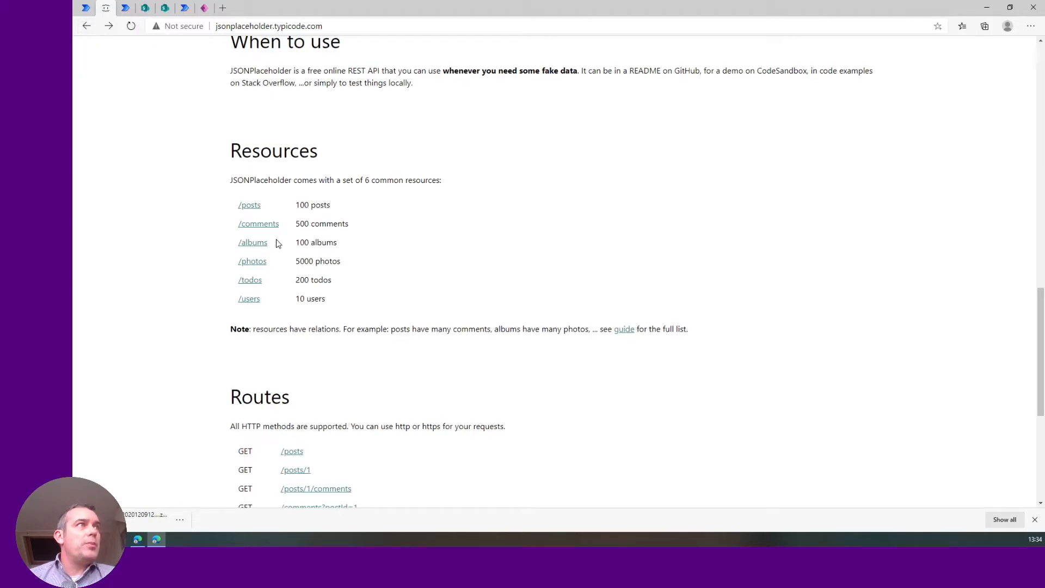
{"action": "left_click", "coordinate": [262, 248]}
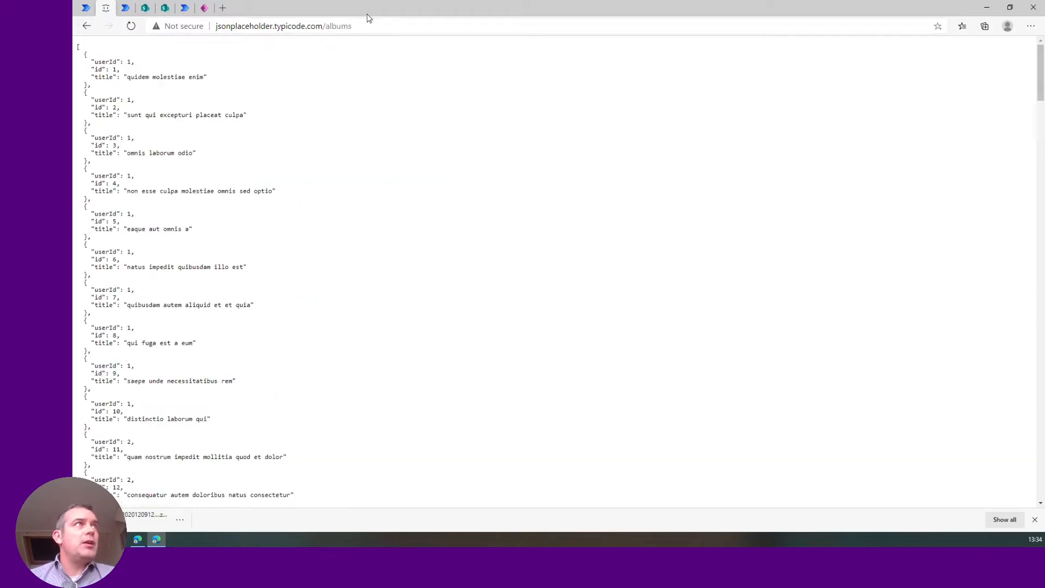
{"action": "left_click", "coordinate": [272, 26]}
{"action": "key", "text": "ctrl+c"}
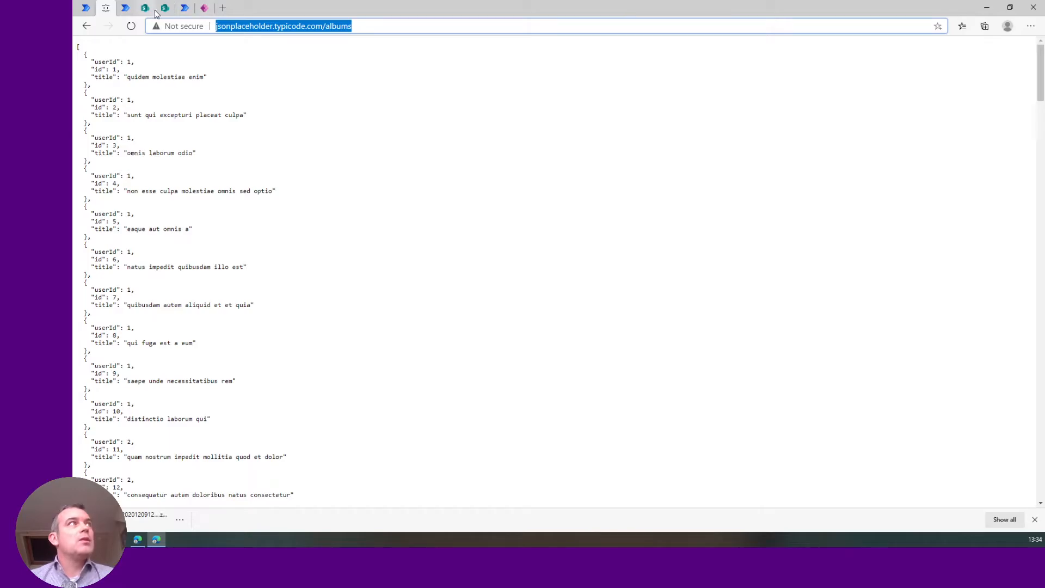
{"action": "left_click", "coordinate": [184, 8]}
{"action": "left_click", "coordinate": [635, 266]}
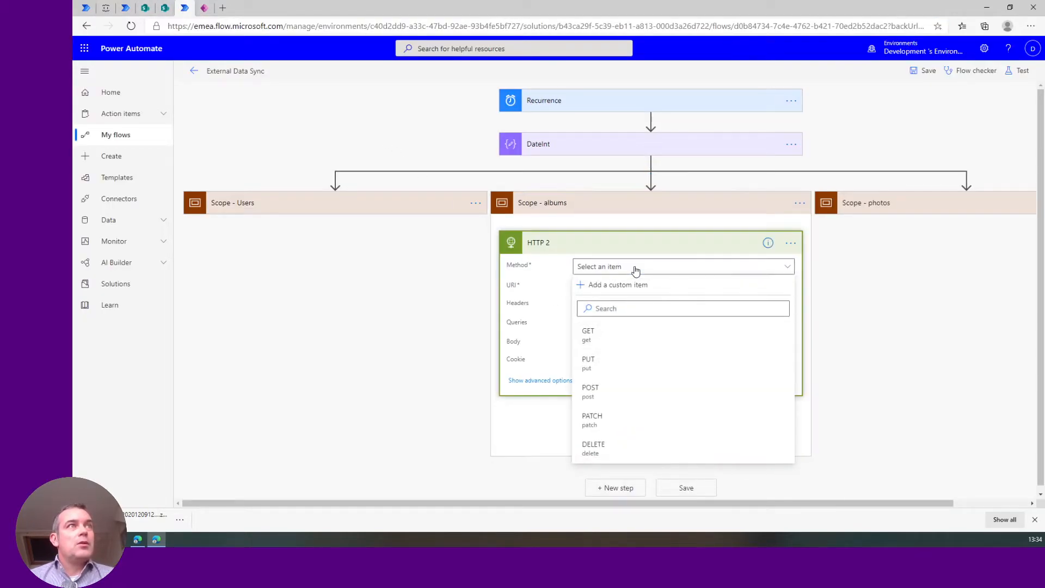
{"action": "left_click", "coordinate": [605, 330]}
{"action": "left_click", "coordinate": [606, 286]}
{"action": "key", "text": "ctrl+v"}
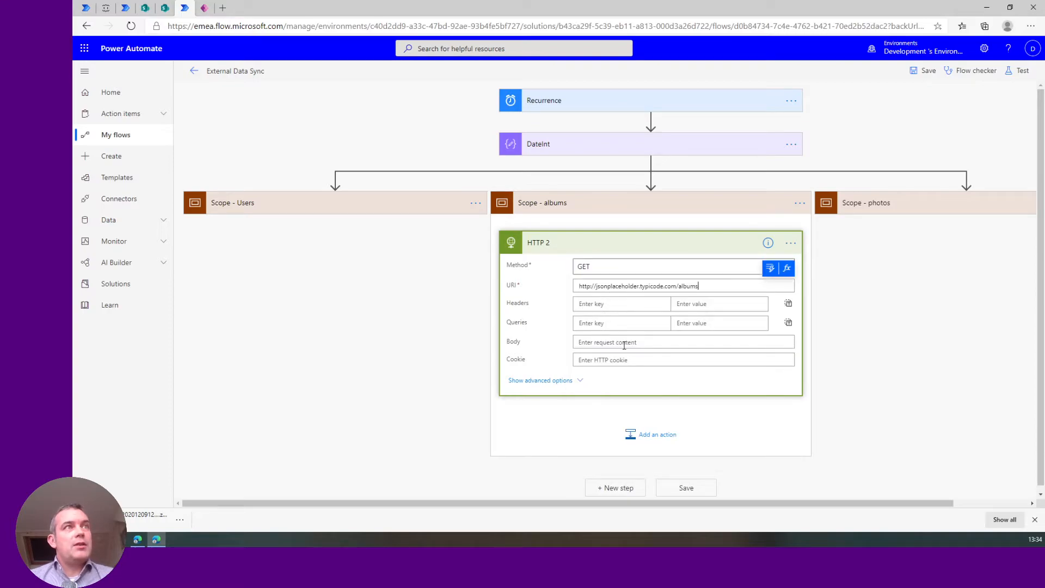
Step: Add a Parse JSON action after HTTP 2 and set its Content to the HTTP 2 Body
{"action": "left_click", "coordinate": [630, 434]}
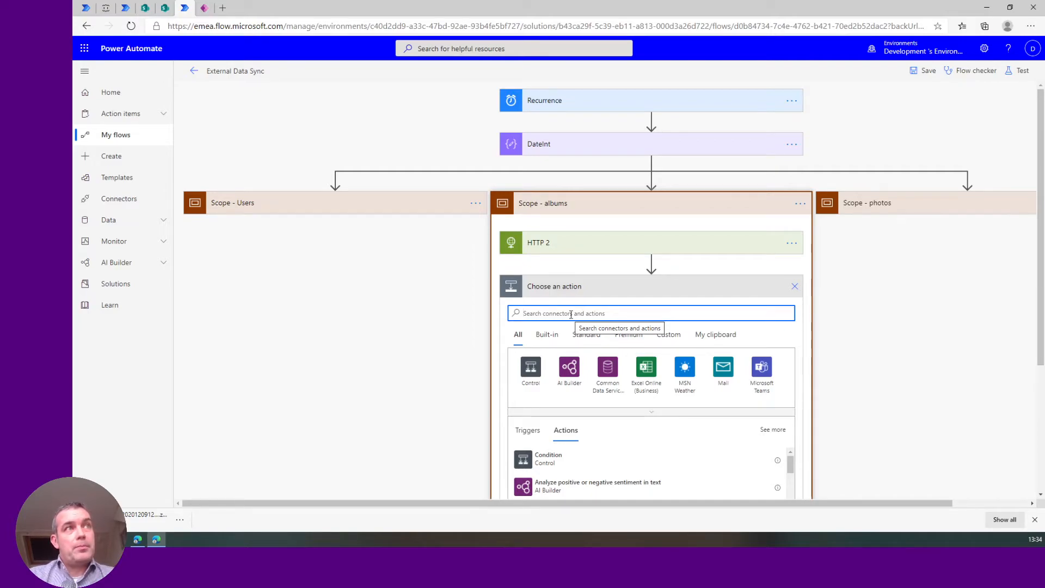
{"action": "type", "text": "pars"}
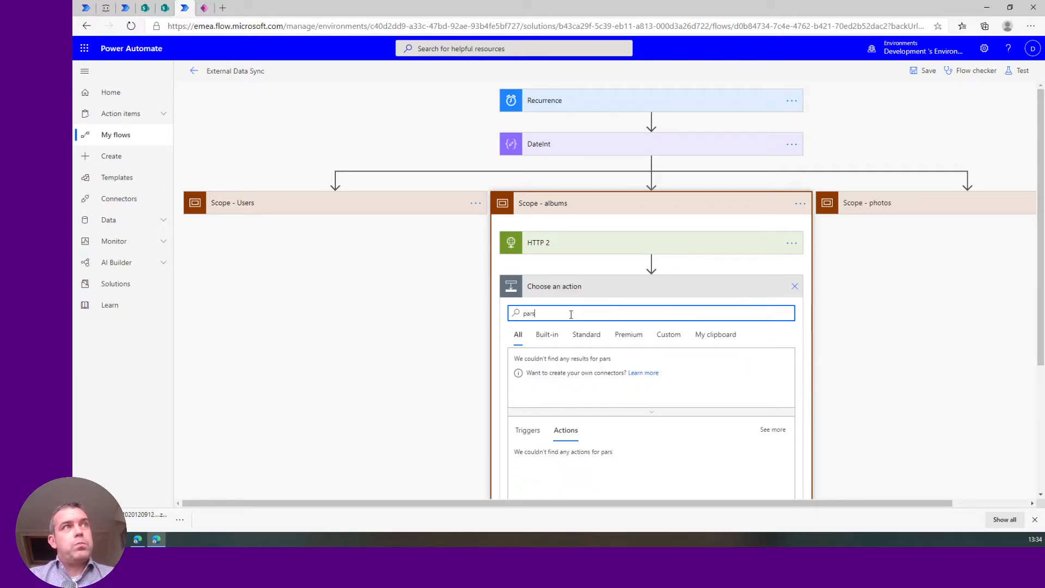
{"action": "type", "text": "e"}
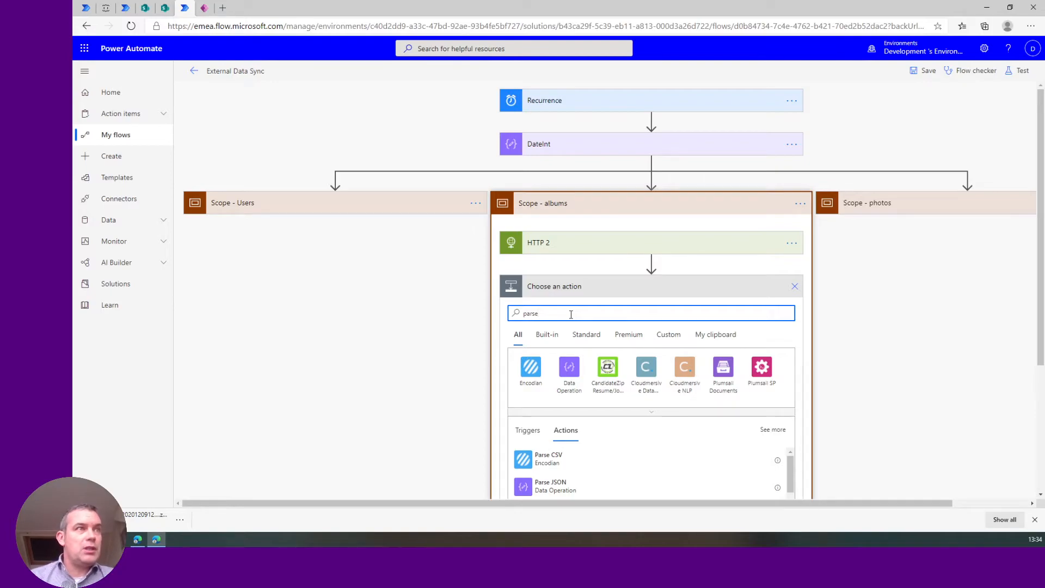
{"action": "left_click", "coordinate": [551, 483]}
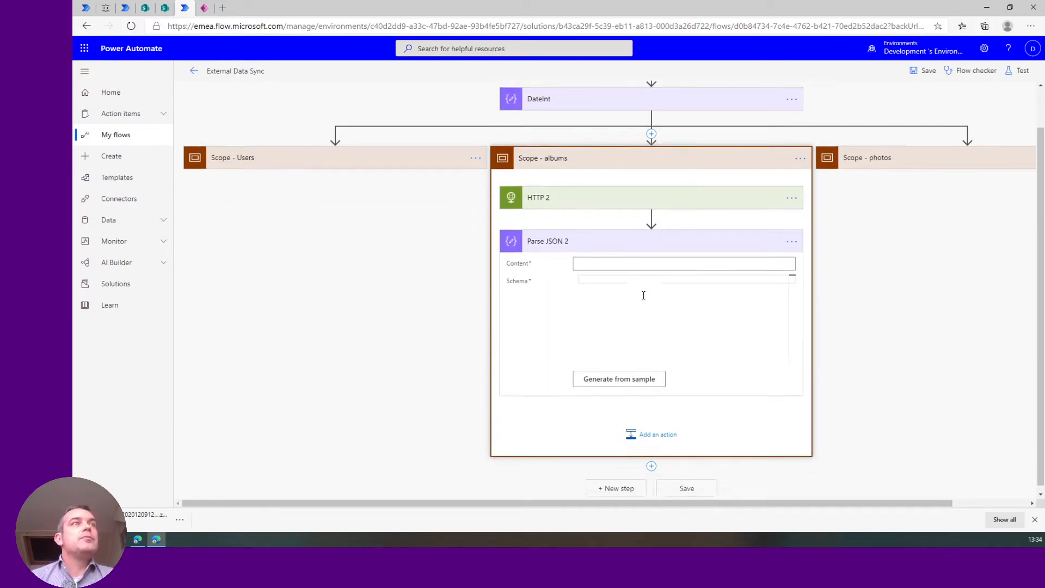
{"action": "left_click", "coordinate": [760, 255]}
{"action": "left_click", "coordinate": [767, 242]}
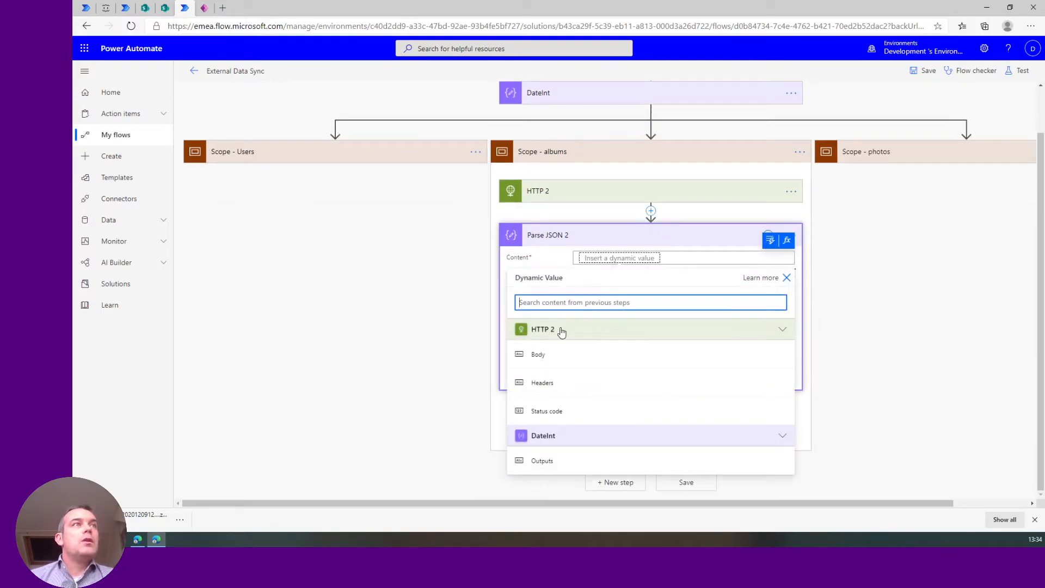
{"action": "left_click", "coordinate": [541, 355]}
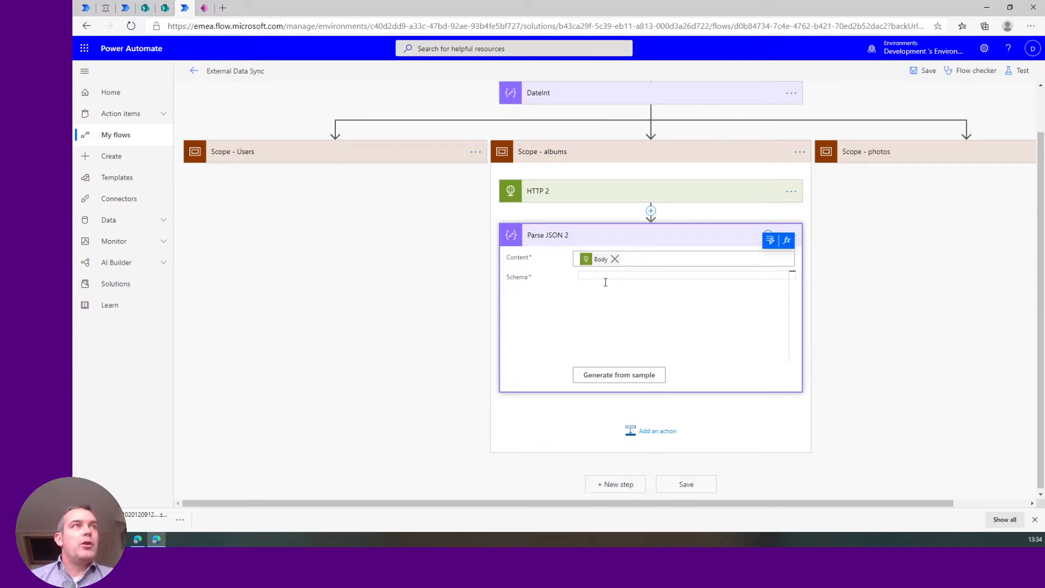
Step: Copy the full albums JSON from JSONPlaceholder and generate the Parse JSON 2 schema from it as the sample payload
{"action": "left_click", "coordinate": [102, 10]}
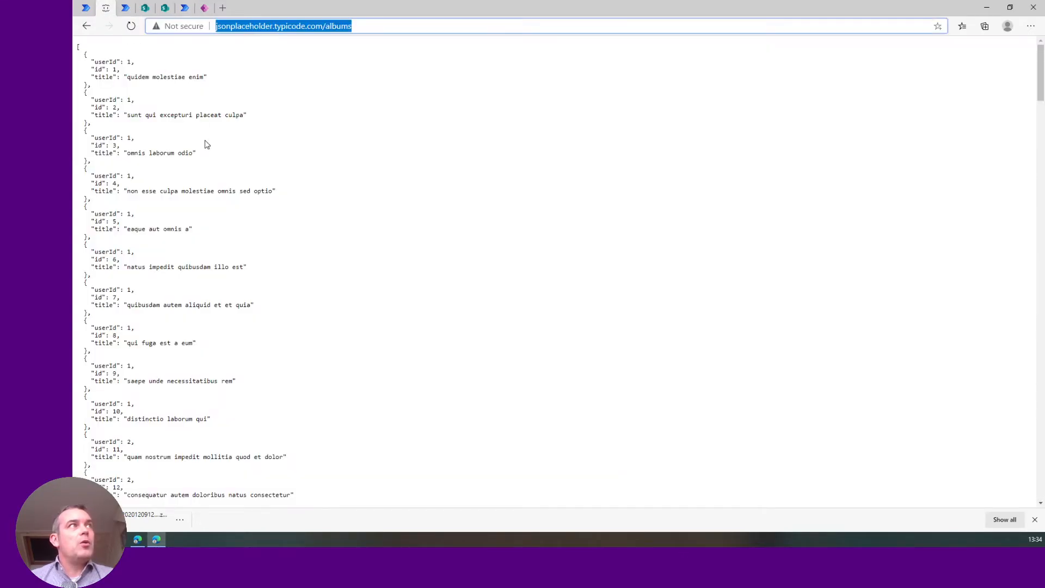
{"action": "key", "text": "ctrl+a"}
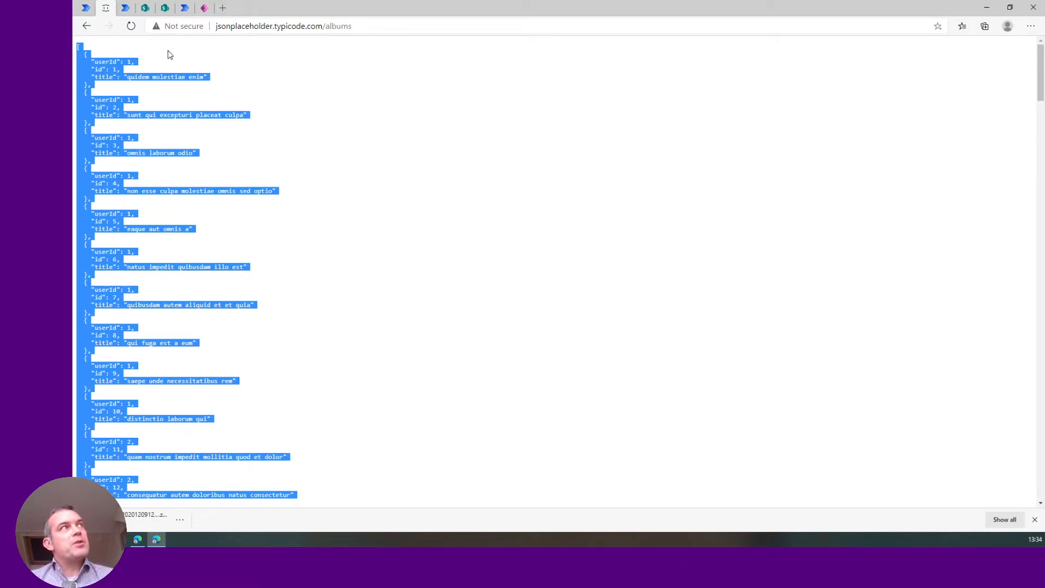
{"action": "left_click", "coordinate": [184, 8]}
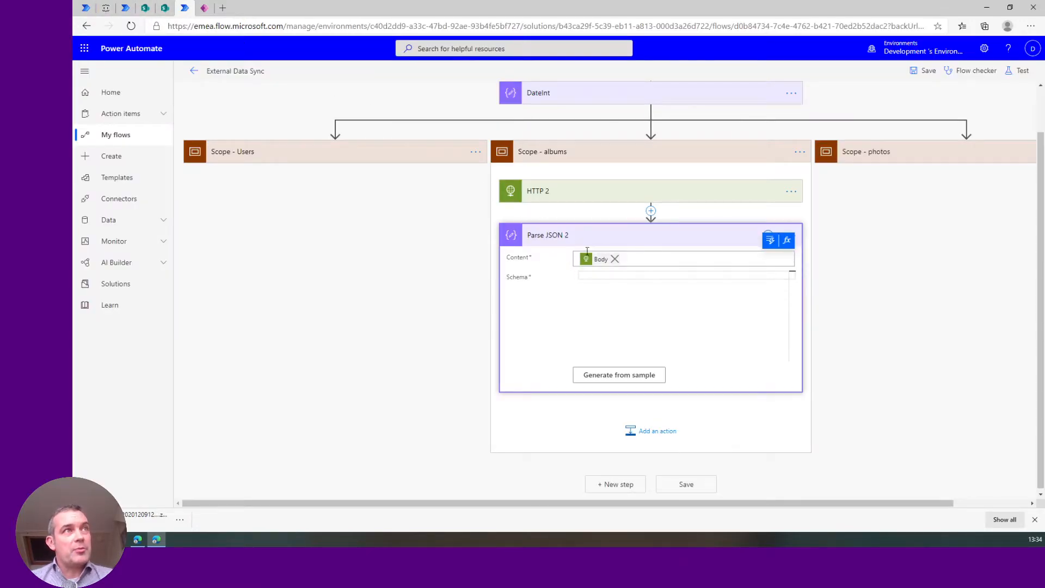
{"action": "left_click", "coordinate": [619, 374]}
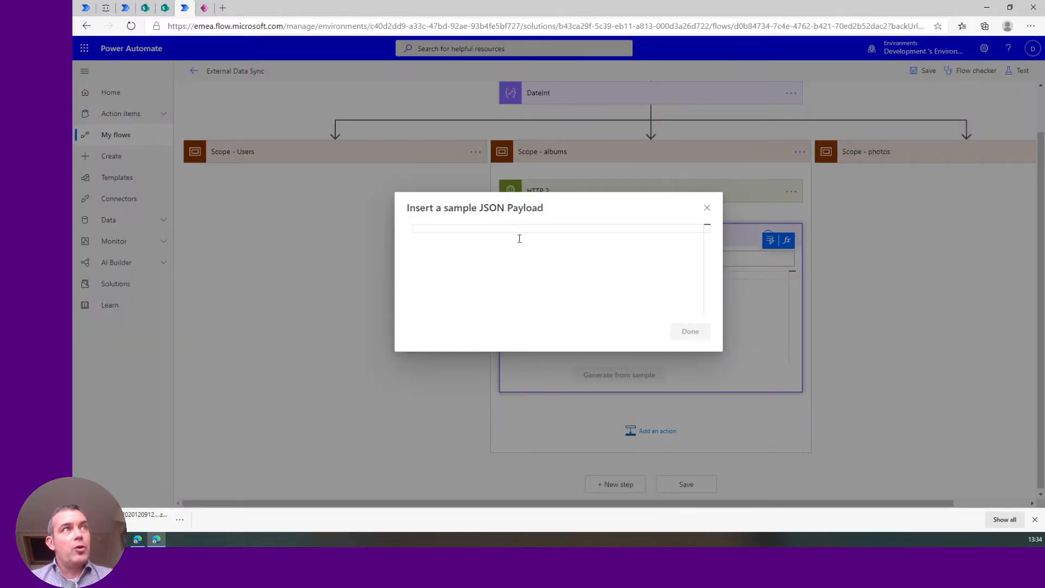
{"action": "key", "text": "ctrl+v"}
{"action": "left_click", "coordinate": [705, 346]}
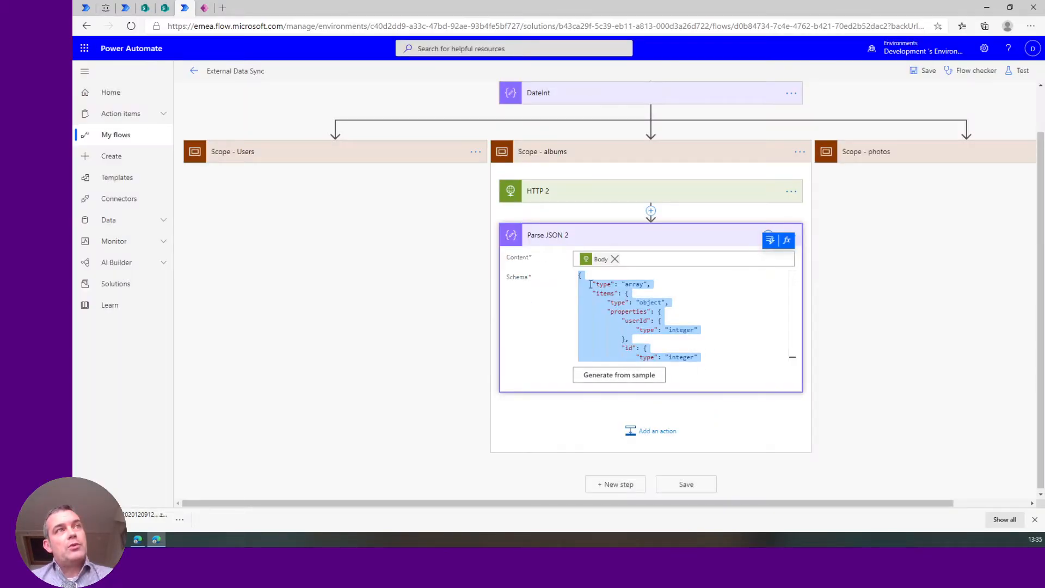
{"action": "scroll", "coordinate": [623, 360], "scroll_direction": "down", "scroll_amount": 5}
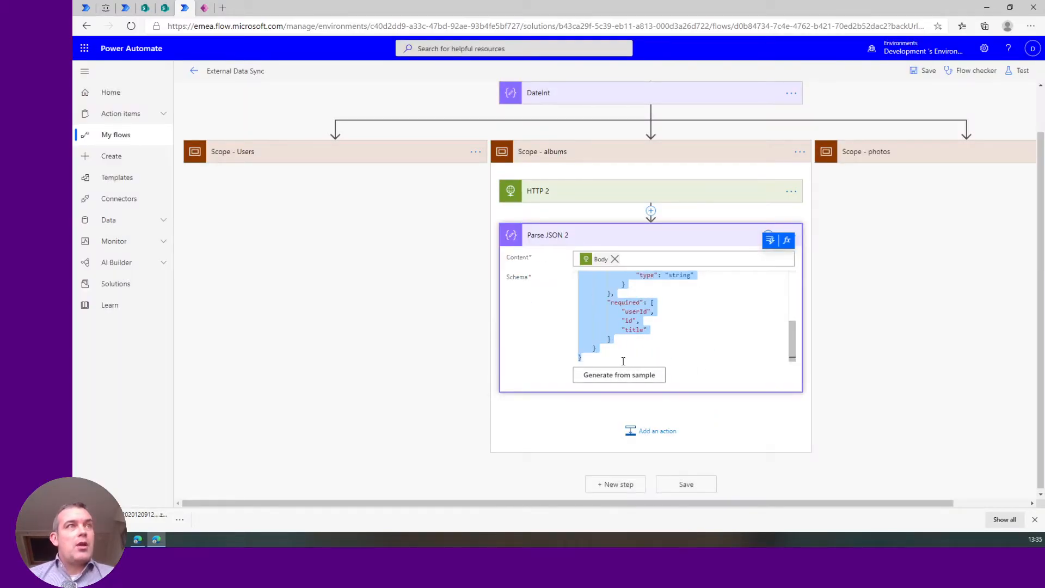
Step: Add a Select action after Parse JSON 2 and set its From input to the Parse JSON 2 Body
{"action": "left_click", "coordinate": [631, 423]}
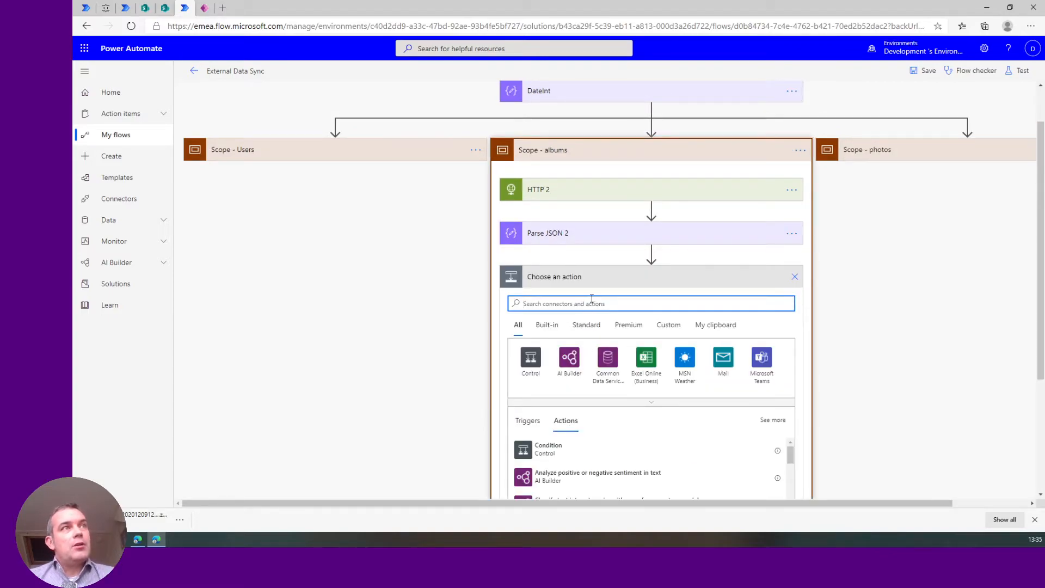
{"action": "type", "text": "select"}
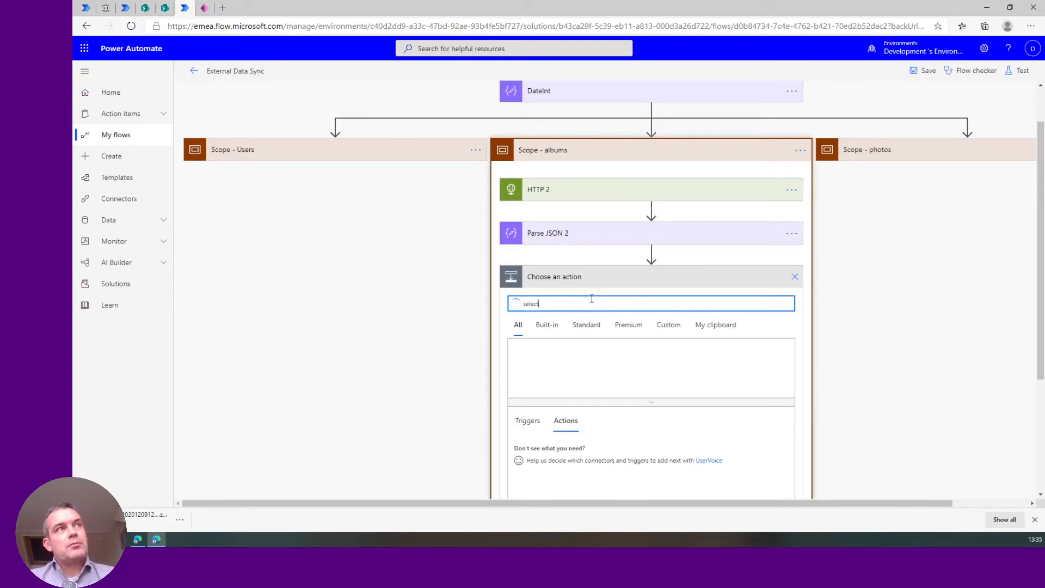
{"action": "left_click", "coordinate": [545, 447]}
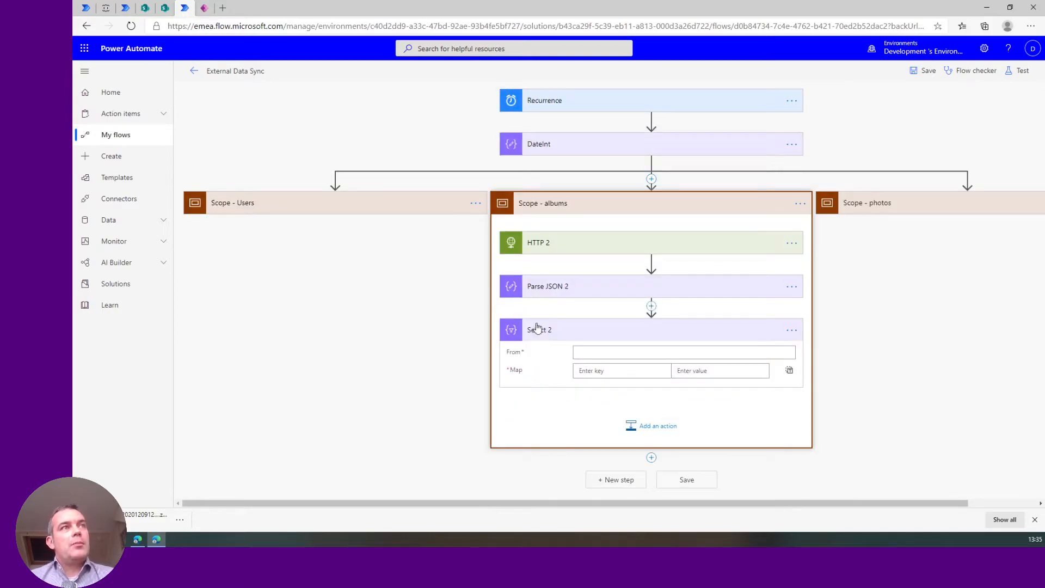
{"action": "left_click", "coordinate": [626, 355]}
{"action": "left_click", "coordinate": [770, 334]}
{"action": "left_click", "coordinate": [559, 230]}
Step: In the Select 2 map, add the key id with the id field from Parse JSON 2 as its value
{"action": "left_click", "coordinate": [688, 371]}
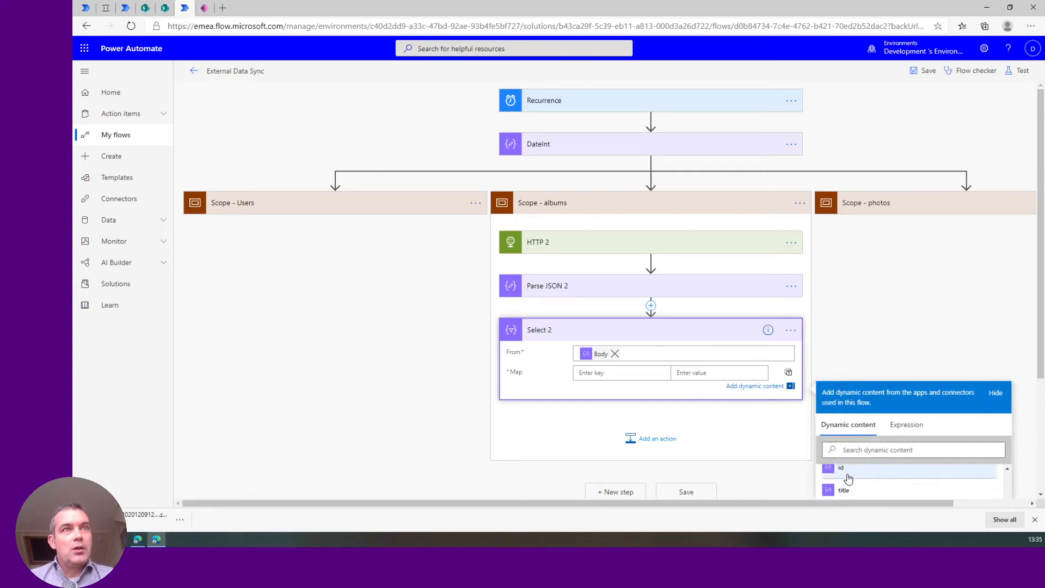
{"action": "scroll", "coordinate": [865, 487], "scroll_direction": "up", "scroll_amount": 1}
{"action": "left_click", "coordinate": [856, 490]}
{"action": "left_click", "coordinate": [631, 373]}
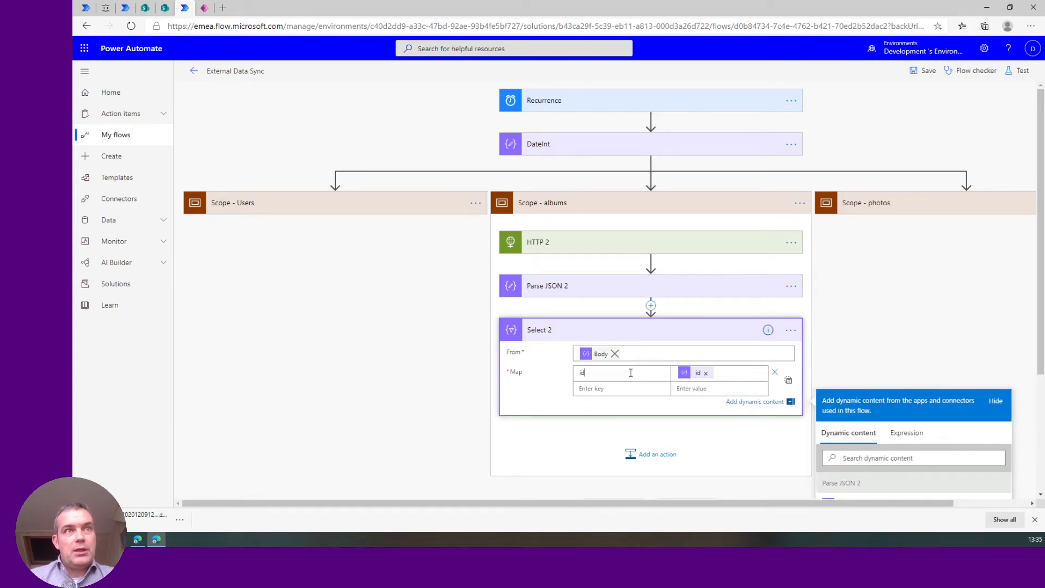
Step: In the Select 2 map, add the key title with the title field from Parse JSON 2 as its value
{"action": "left_click_drag", "start_coordinate": [1039, 365], "coordinate": [1039, 480]}
{"action": "scroll", "coordinate": [871, 395], "scroll_direction": "up", "scroll_amount": 2}
{"action": "scroll", "coordinate": [856, 425], "scroll_direction": "up", "scroll_amount": 1}
{"action": "scroll", "coordinate": [698, 388], "scroll_direction": "down", "scroll_amount": 1}
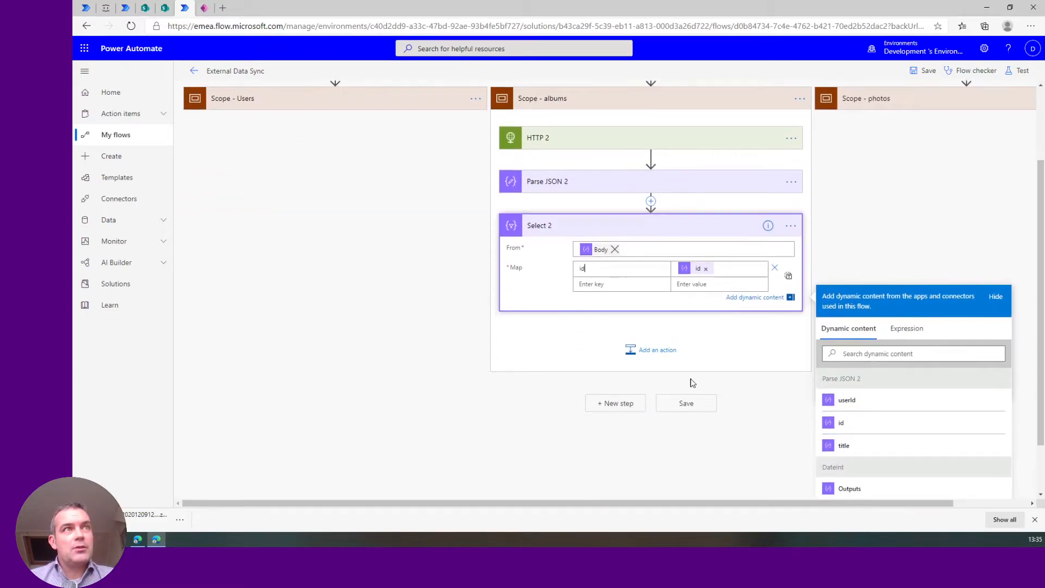
{"action": "left_click", "coordinate": [707, 286]}
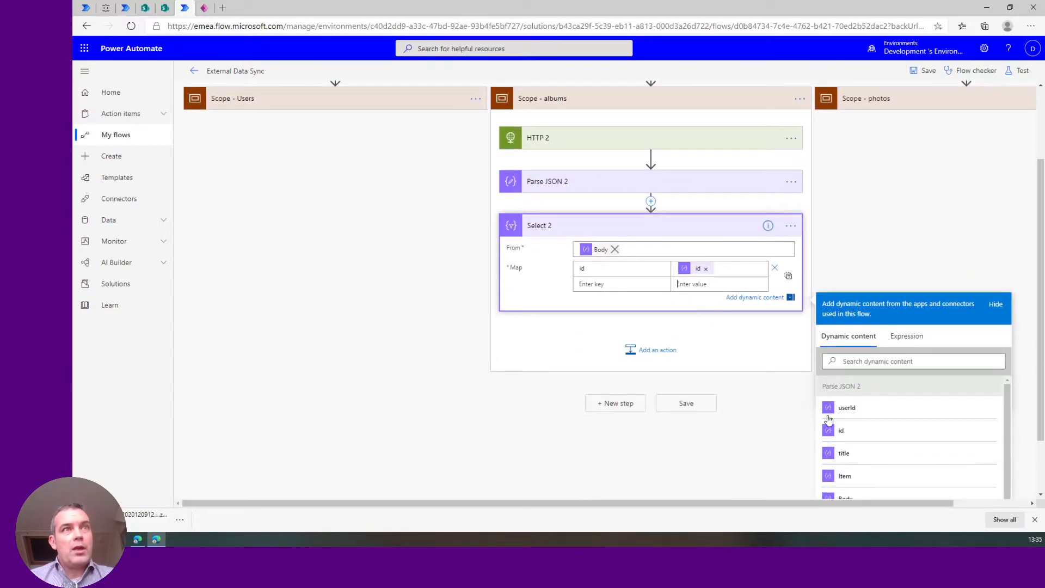
{"action": "left_click", "coordinate": [850, 455]}
{"action": "left_click", "coordinate": [649, 284]}
{"action": "type", "text": "title"}
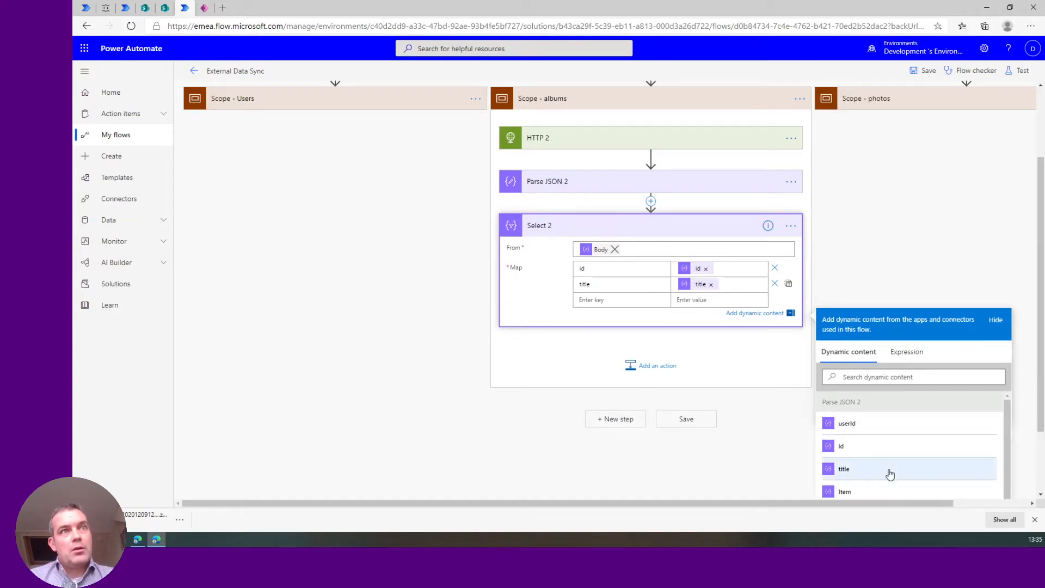
Step: Add the key userId to the Select 2 map with the userId field from Parse JSON 2 as its value
{"action": "scroll", "coordinate": [888, 473], "scroll_direction": "down", "scroll_amount": 3}
{"action": "scroll", "coordinate": [889, 473], "scroll_direction": "up", "scroll_amount": 3}
{"action": "left_click", "coordinate": [847, 423]}
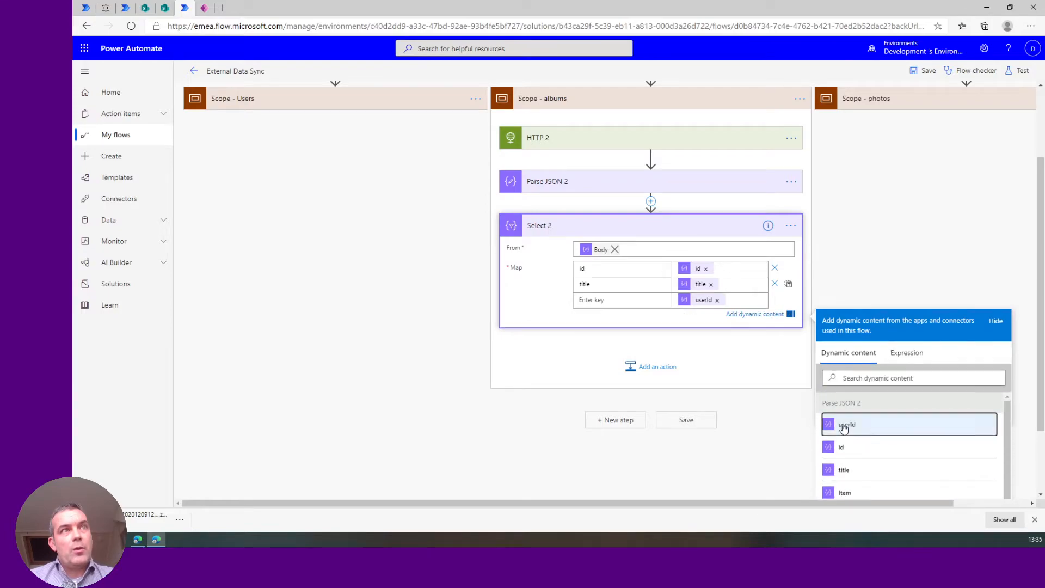
{"action": "left_click", "coordinate": [636, 296]}
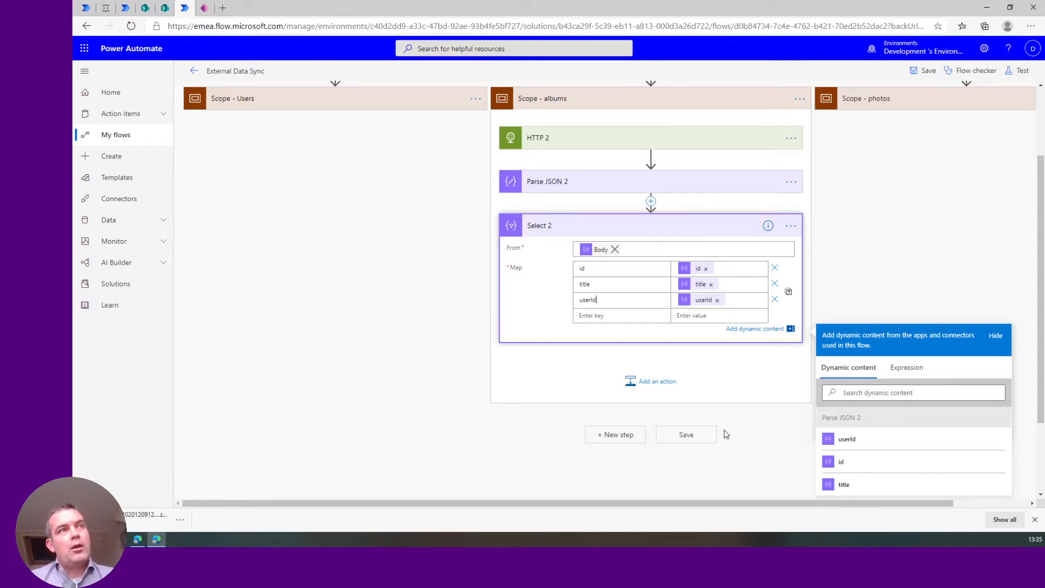
Step: Add a Create CSV table action after Select 2 and set its From input to the Select 2 Output
{"action": "left_click", "coordinate": [657, 381]}
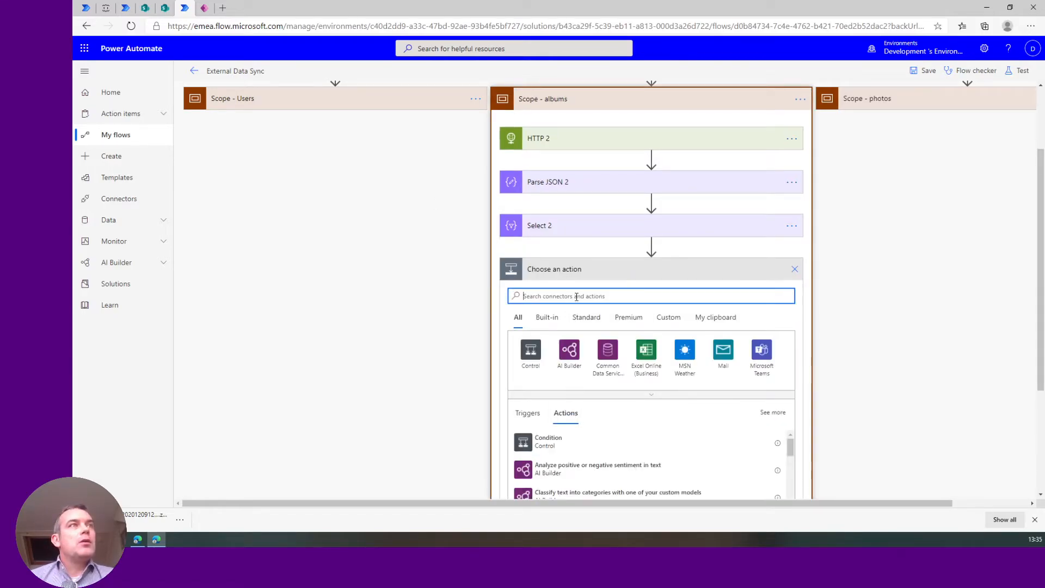
{"action": "type", "text": "csv"}
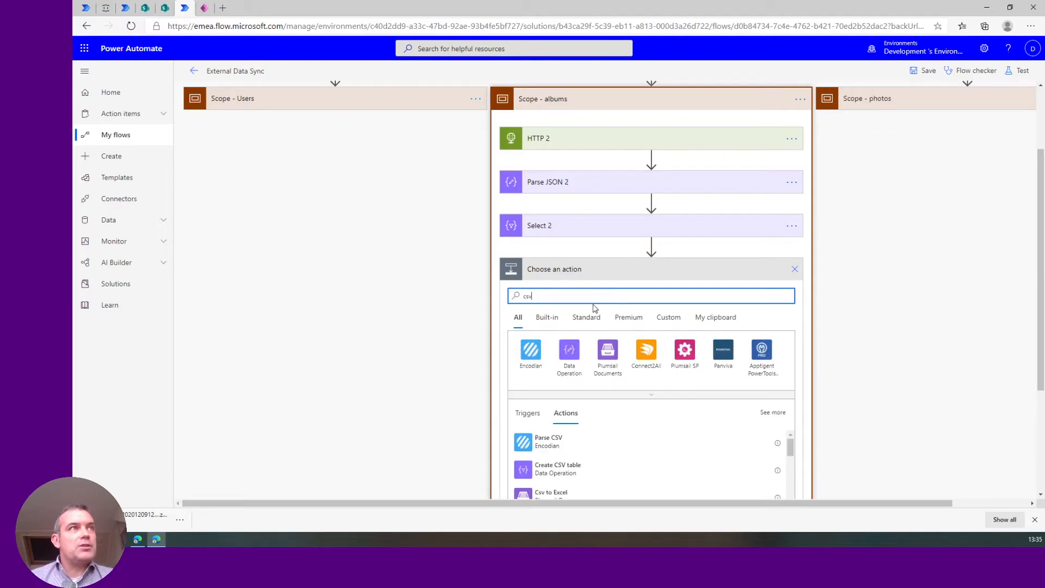
{"action": "left_click", "coordinate": [626, 328]}
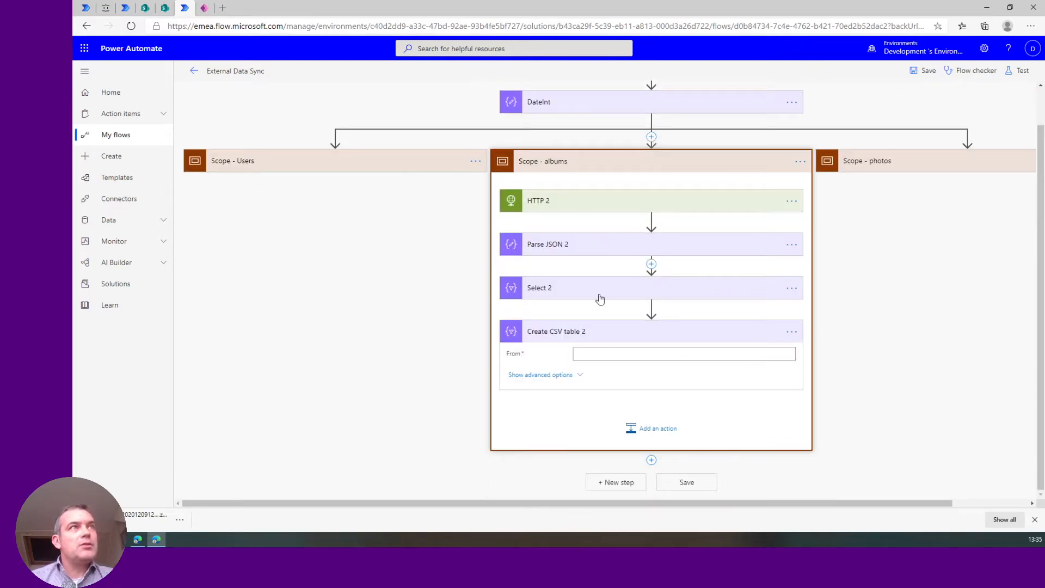
{"action": "left_click", "coordinate": [611, 357]}
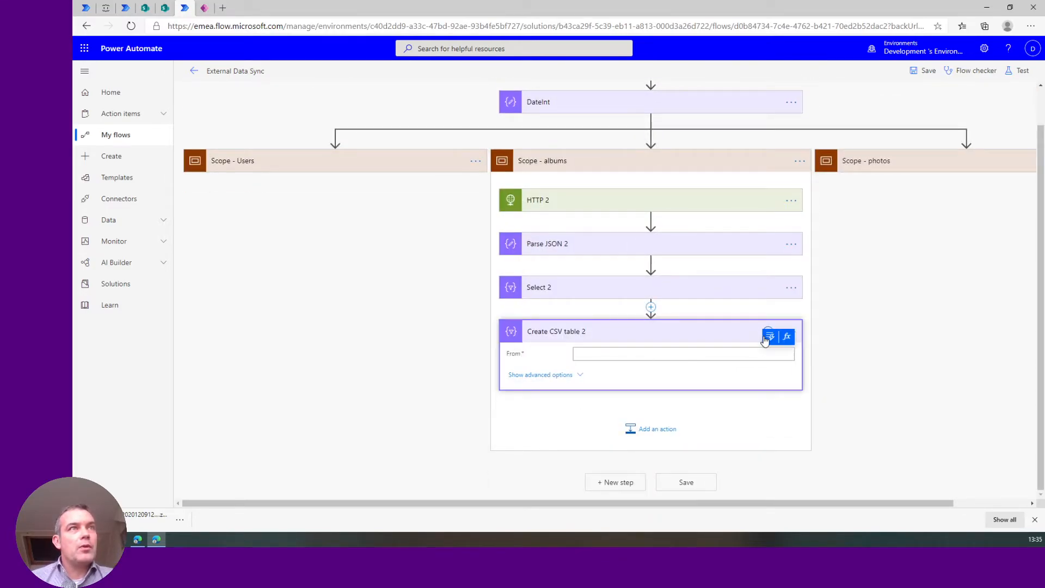
{"action": "left_click", "coordinate": [766, 334]}
{"action": "left_click", "coordinate": [561, 188]}
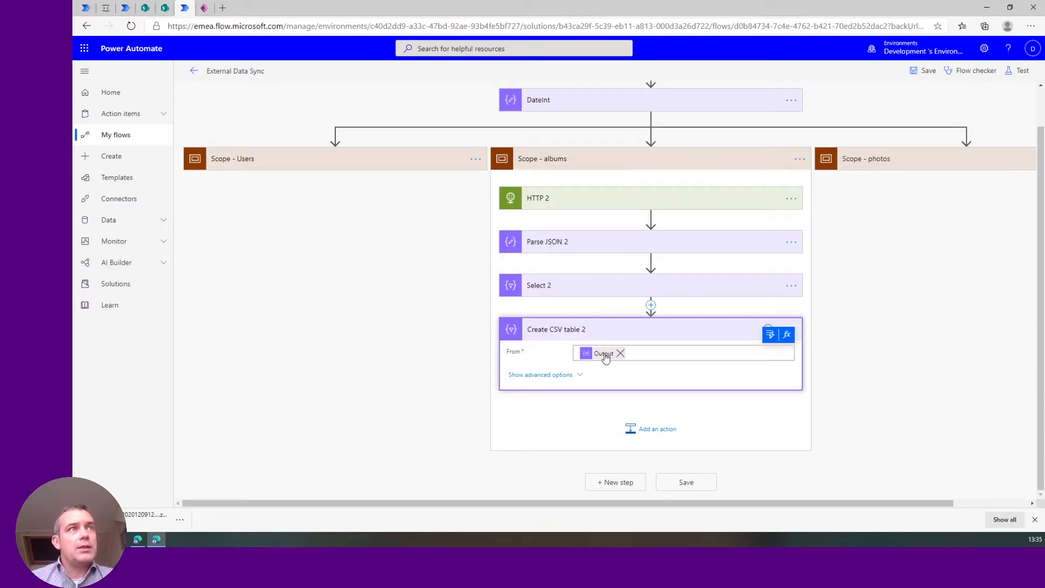
Step: Add a SharePoint Get items action after Create CSV table 2 in the albums scope
{"action": "left_click", "coordinate": [651, 428]}
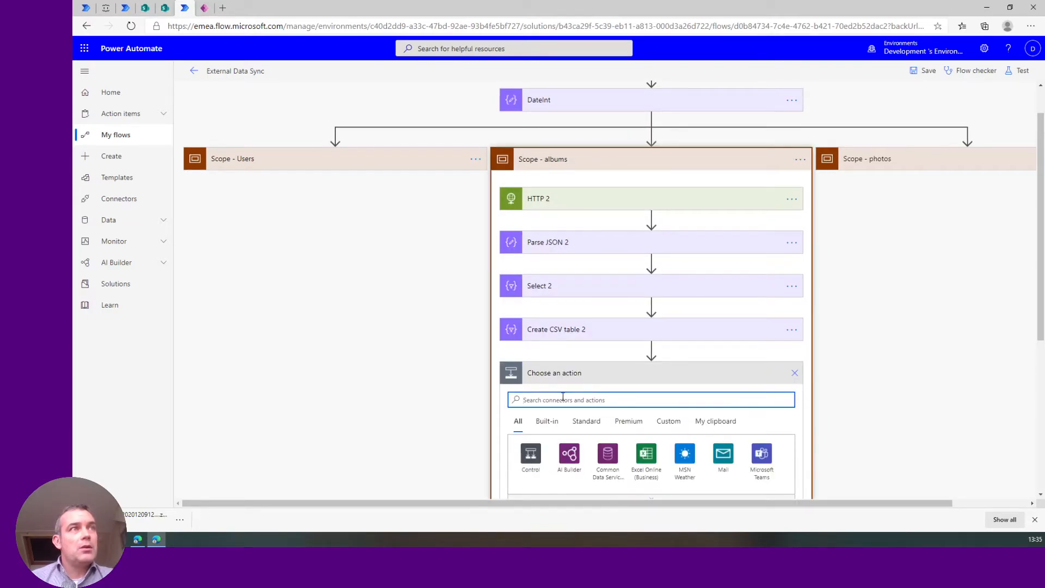
{"action": "type", "text": "sharepoint"}
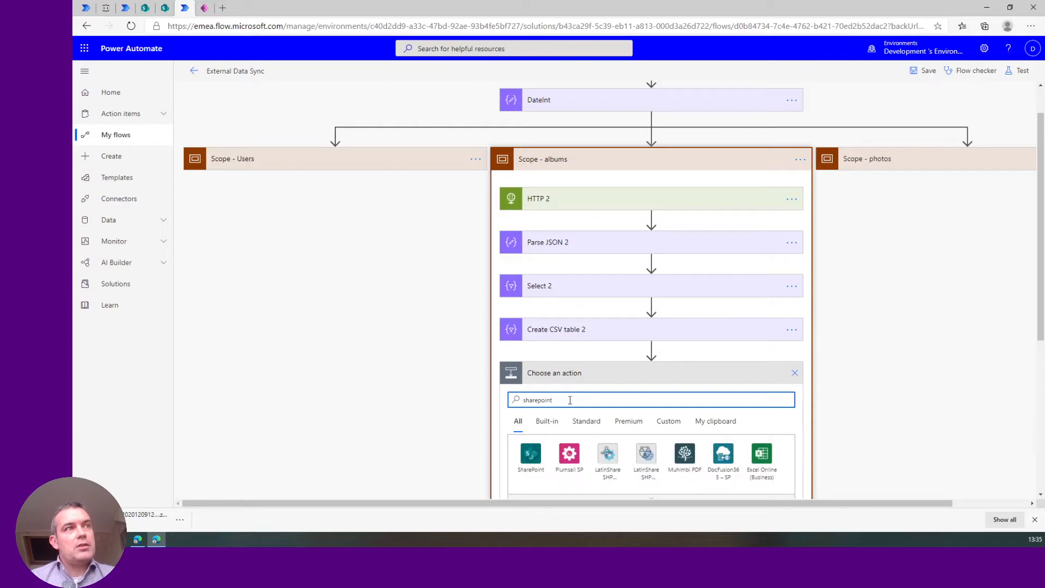
{"action": "scroll", "coordinate": [563, 397], "scroll_direction": "down", "scroll_amount": 2}
{"action": "left_click", "coordinate": [527, 329]}
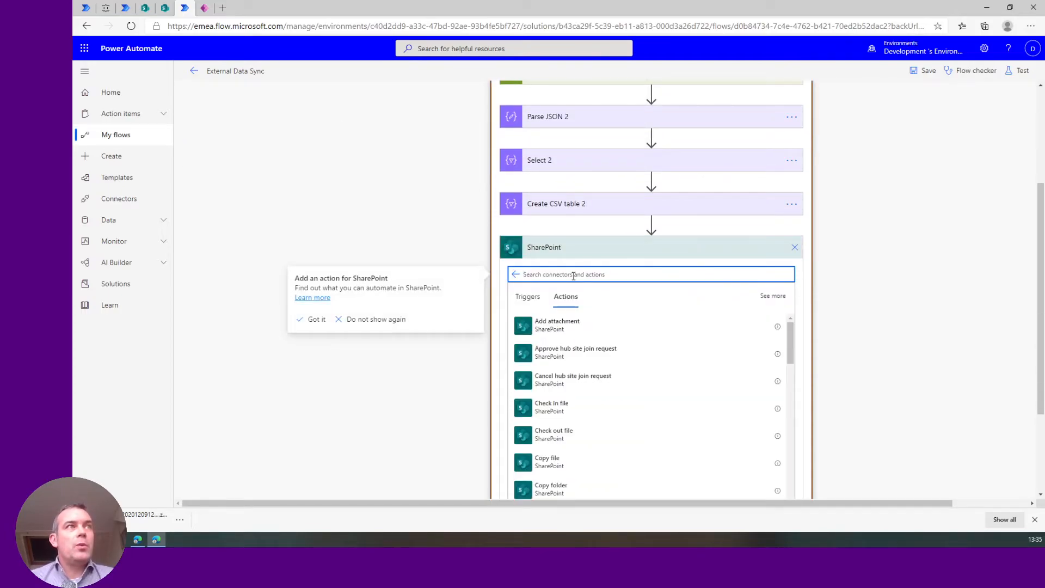
{"action": "type", "text": "get"}
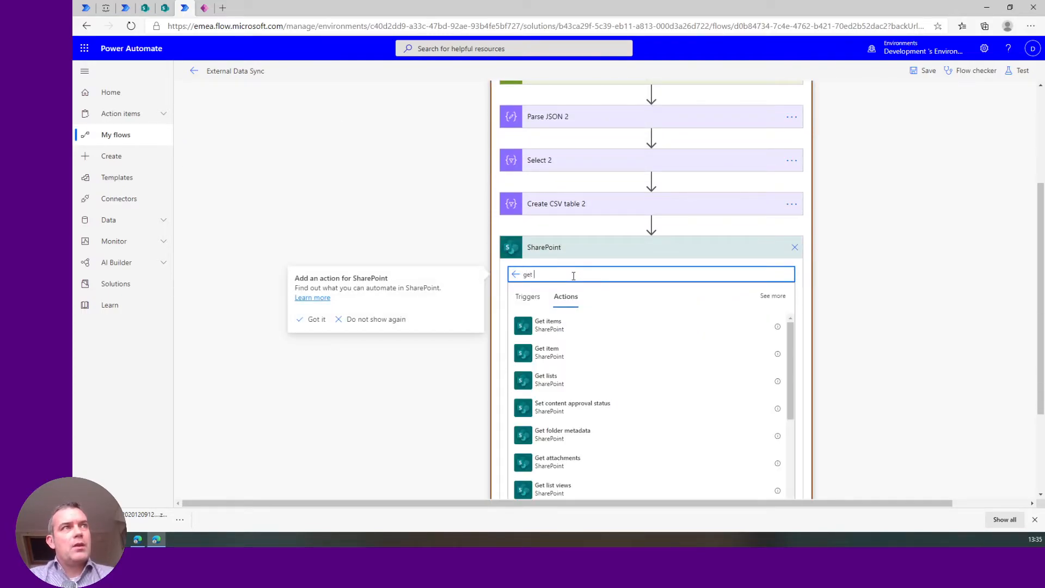
{"action": "left_click", "coordinate": [551, 325]}
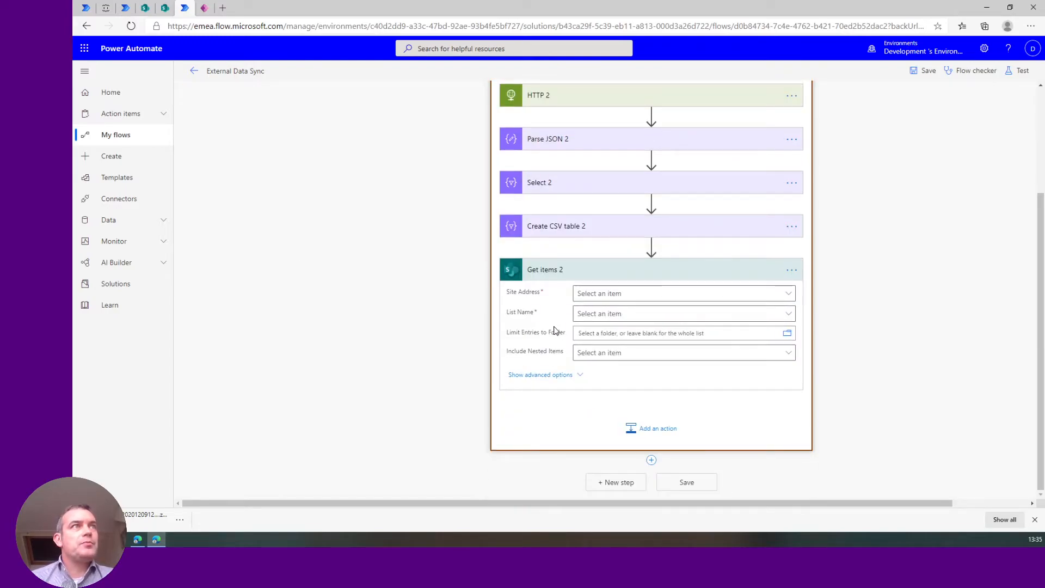
Step: Point Get items 2 at the Learn Power Apps site and the ExternalData list
{"action": "left_click", "coordinate": [609, 278]}
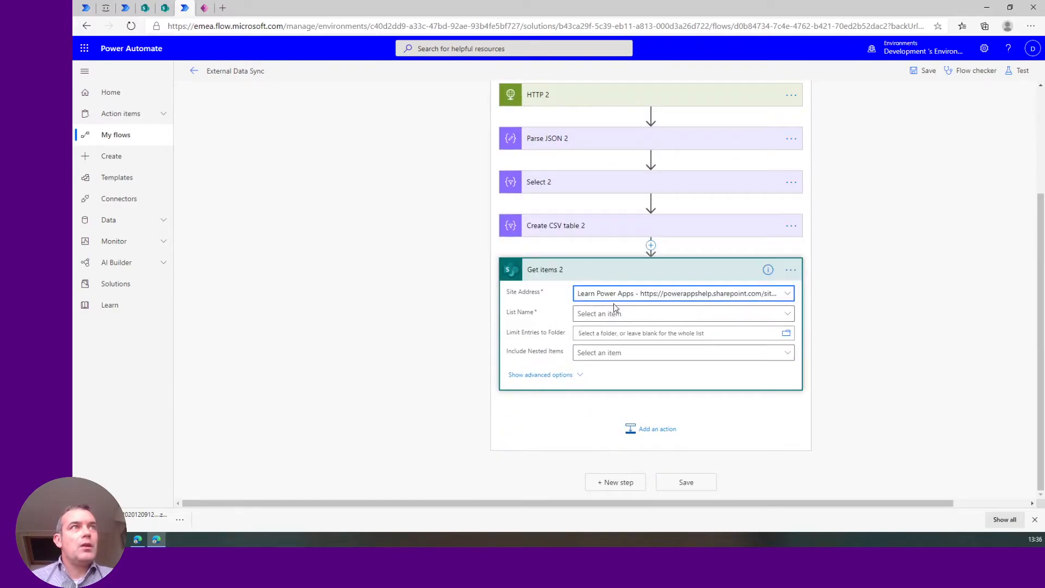
{"action": "left_click", "coordinate": [613, 315]}
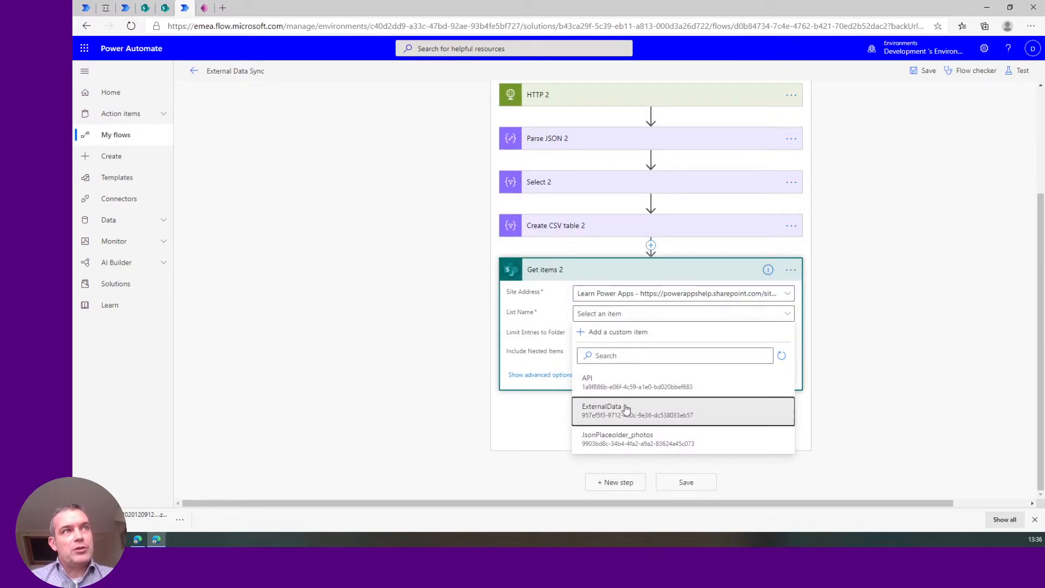
{"action": "left_click", "coordinate": [629, 409]}
Step: Filter Get items 2 to entries where is_inactive equals 0 and Title equals albums
{"action": "left_click", "coordinate": [572, 374]}
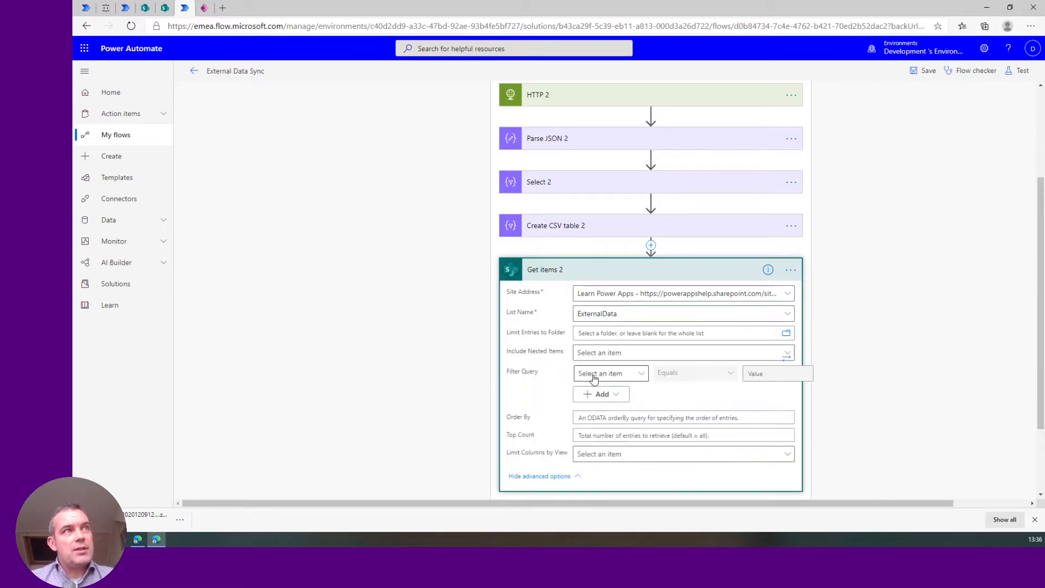
{"action": "left_click", "coordinate": [620, 272]}
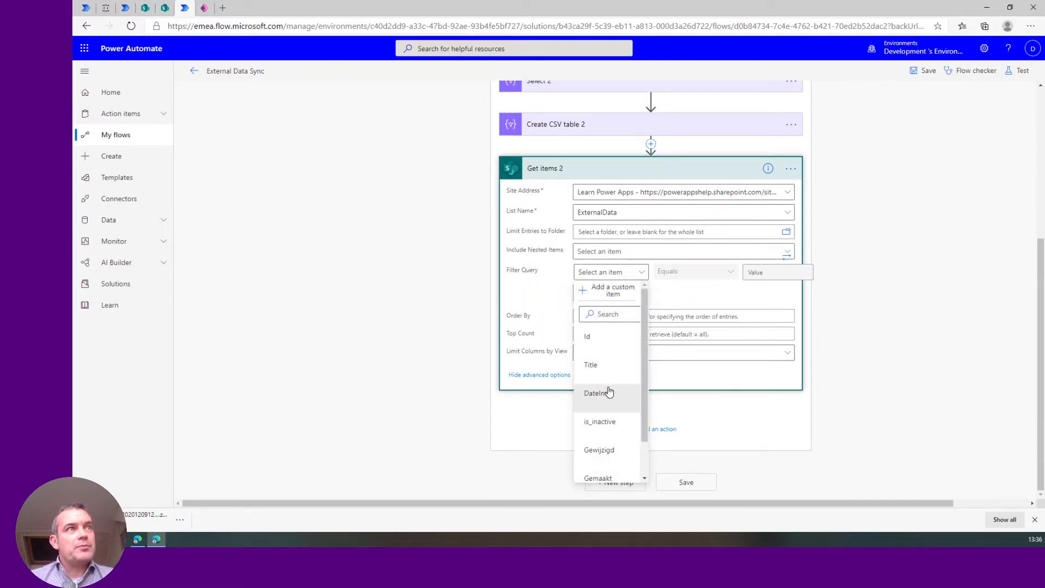
{"action": "left_click", "coordinate": [608, 421]}
{"action": "left_click", "coordinate": [759, 274]}
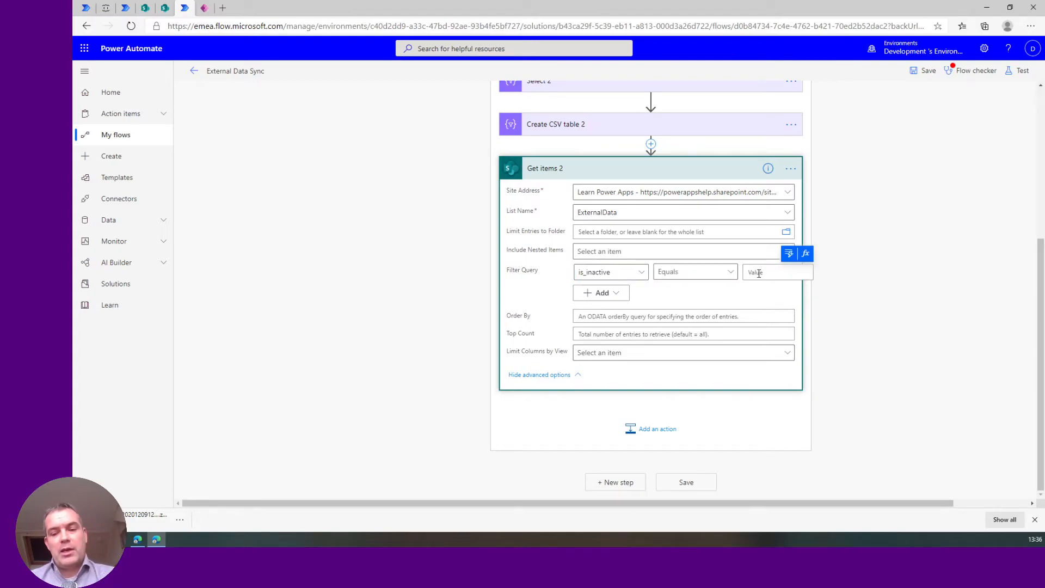
{"action": "left_click", "coordinate": [603, 293]}
{"action": "left_click", "coordinate": [596, 311]}
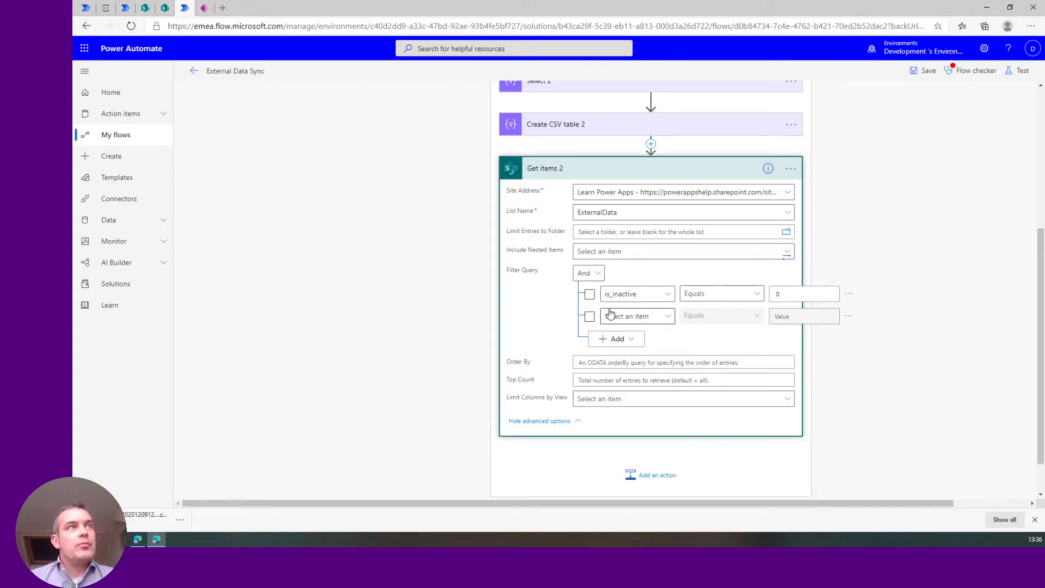
{"action": "left_click", "coordinate": [620, 322]}
{"action": "left_click", "coordinate": [625, 188]}
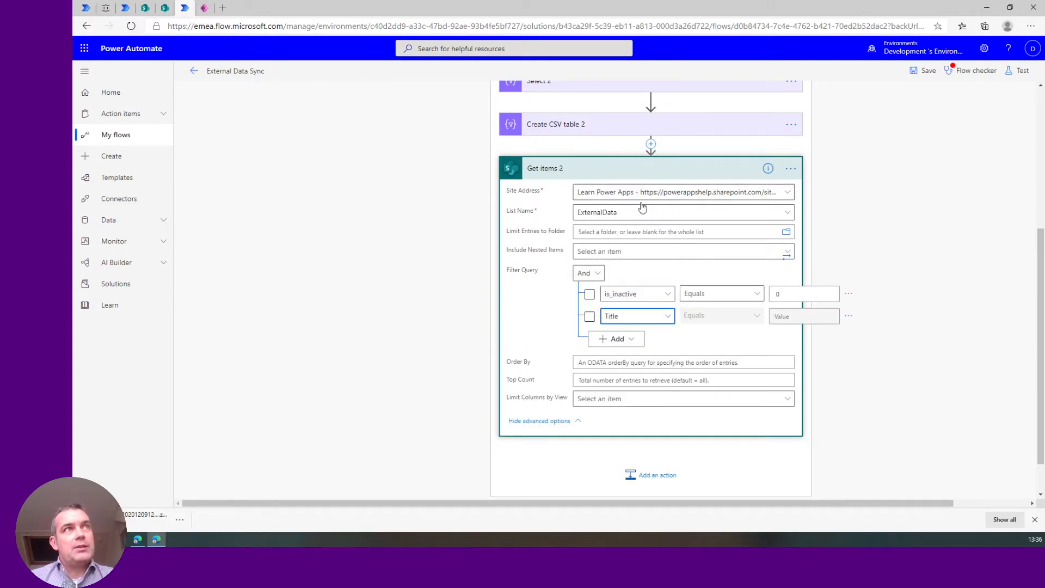
{"action": "left_click", "coordinate": [787, 317]}
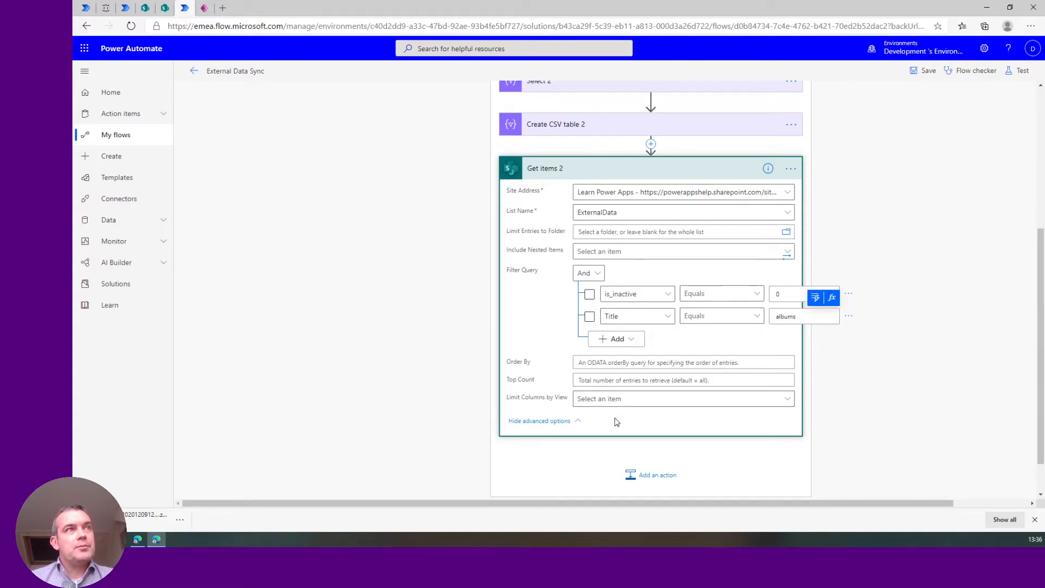
Step: Add a SharePoint Update item action after Get items 2
{"action": "scroll", "coordinate": [617, 421], "scroll_direction": "down", "scroll_amount": 1}
{"action": "left_click", "coordinate": [631, 426]}
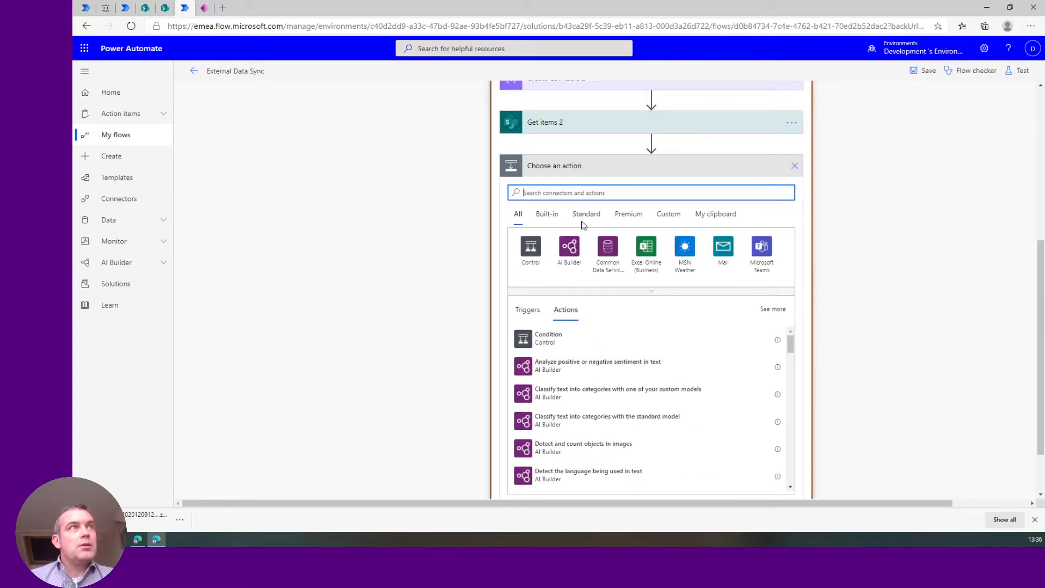
{"action": "type", "text": "sharepoin"}
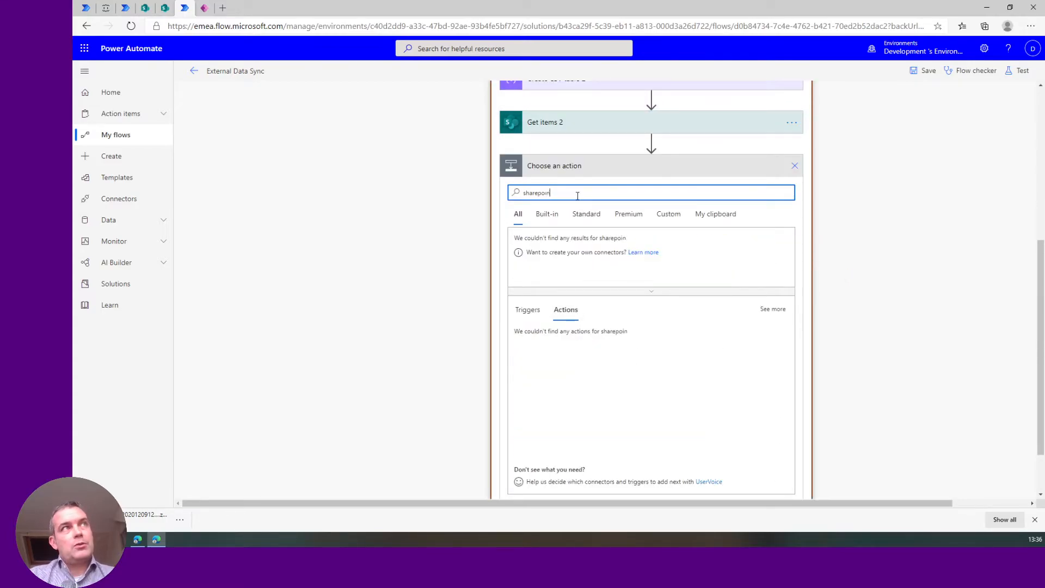
{"action": "type", "text": "t"}
{"action": "left_click", "coordinate": [532, 242]}
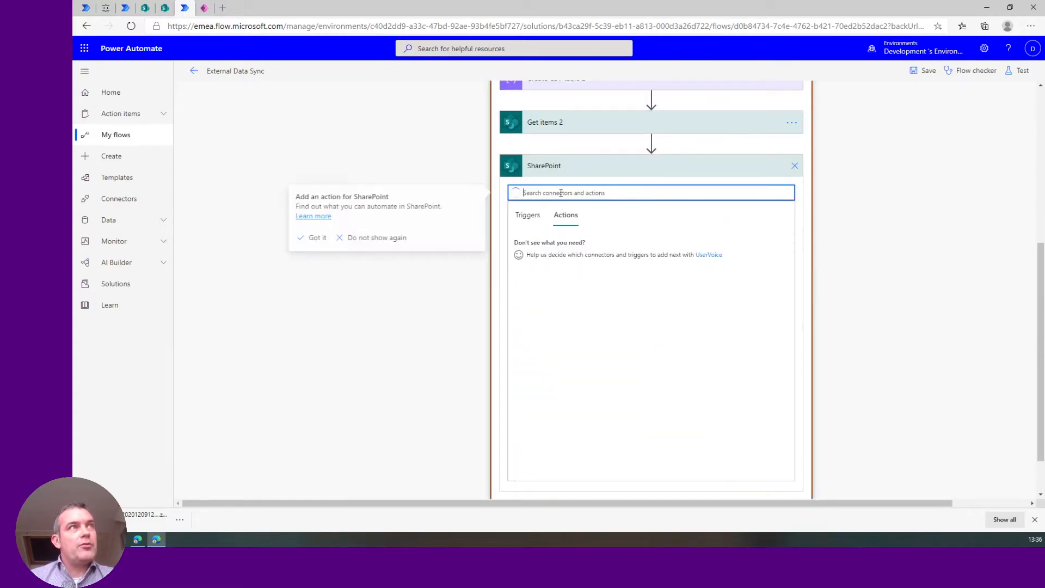
{"action": "type", "text": "update"}
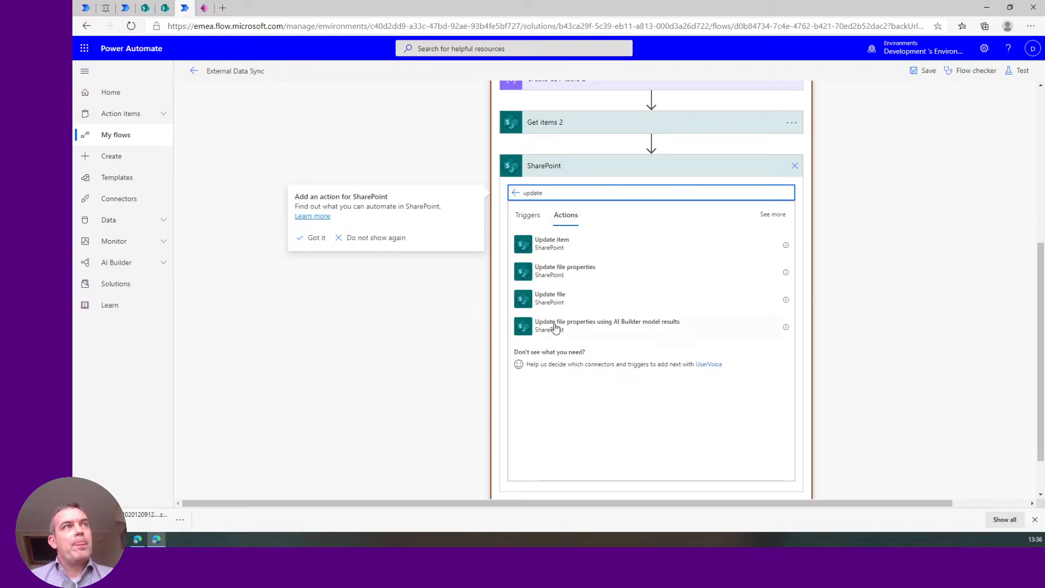
{"action": "left_click", "coordinate": [552, 246]}
Step: Point Update item 2 at the Learn Power Apps site's ExternalData list and set its Id to the Get items 2 Id
{"action": "left_click", "coordinate": [621, 316]}
{"action": "left_click", "coordinate": [626, 305]}
{"action": "left_click", "coordinate": [624, 329]}
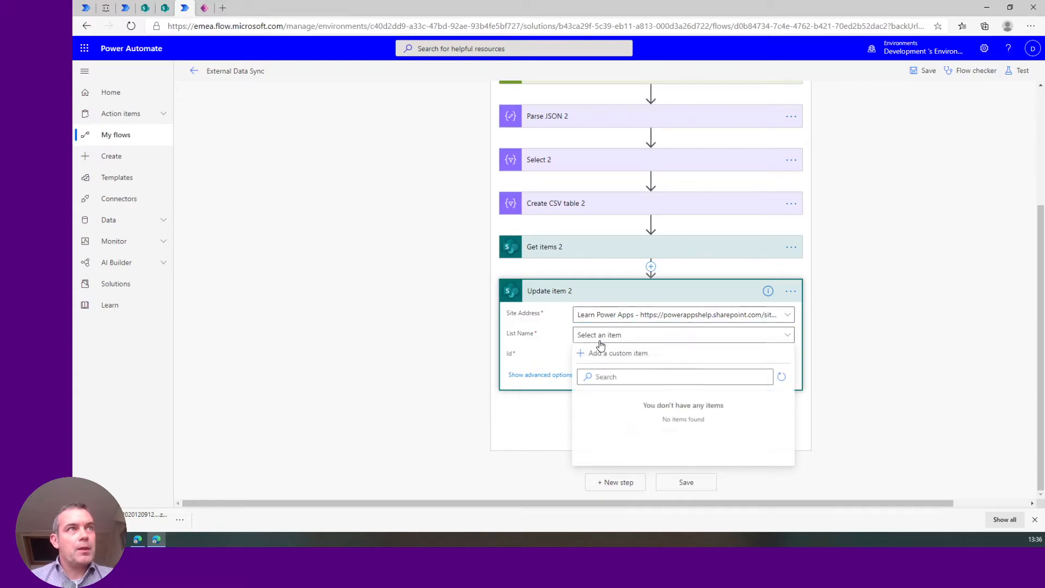
{"action": "left_click", "coordinate": [610, 430]}
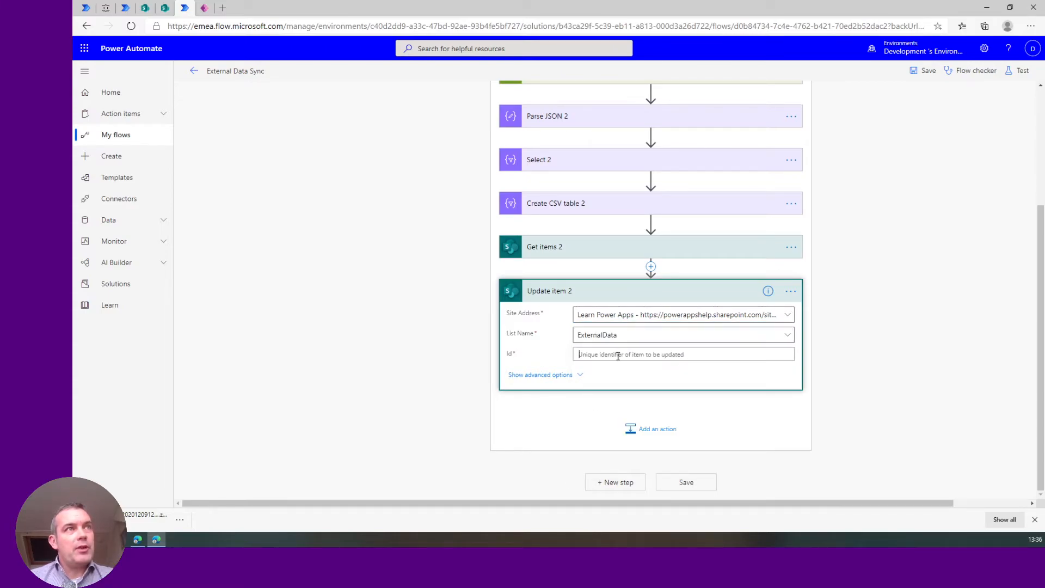
{"action": "left_click", "coordinate": [626, 353]}
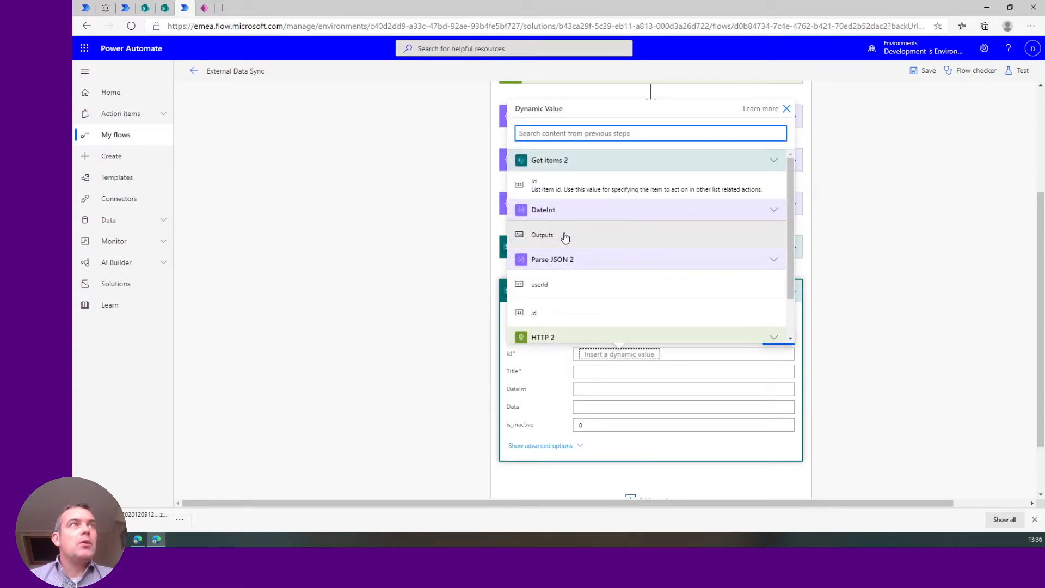
{"action": "left_click", "coordinate": [563, 187]}
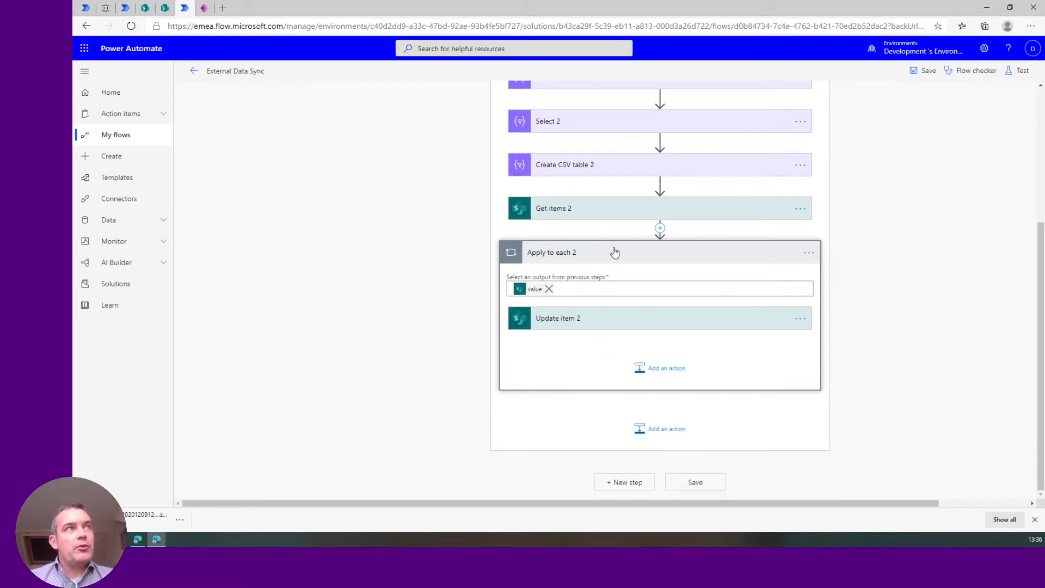
Step: In Update item 2, set Title to the Get items 2 Title and is_inactive to 1
{"action": "left_click", "coordinate": [575, 324]}
{"action": "left_click", "coordinate": [611, 401]}
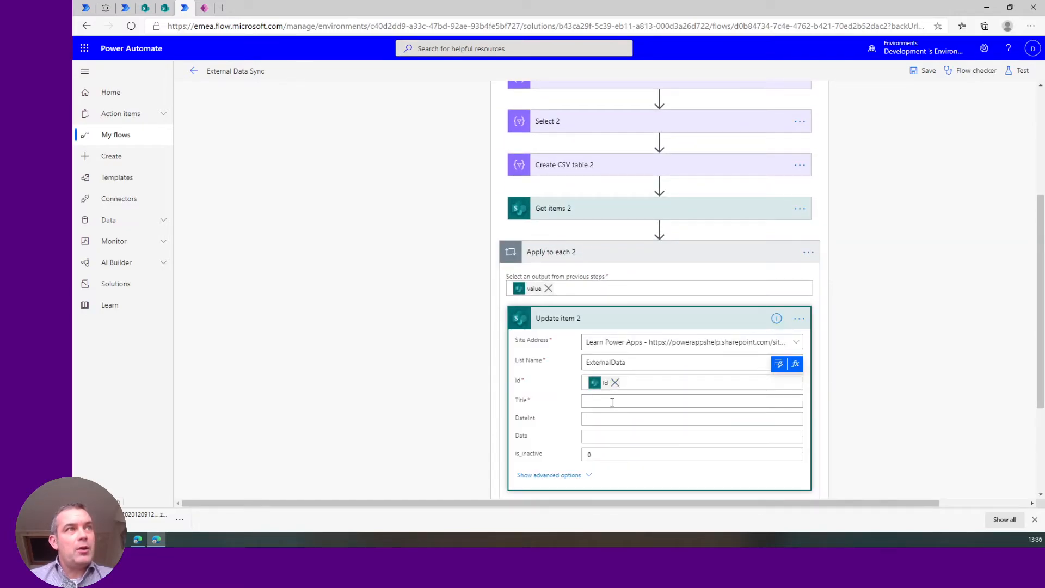
{"action": "left_click", "coordinate": [779, 383]}
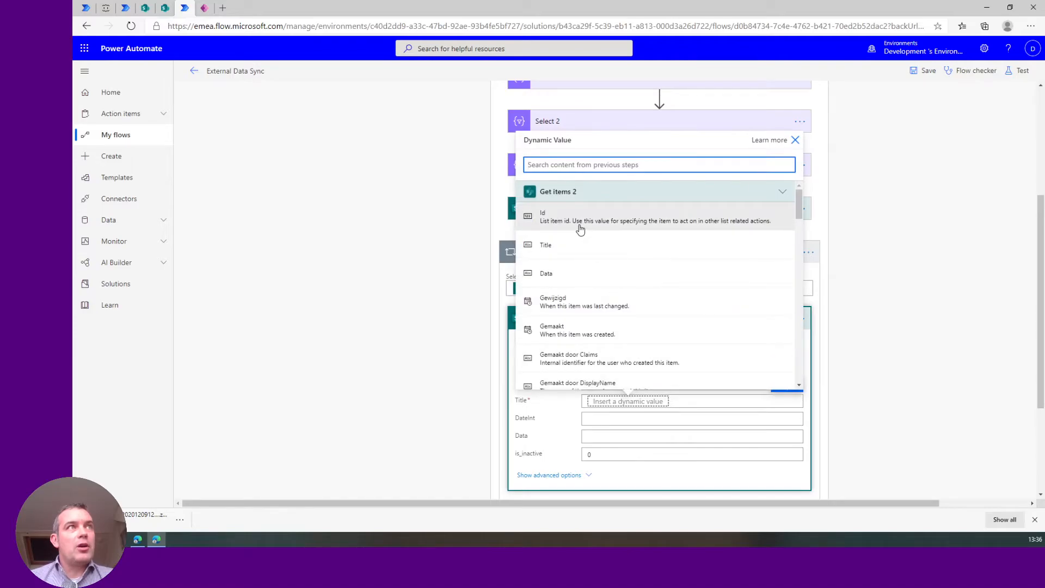
{"action": "left_click", "coordinate": [580, 254]}
{"action": "left_click", "coordinate": [613, 454]}
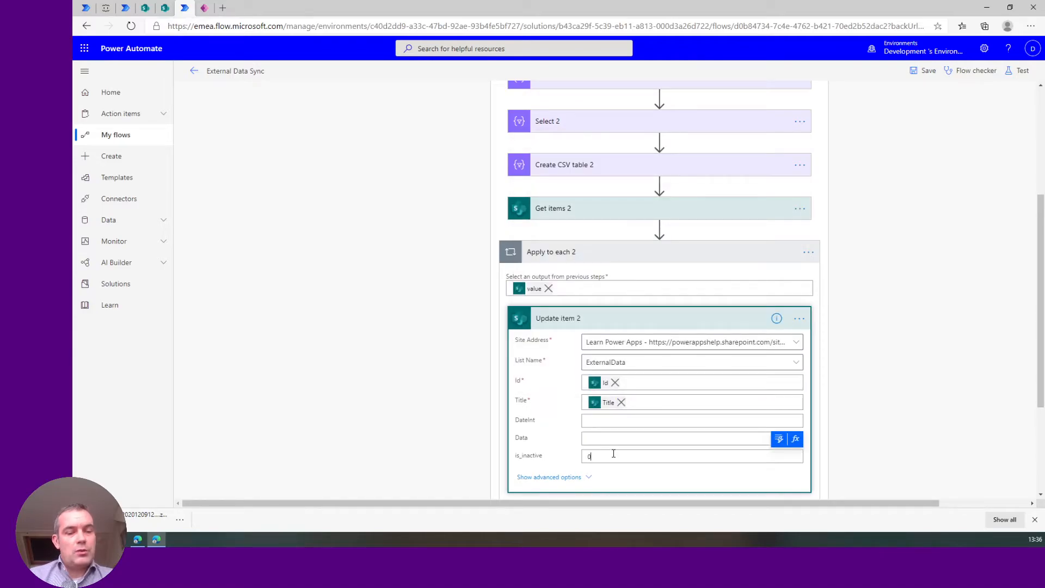
{"action": "scroll", "coordinate": [597, 478], "scroll_direction": "down", "scroll_amount": 3}
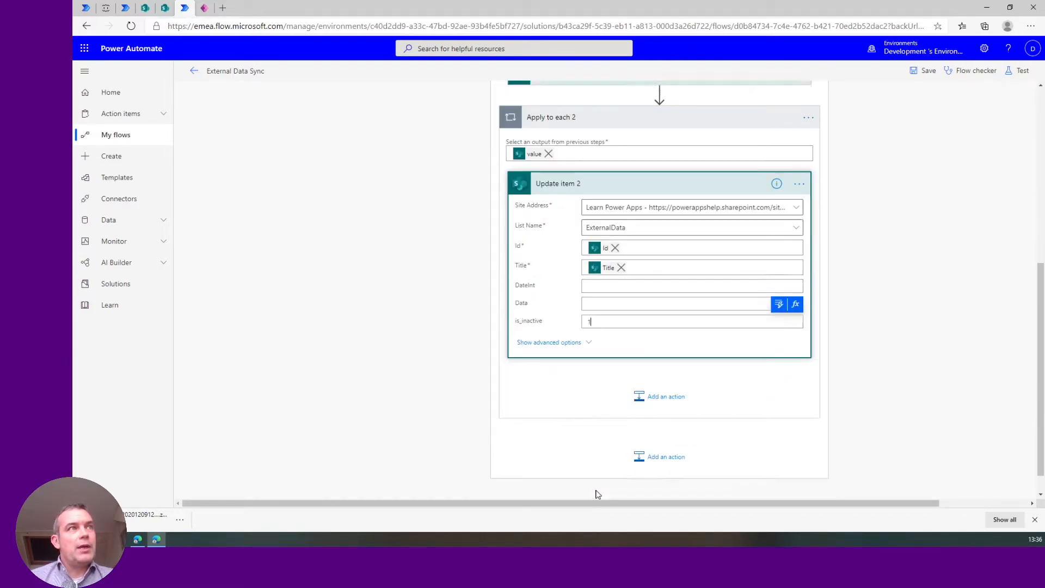
Step: Add a SharePoint Create item action after Apply to each 2 in the albums scope
{"action": "left_click", "coordinate": [631, 429]}
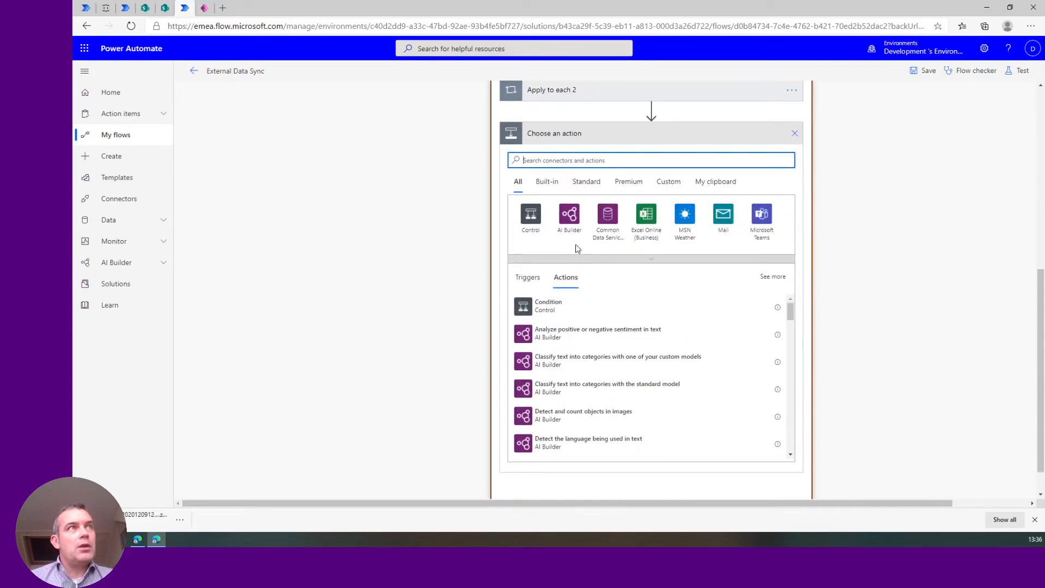
{"action": "type", "text": "sharepoint"}
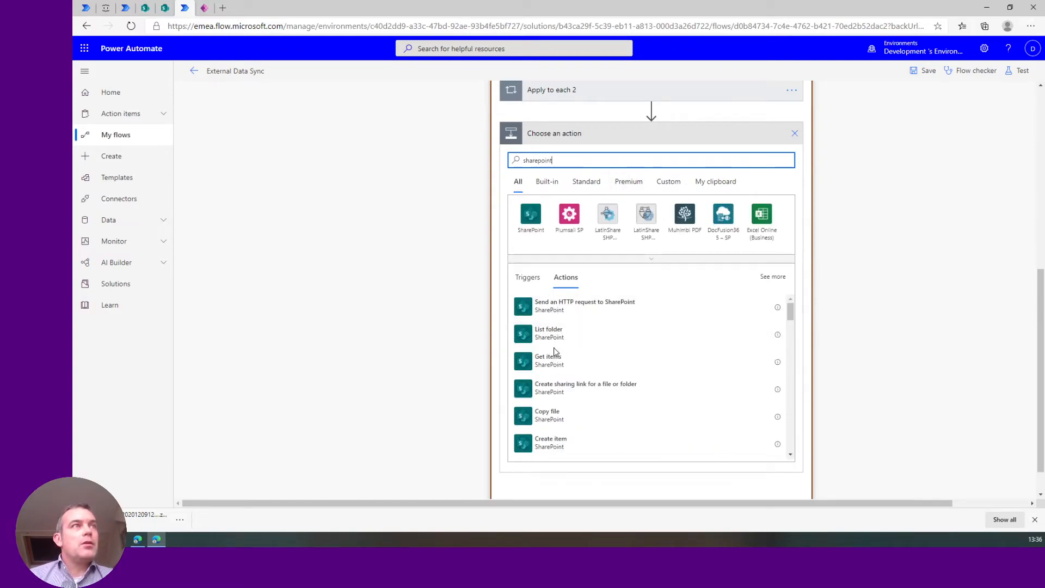
{"action": "left_click", "coordinate": [530, 215]}
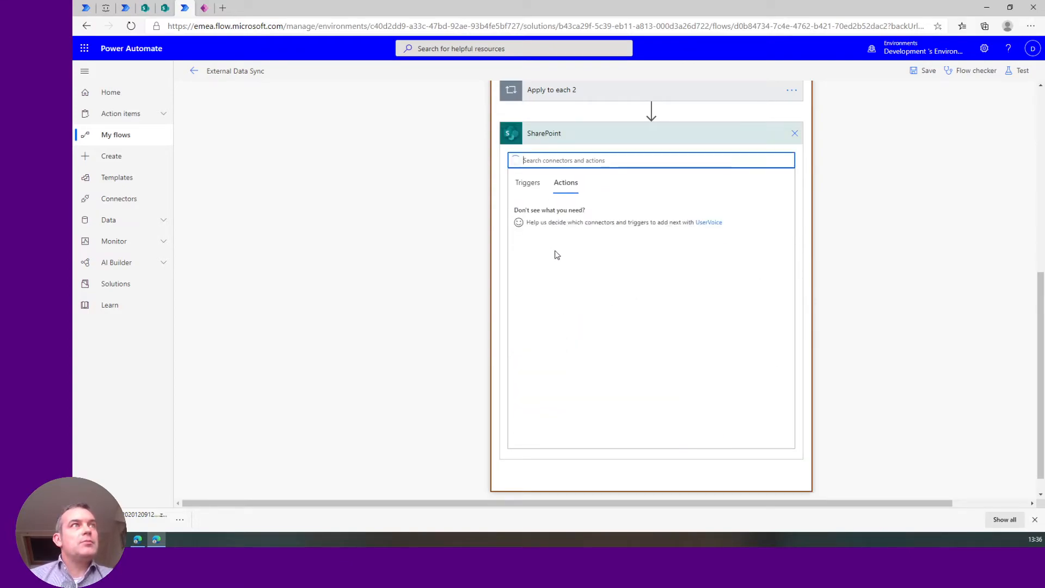
{"action": "type", "text": "create"}
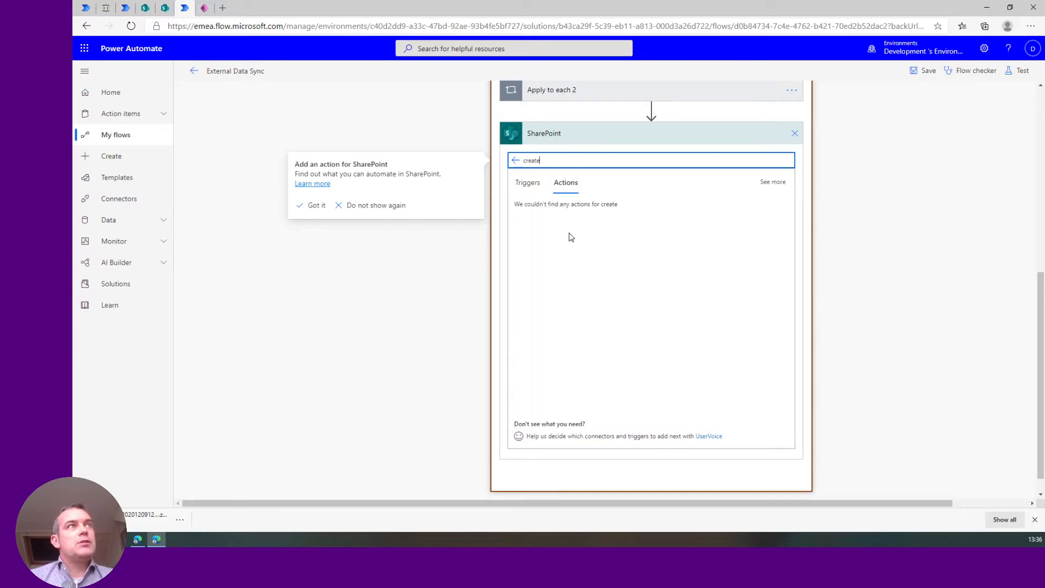
{"action": "left_click", "coordinate": [550, 210]}
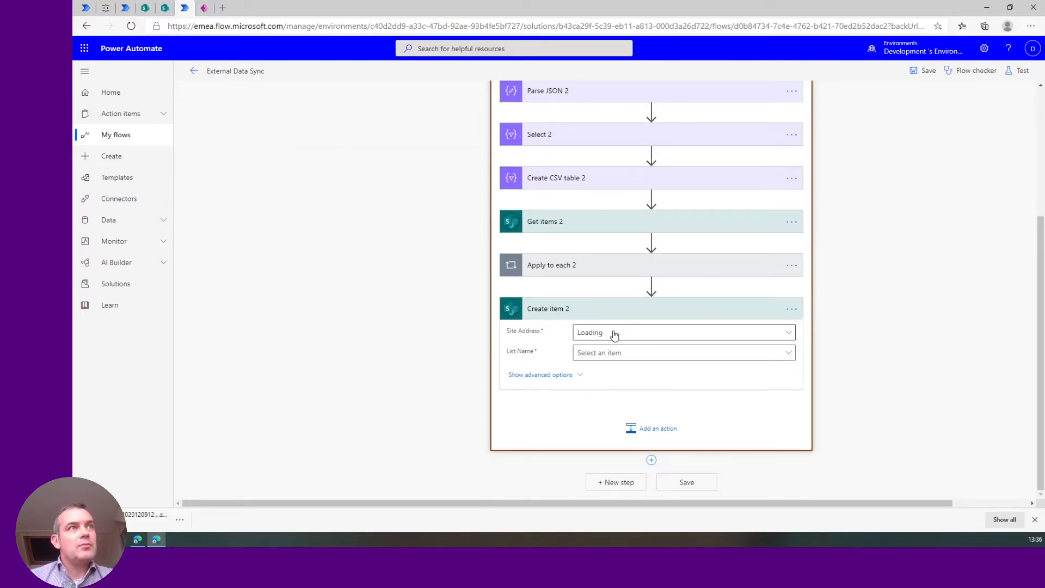
Step: Point Create item 2 at the Learn Power Apps site's ExternalData list
{"action": "left_click", "coordinate": [615, 334]}
{"action": "left_click", "coordinate": [625, 322]}
{"action": "left_click", "coordinate": [625, 353]}
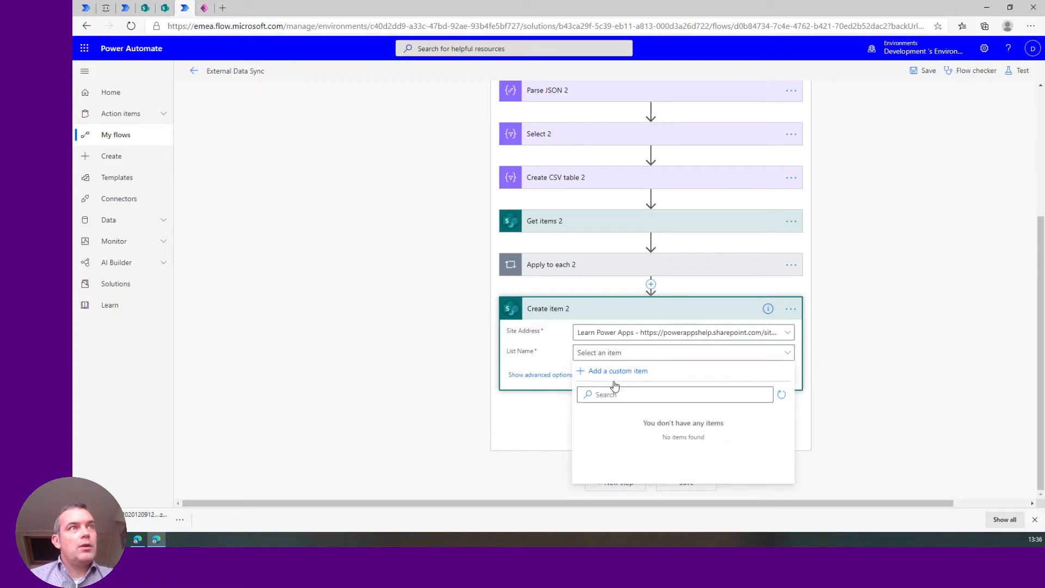
{"action": "left_click", "coordinate": [615, 446]}
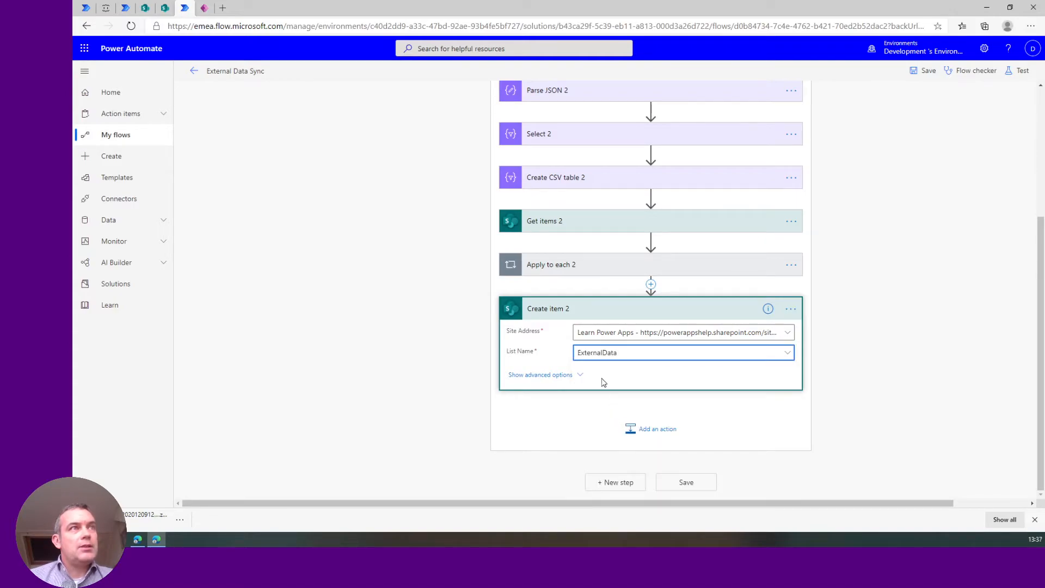
Step: Show all fields of Create item 2, set Title to albums and DateInt to the Outputs of the DateInt action
{"action": "left_click", "coordinate": [581, 377]}
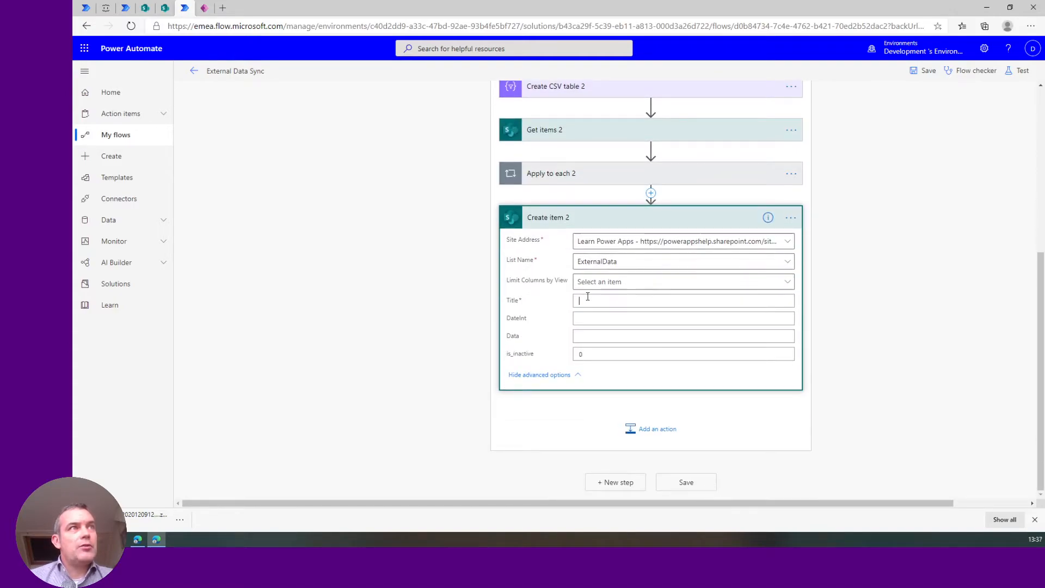
{"action": "type", "text": "albums"}
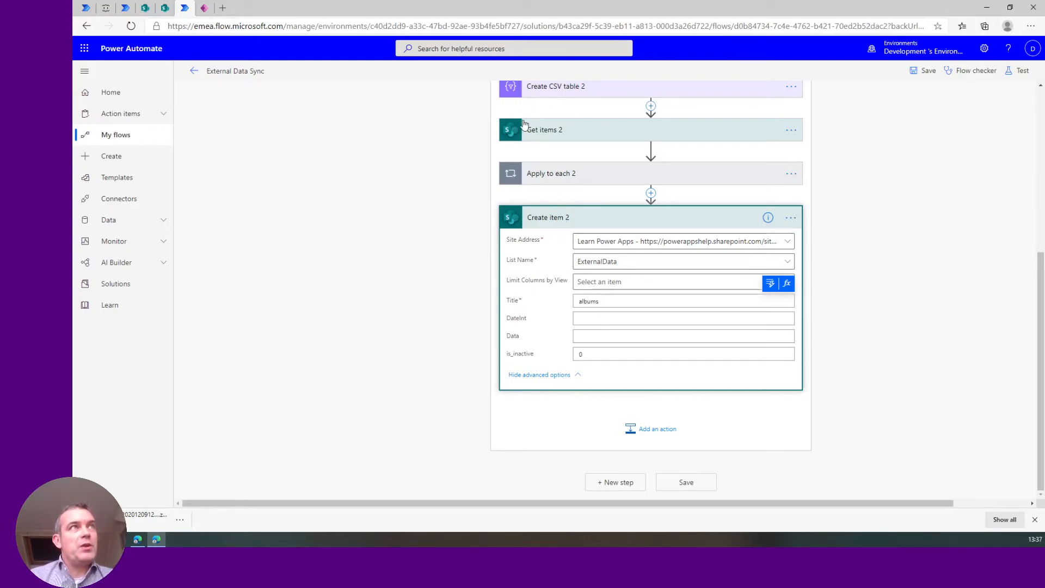
{"action": "left_click", "coordinate": [681, 318]}
{"action": "left_click", "coordinate": [770, 300]}
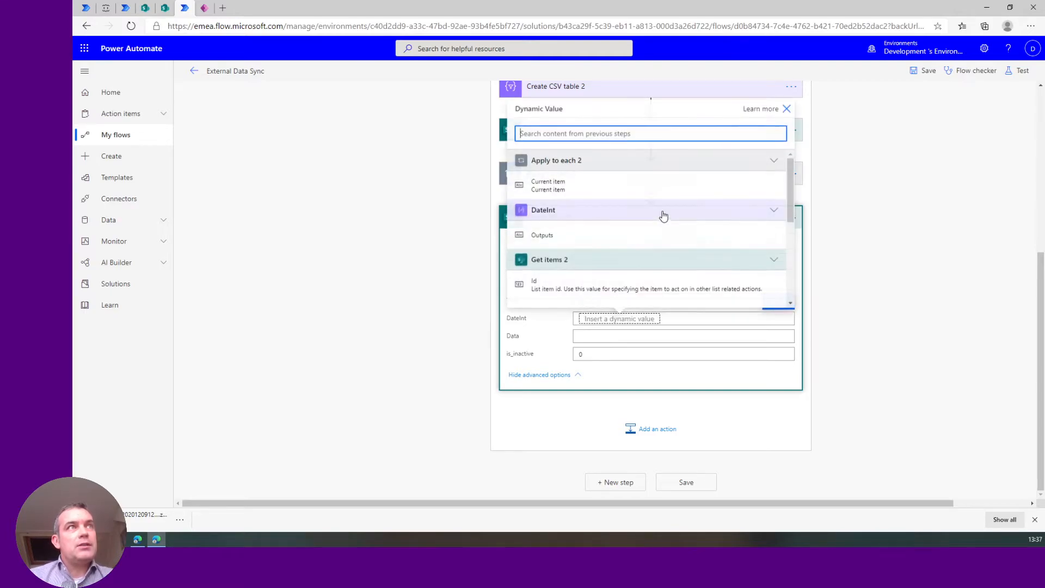
{"action": "left_click", "coordinate": [566, 235]}
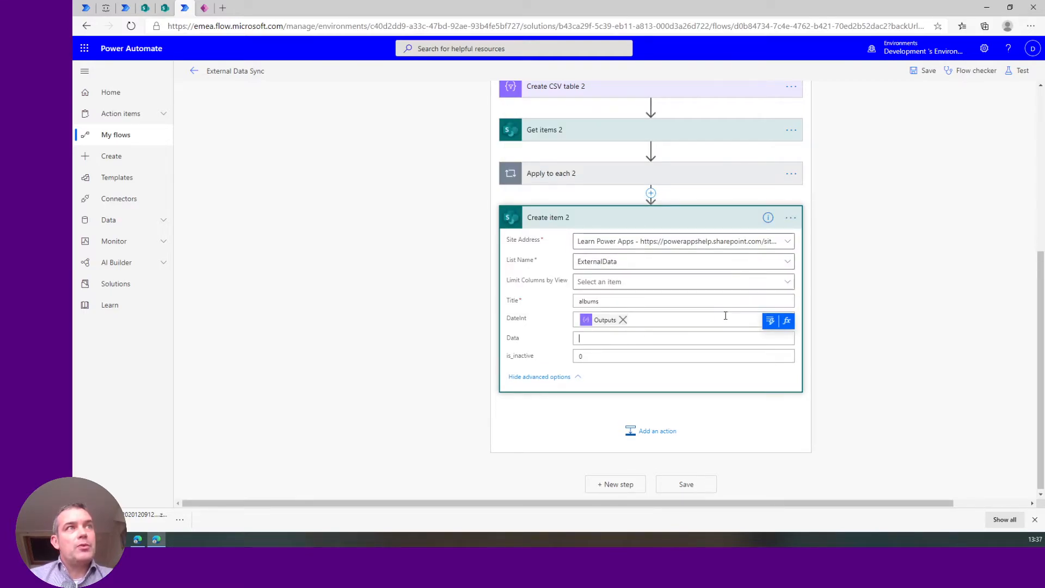
Step: In Create item 2, set Data to the Output of Create CSV table 2
{"action": "left_click", "coordinate": [769, 321]}
{"action": "scroll", "coordinate": [573, 235], "scroll_direction": "down", "scroll_amount": 5}
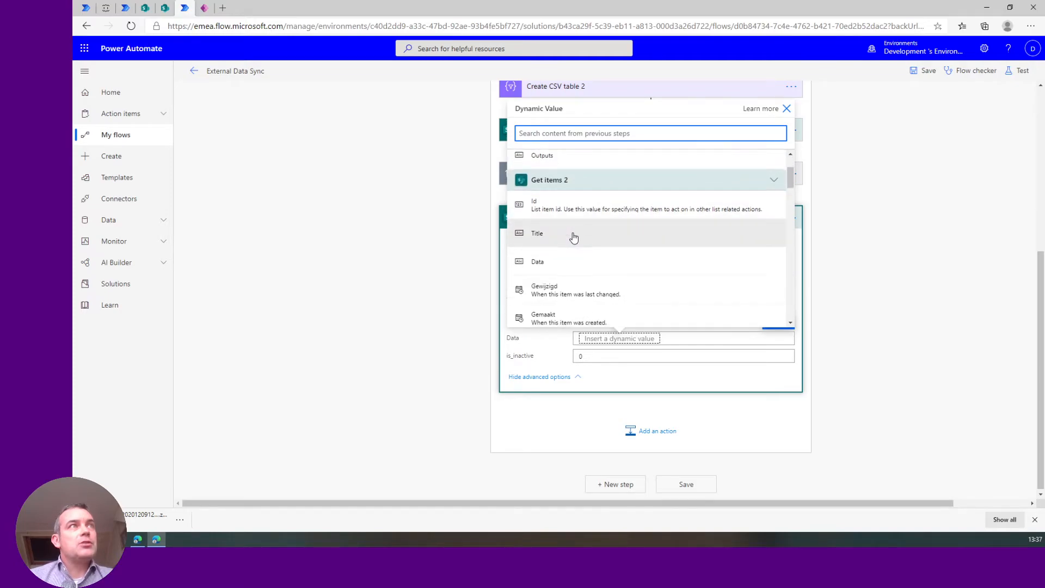
{"action": "scroll", "coordinate": [573, 207], "scroll_direction": "up", "scroll_amount": 5}
{"action": "left_click", "coordinate": [576, 164]}
{"action": "left_click", "coordinate": [576, 182]}
{"action": "left_click", "coordinate": [577, 208]}
{"action": "left_click", "coordinate": [571, 252]}
{"action": "left_click", "coordinate": [617, 362]}
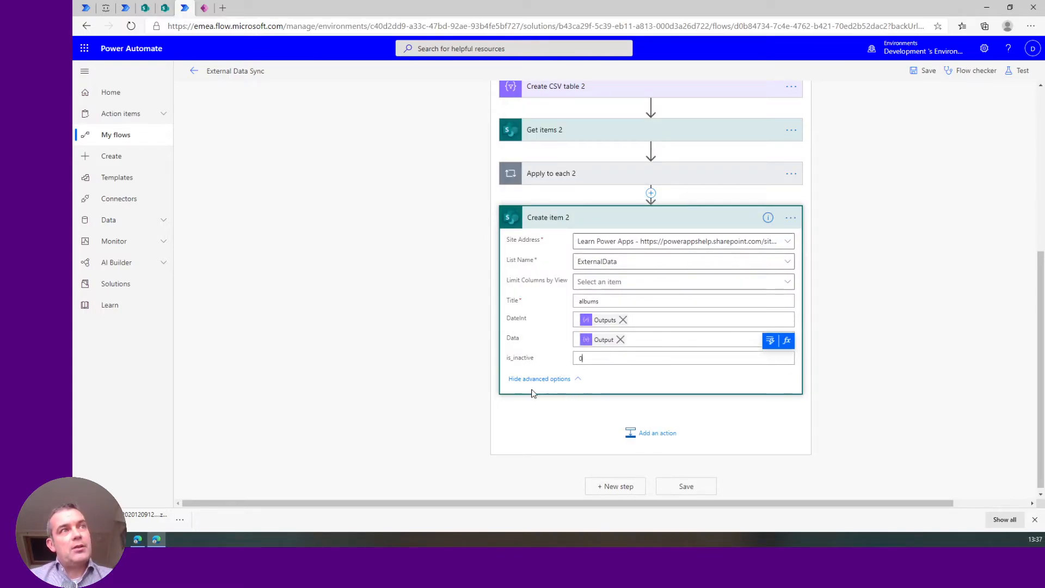
Step: Save the External Data Sync flow and run it as a manual test
{"action": "scroll", "coordinate": [746, 272], "scroll_direction": "up", "scroll_amount": 2}
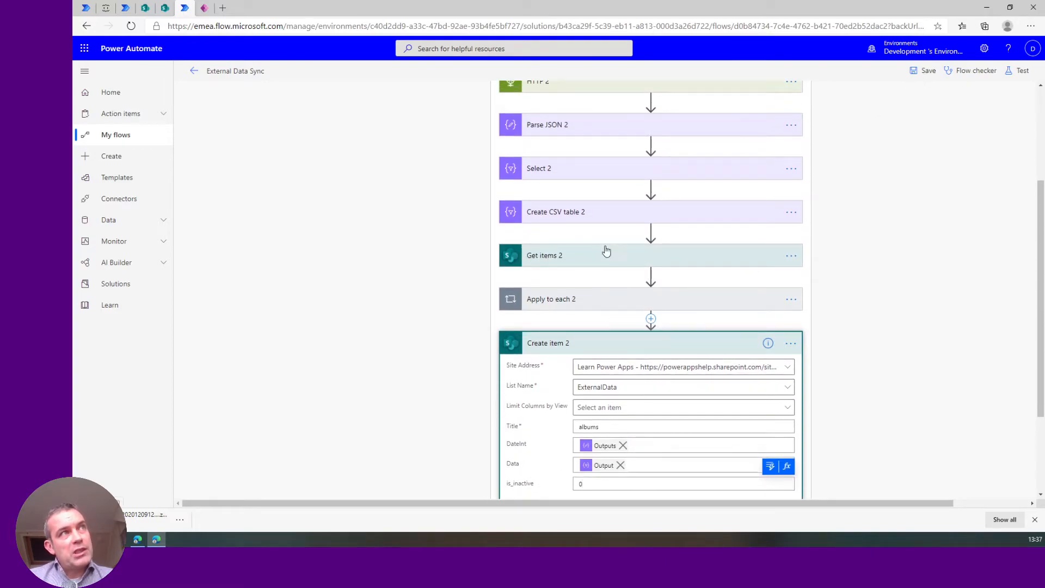
{"action": "scroll", "coordinate": [580, 346], "scroll_direction": "up", "scroll_amount": 3}
{"action": "left_click", "coordinate": [577, 293]}
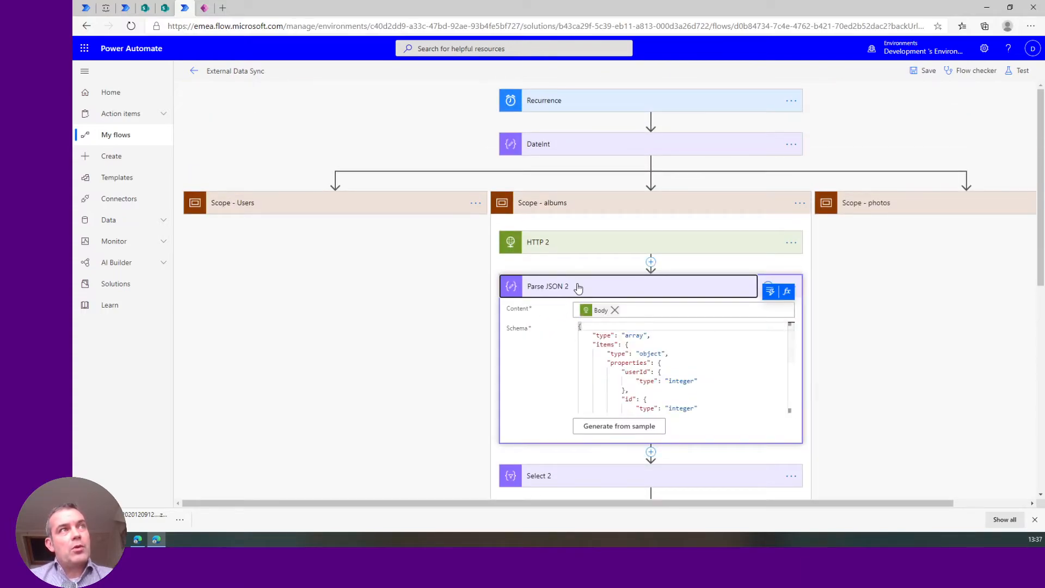
{"action": "left_click", "coordinate": [923, 71]}
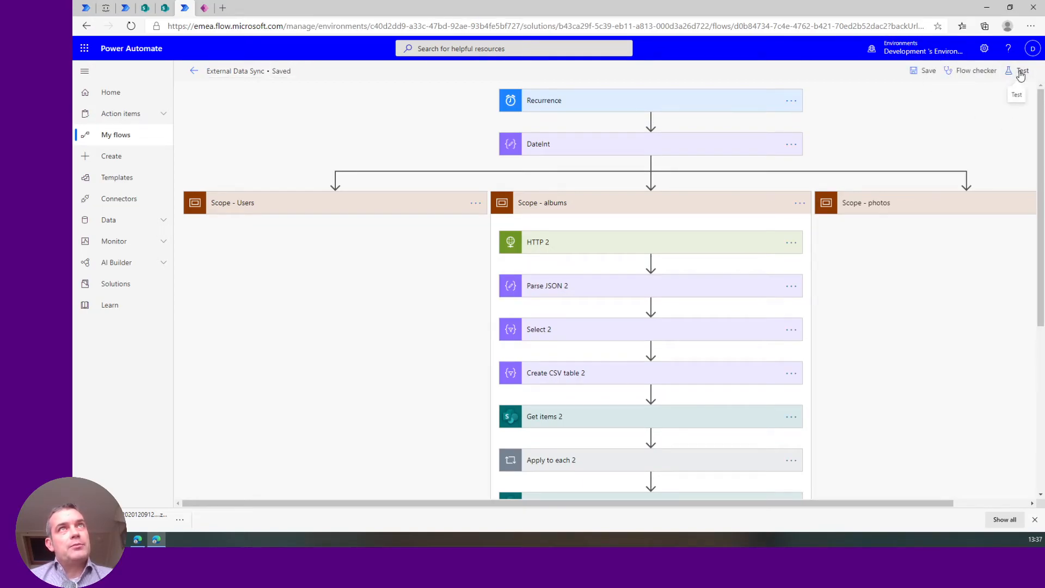
{"action": "left_click", "coordinate": [1021, 73]}
{"action": "left_click", "coordinate": [905, 144]}
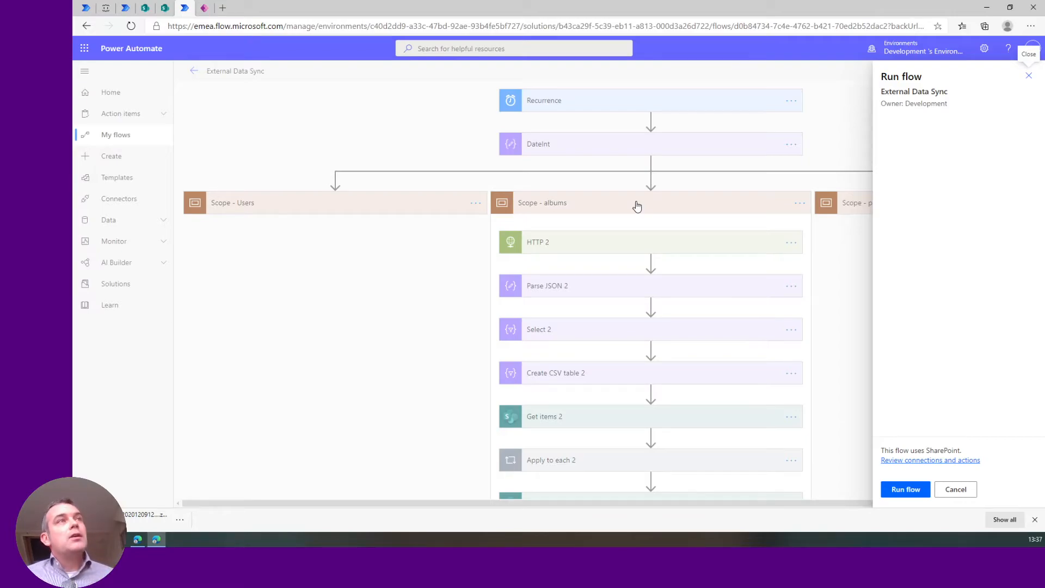
{"action": "left_click", "coordinate": [904, 492]}
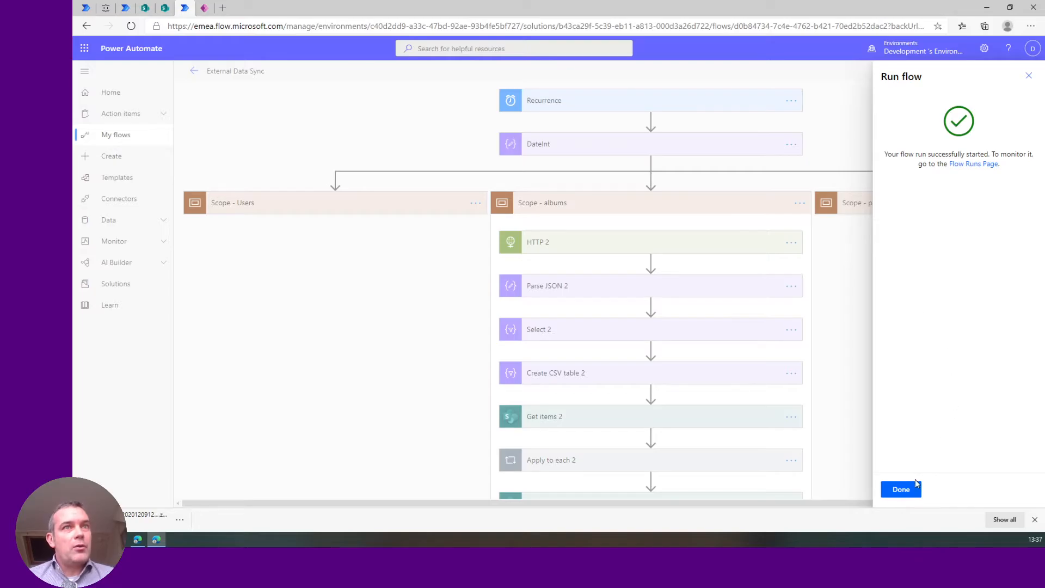
{"action": "left_click", "coordinate": [918, 483]}
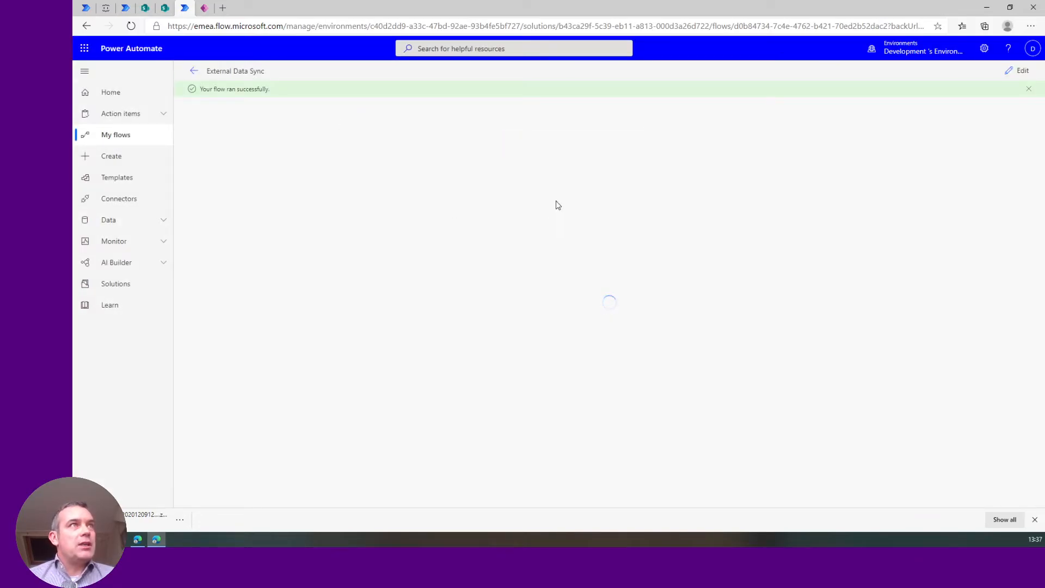
Step: Examine the albums scope's run results and the albums entry in the SharePoint ExternalData list
{"action": "left_click", "coordinate": [631, 227]}
{"action": "scroll", "coordinate": [615, 310], "scroll_direction": "down", "scroll_amount": 2}
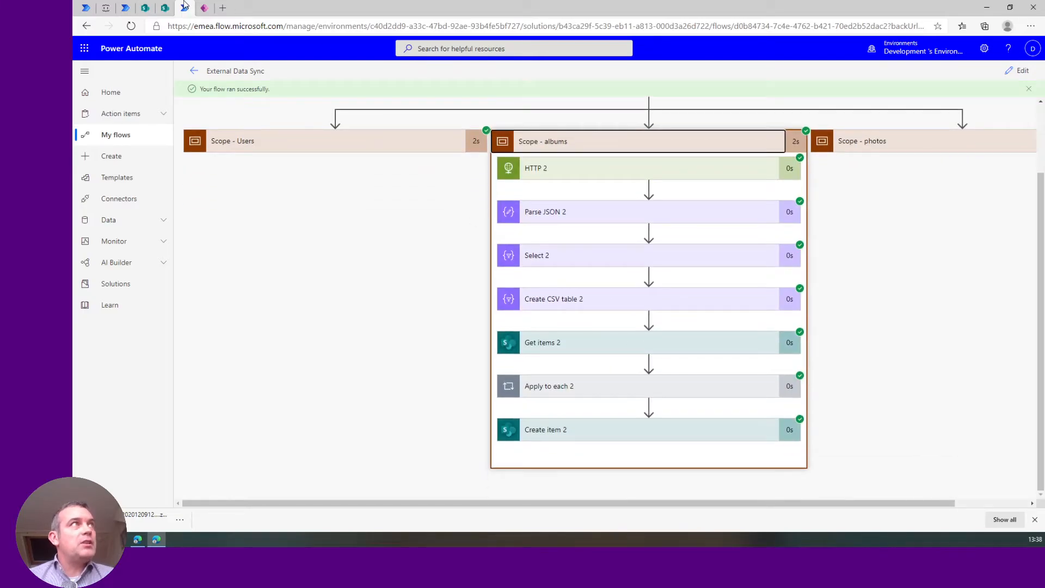
{"action": "left_click", "coordinate": [165, 8]}
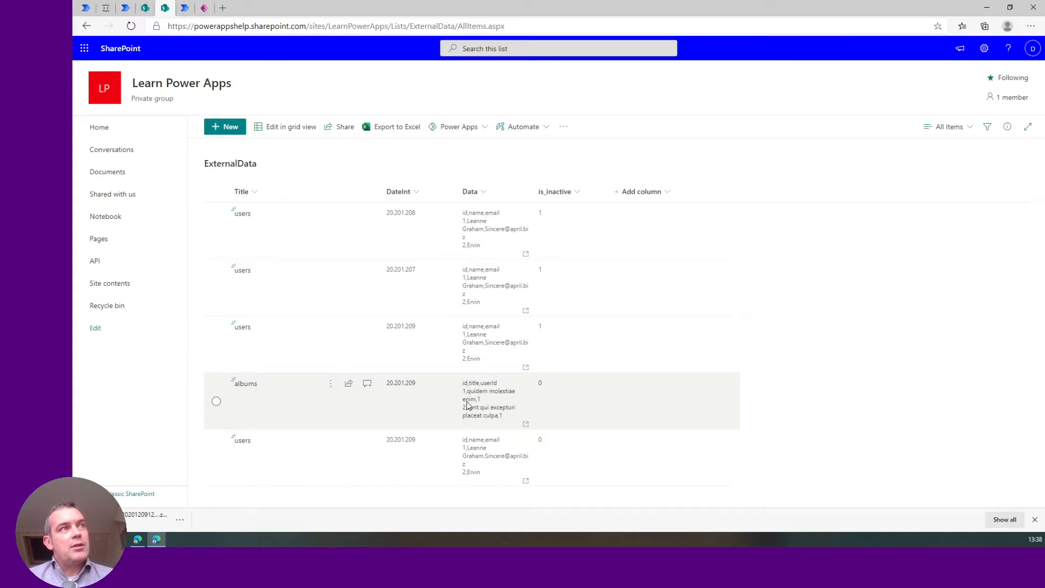
Step: Switch to the Learn Power Apps app in Power Apps Studio and examine the App object's full OnStart formula
{"action": "left_click", "coordinate": [186, 8]}
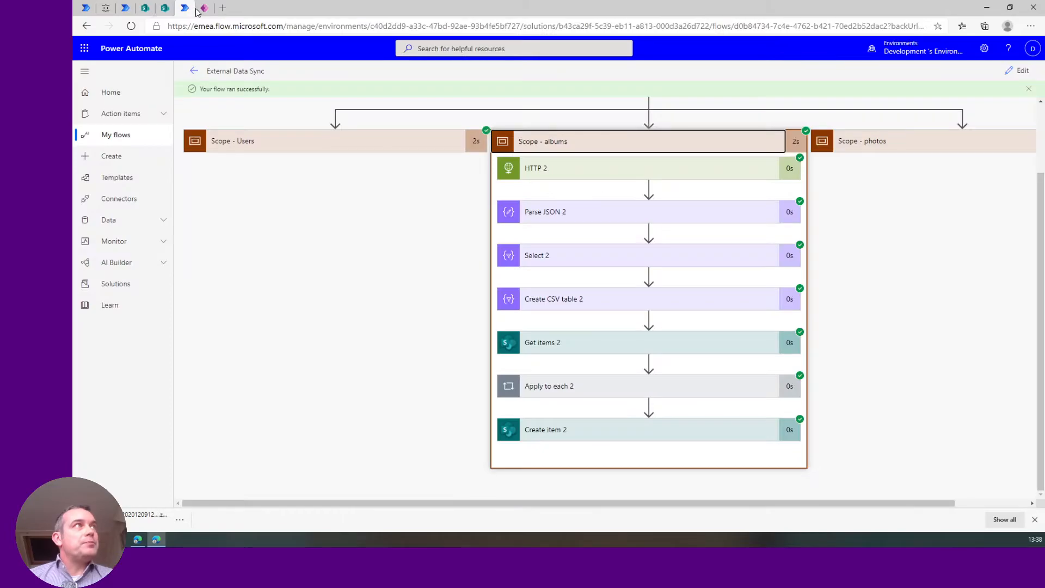
{"action": "left_click", "coordinate": [205, 8]}
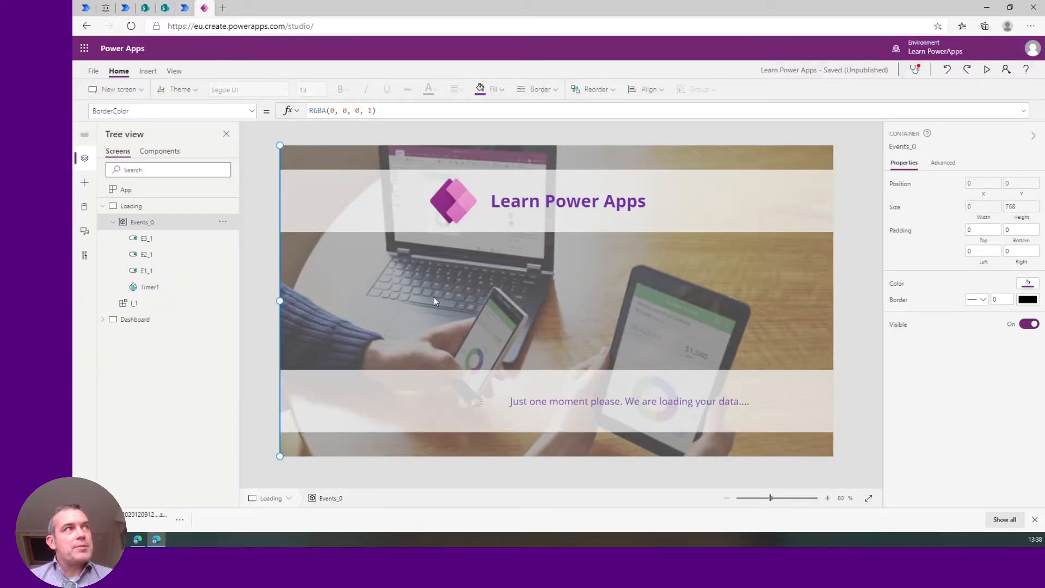
{"action": "left_click", "coordinate": [122, 190]}
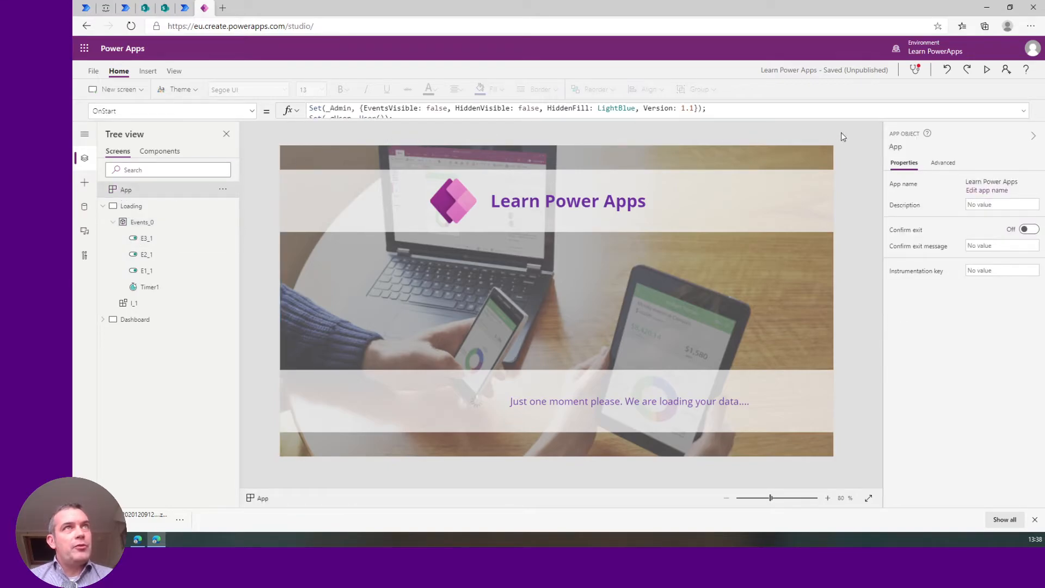
{"action": "left_click", "coordinate": [1024, 114]}
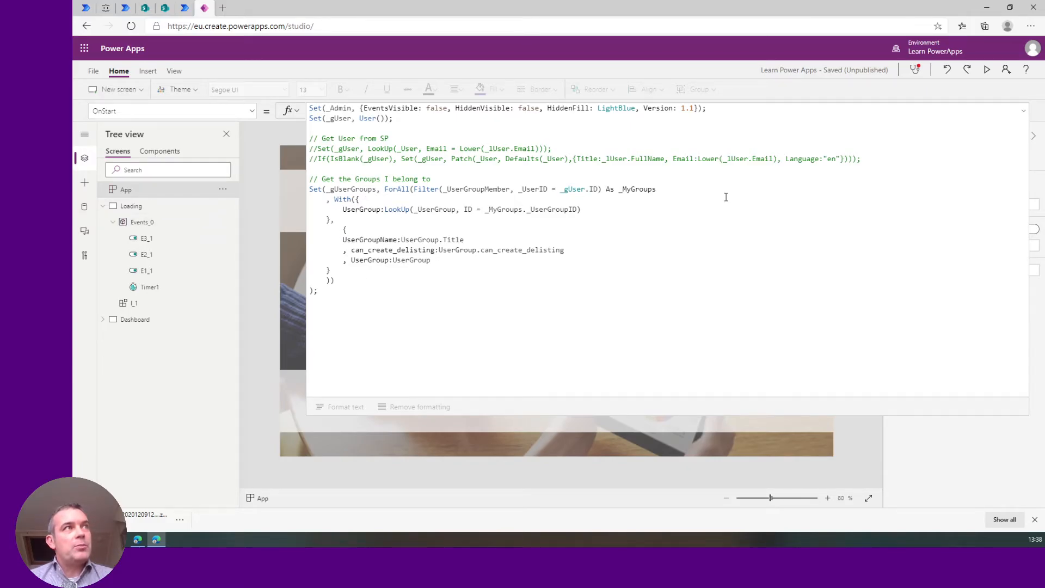
{"action": "left_click", "coordinate": [1024, 114]}
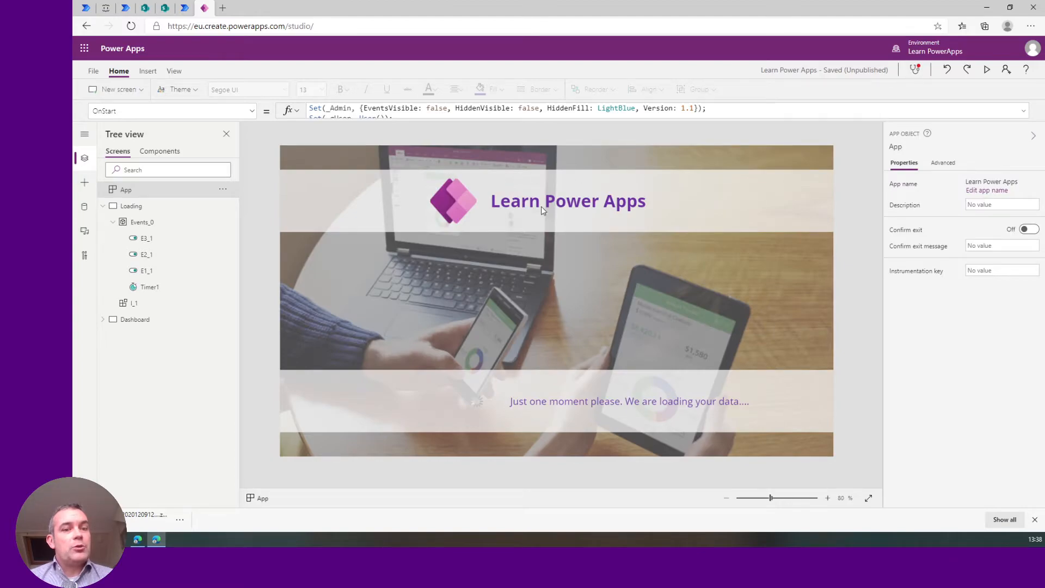
Step: Duplicate the E3_1 toggle inside the Events_0 container of the Loading screen
{"action": "left_click", "coordinate": [140, 223]}
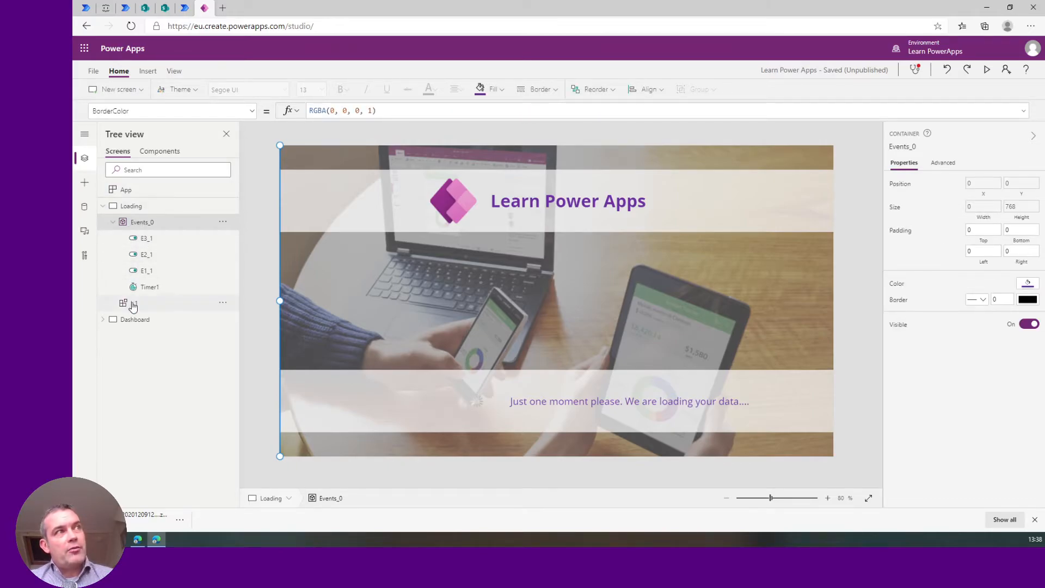
{"action": "left_click", "coordinate": [139, 239]}
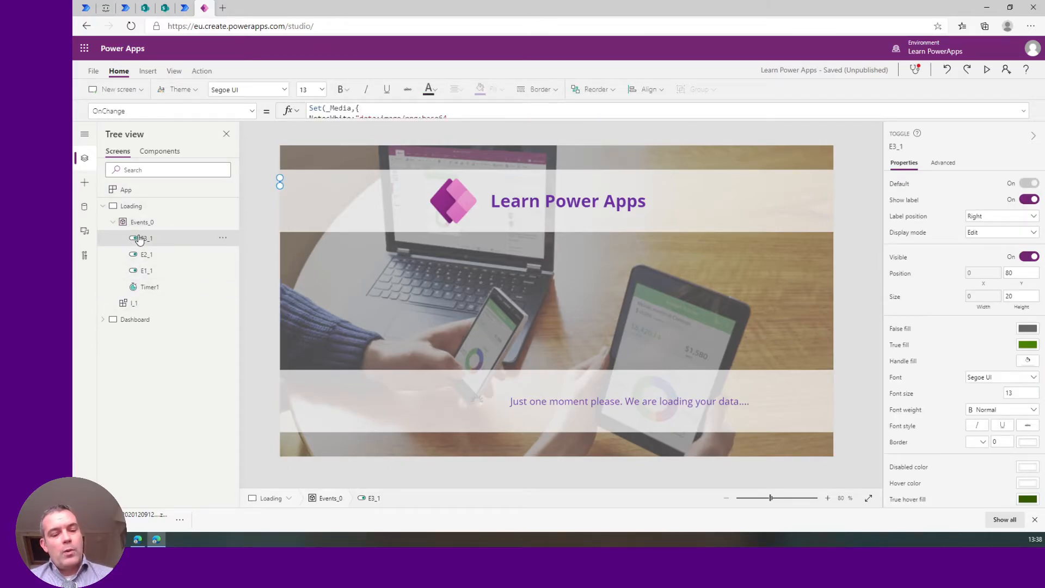
{"action": "key", "text": "ctrl+v"}
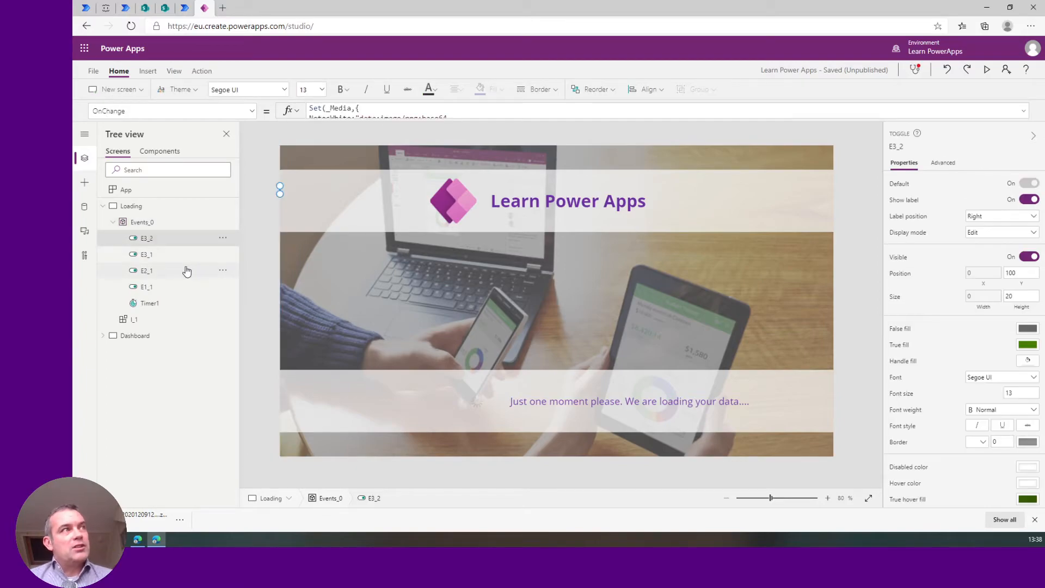